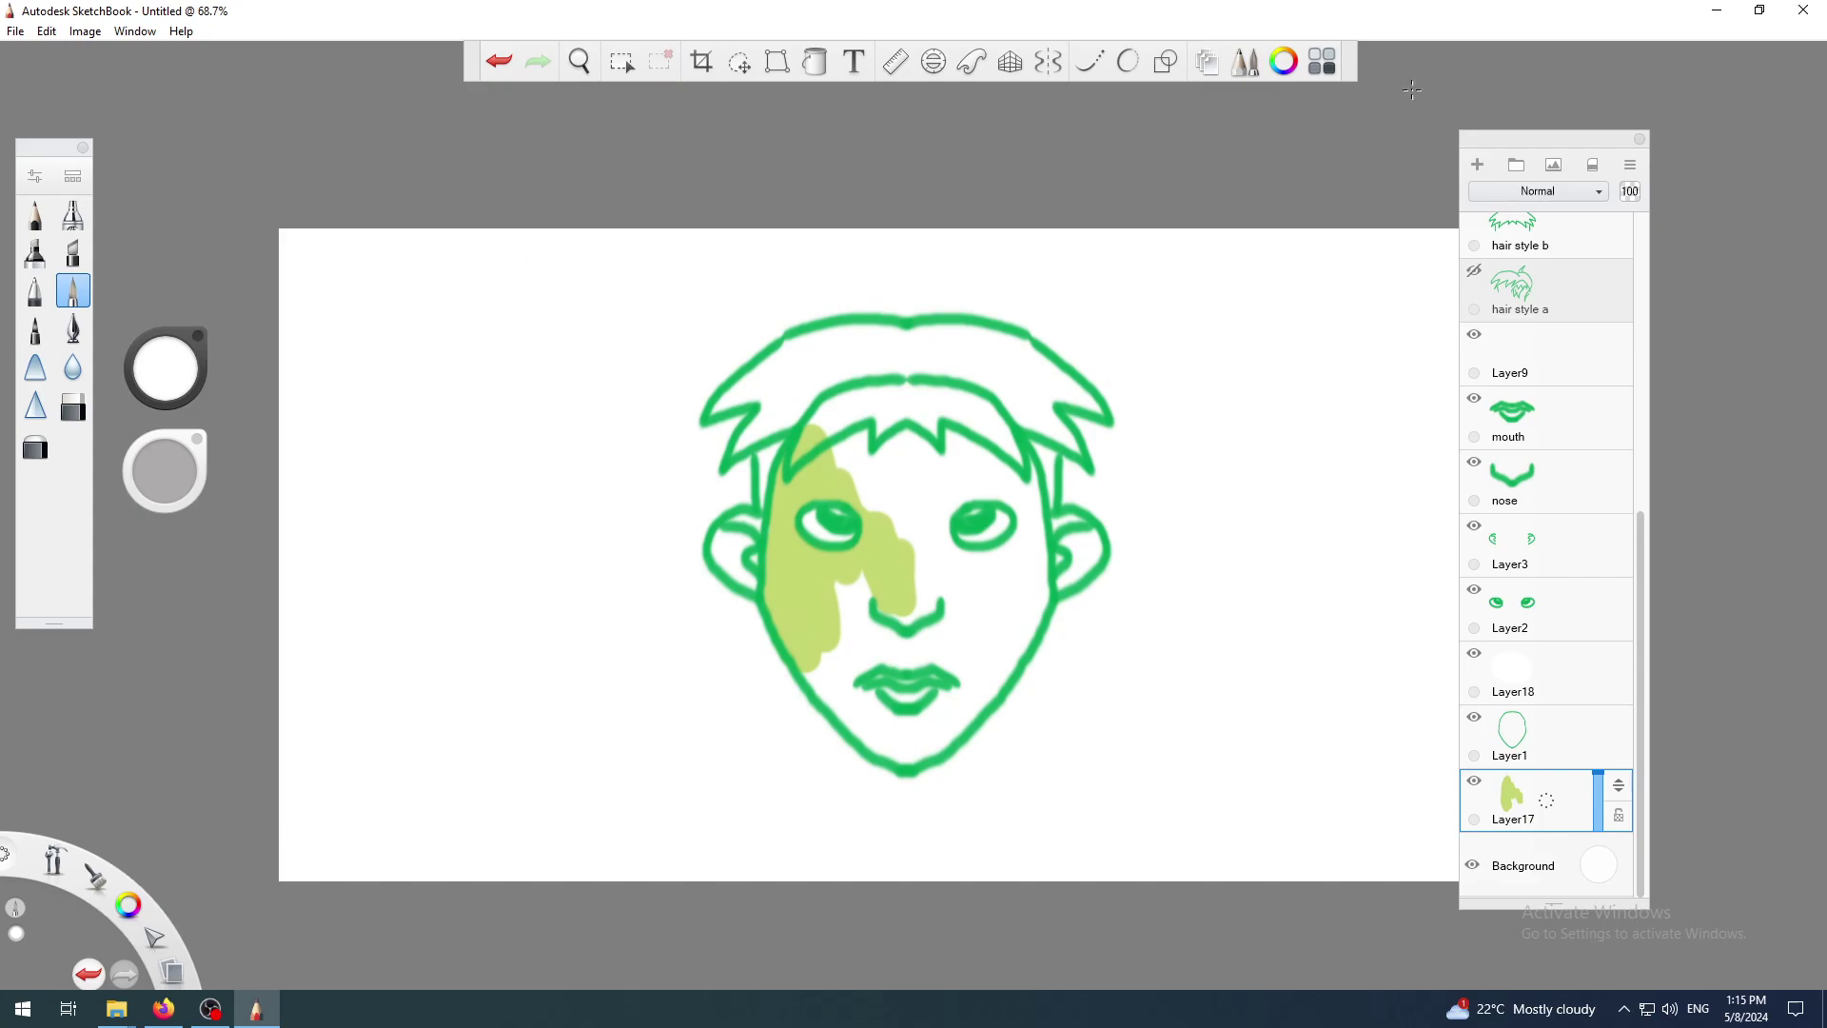
- Nudge the Layers panel over and toggle the layer list off and on, leaving it shown
drag(1540, 141, 1585, 143)
click(1210, 63)
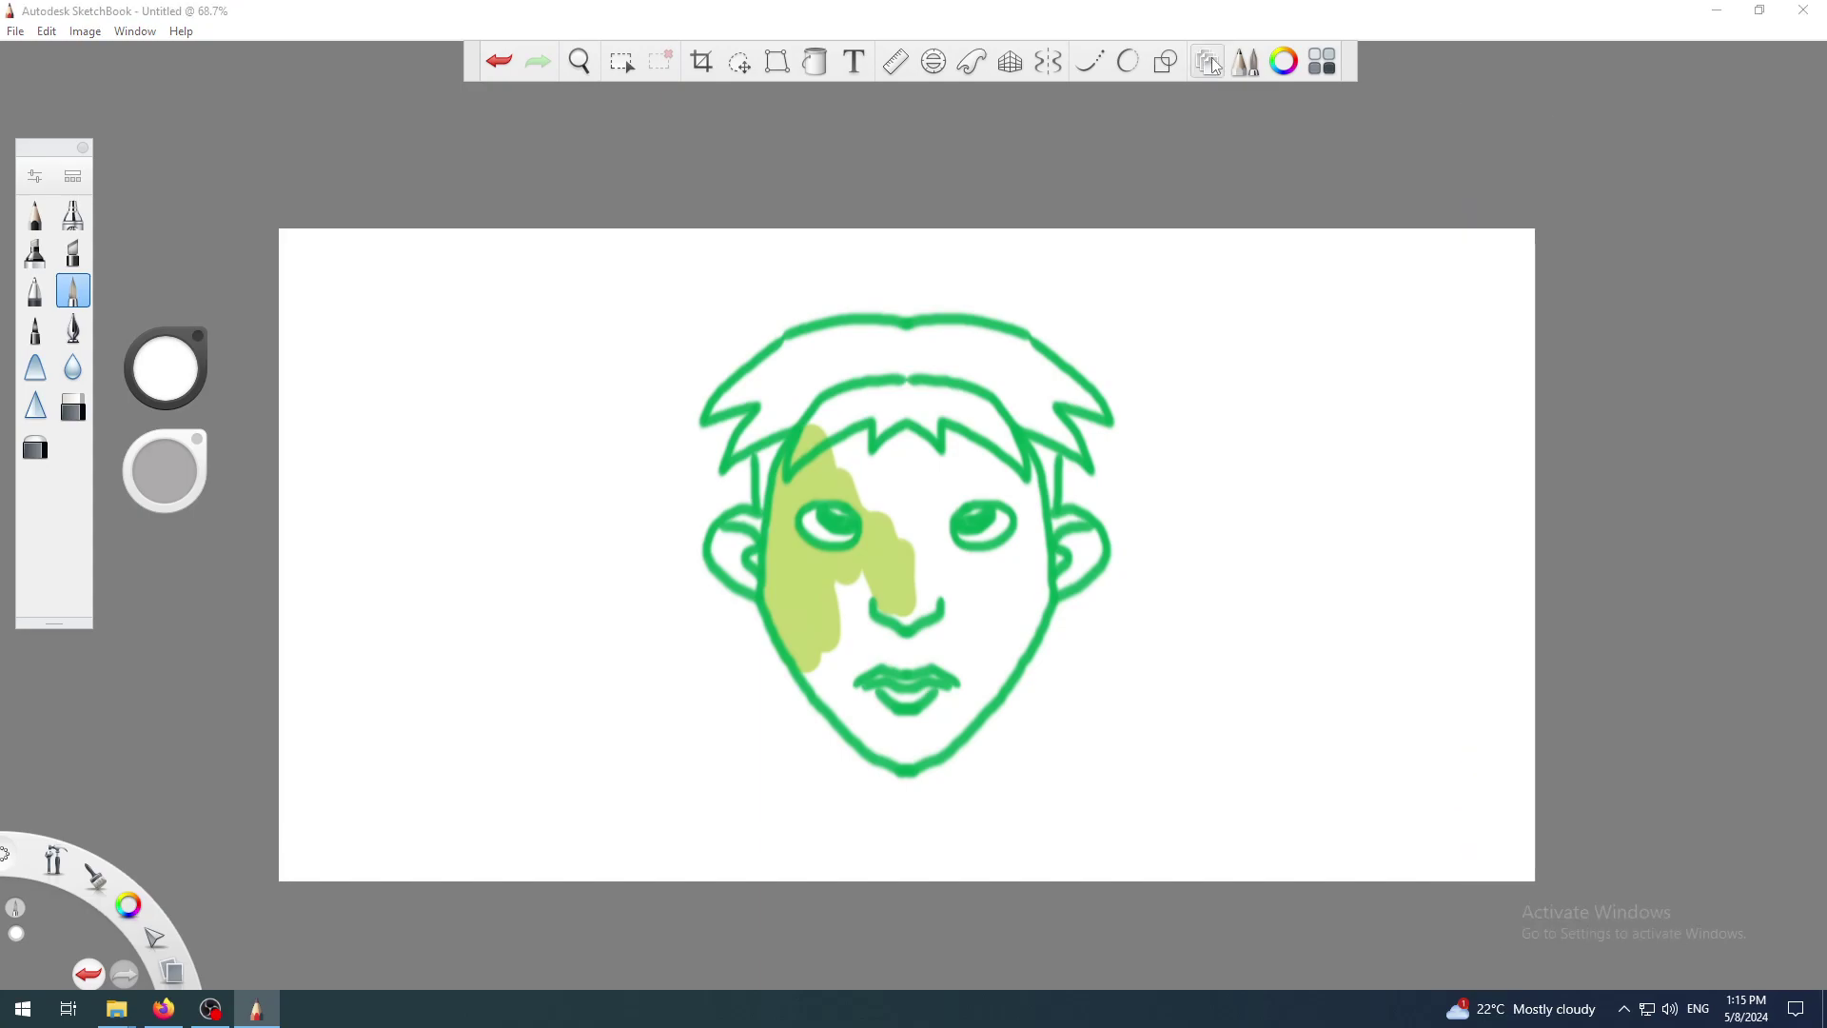
click(1212, 63)
click(1212, 64)
click(1211, 63)
click(1211, 64)
click(1212, 64)
click(1211, 63)
click(1211, 64)
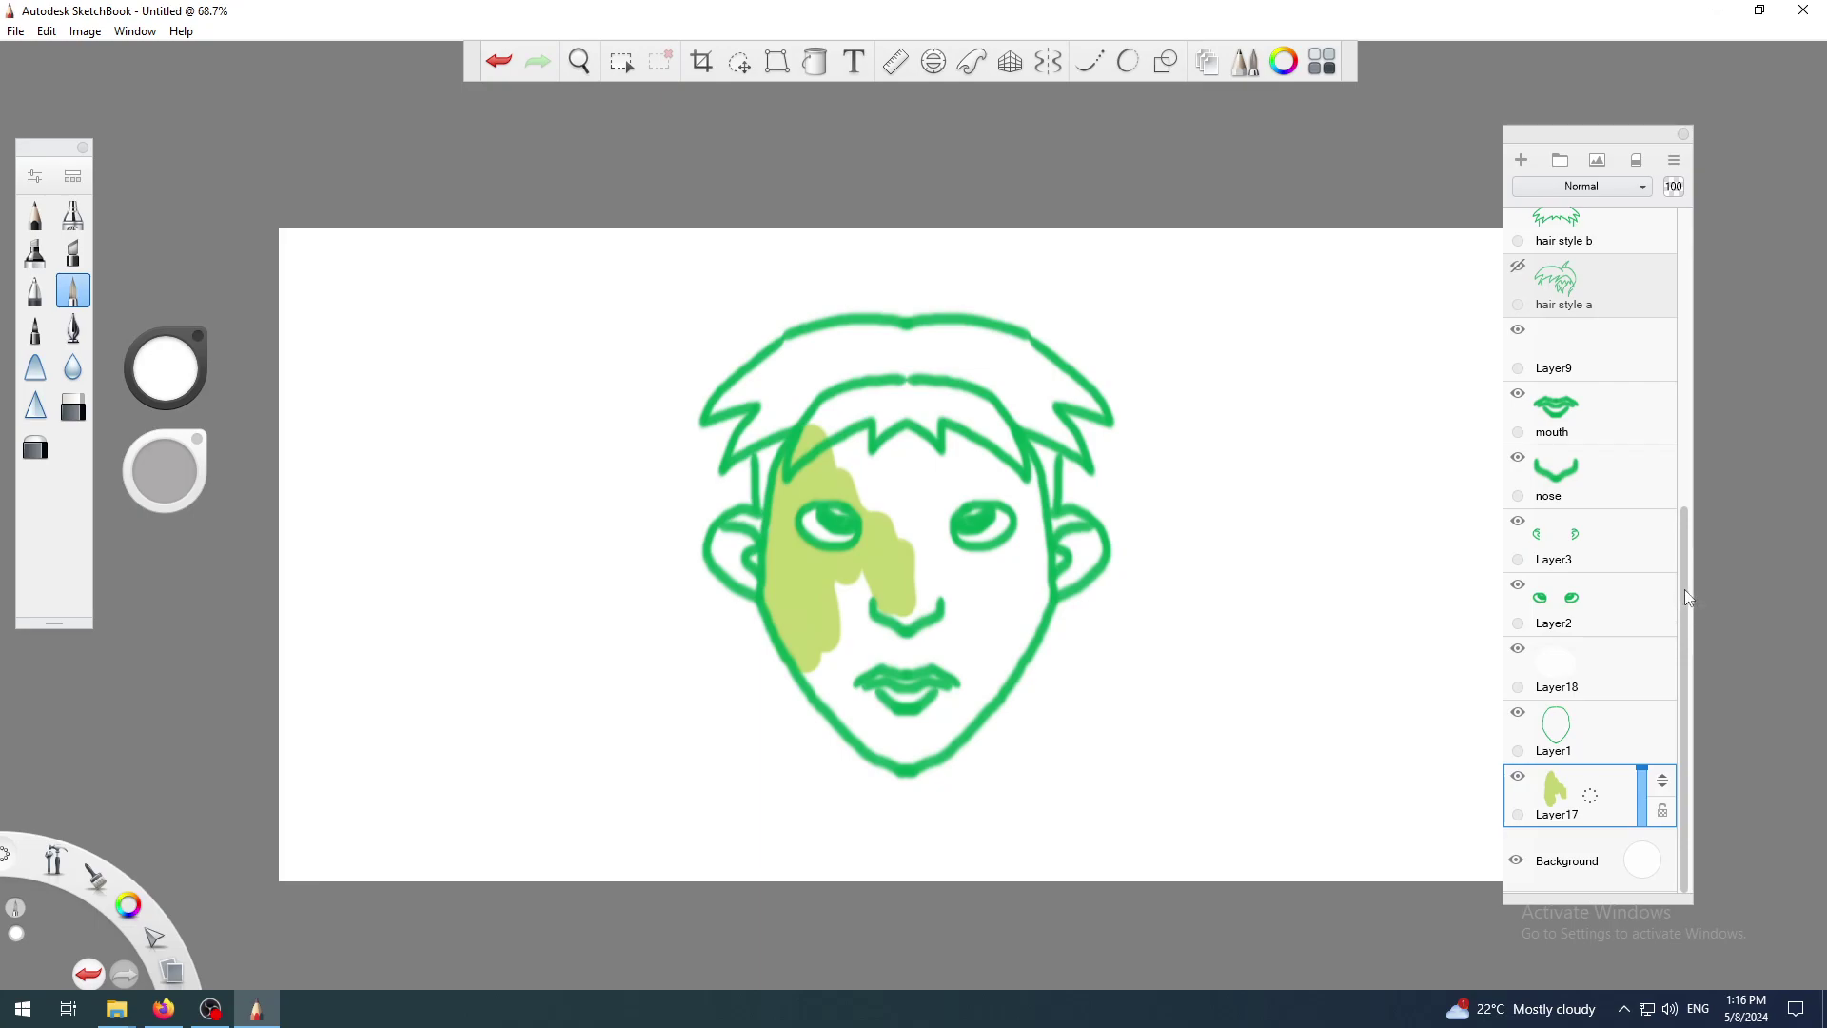
- Scroll through the layer list and select the hair style b layer
drag(1686, 597, 1685, 552)
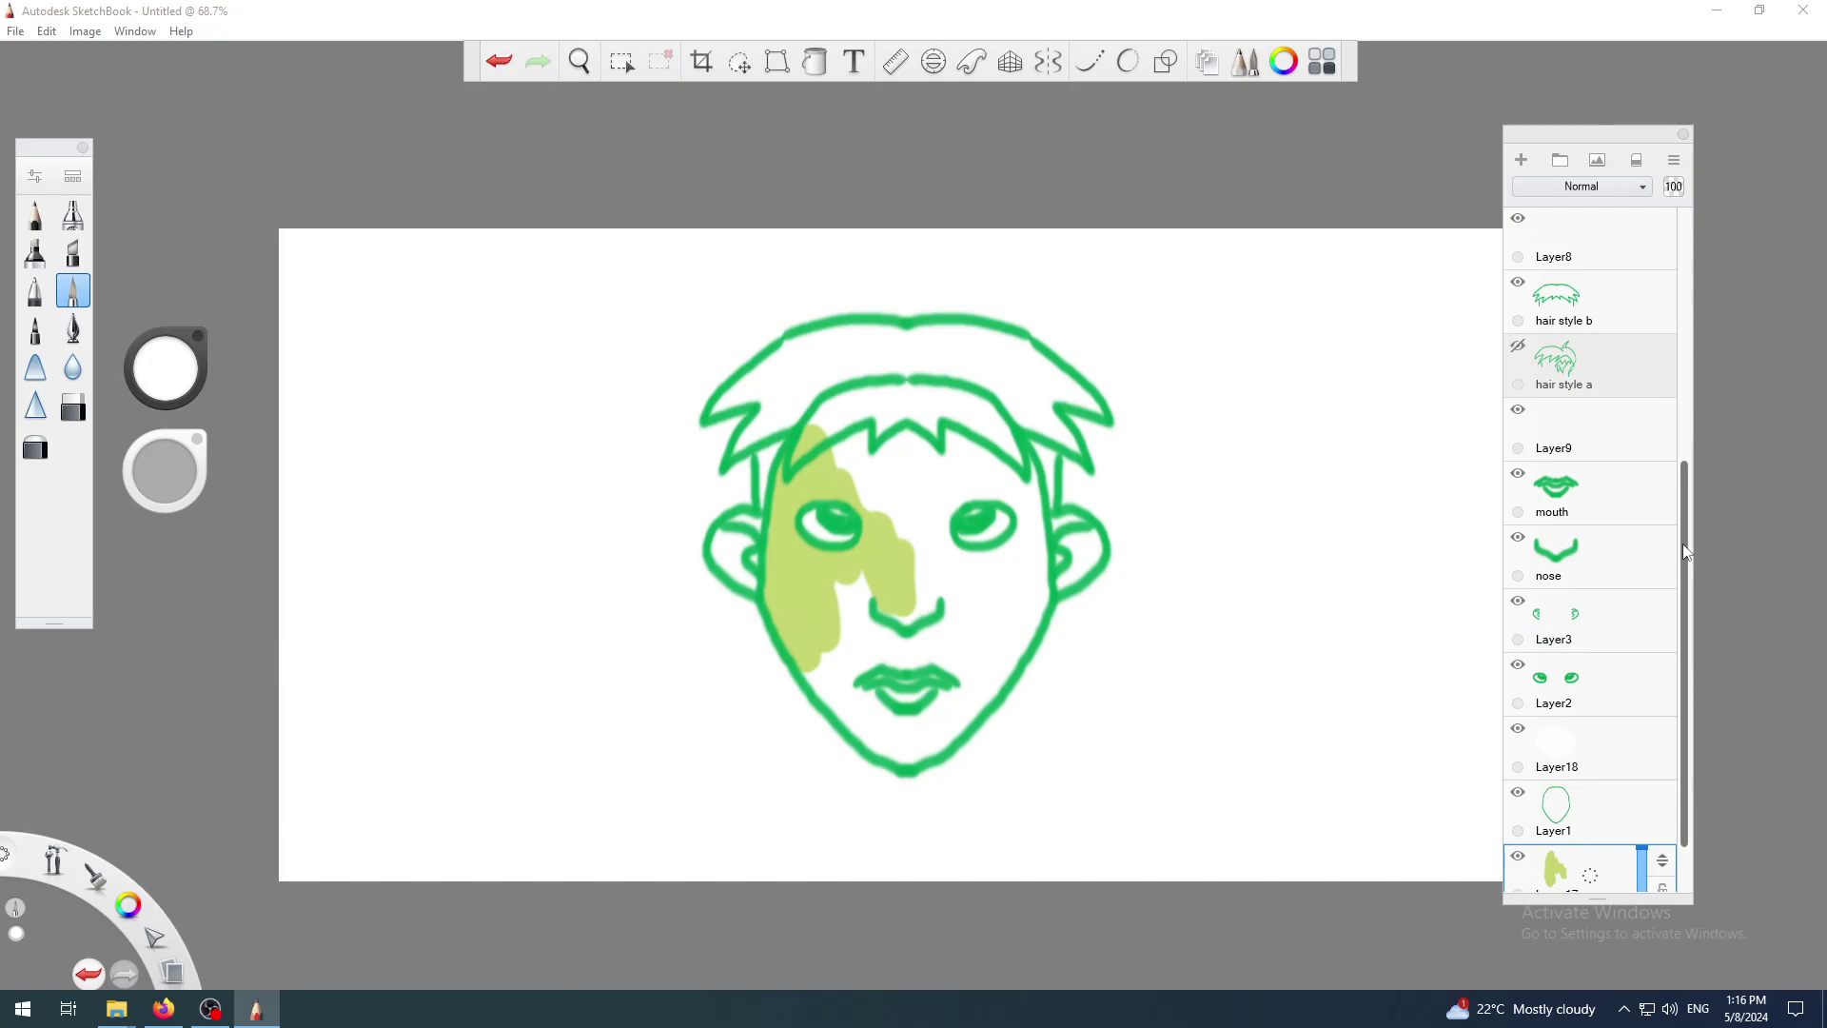
drag(1685, 552, 1687, 332)
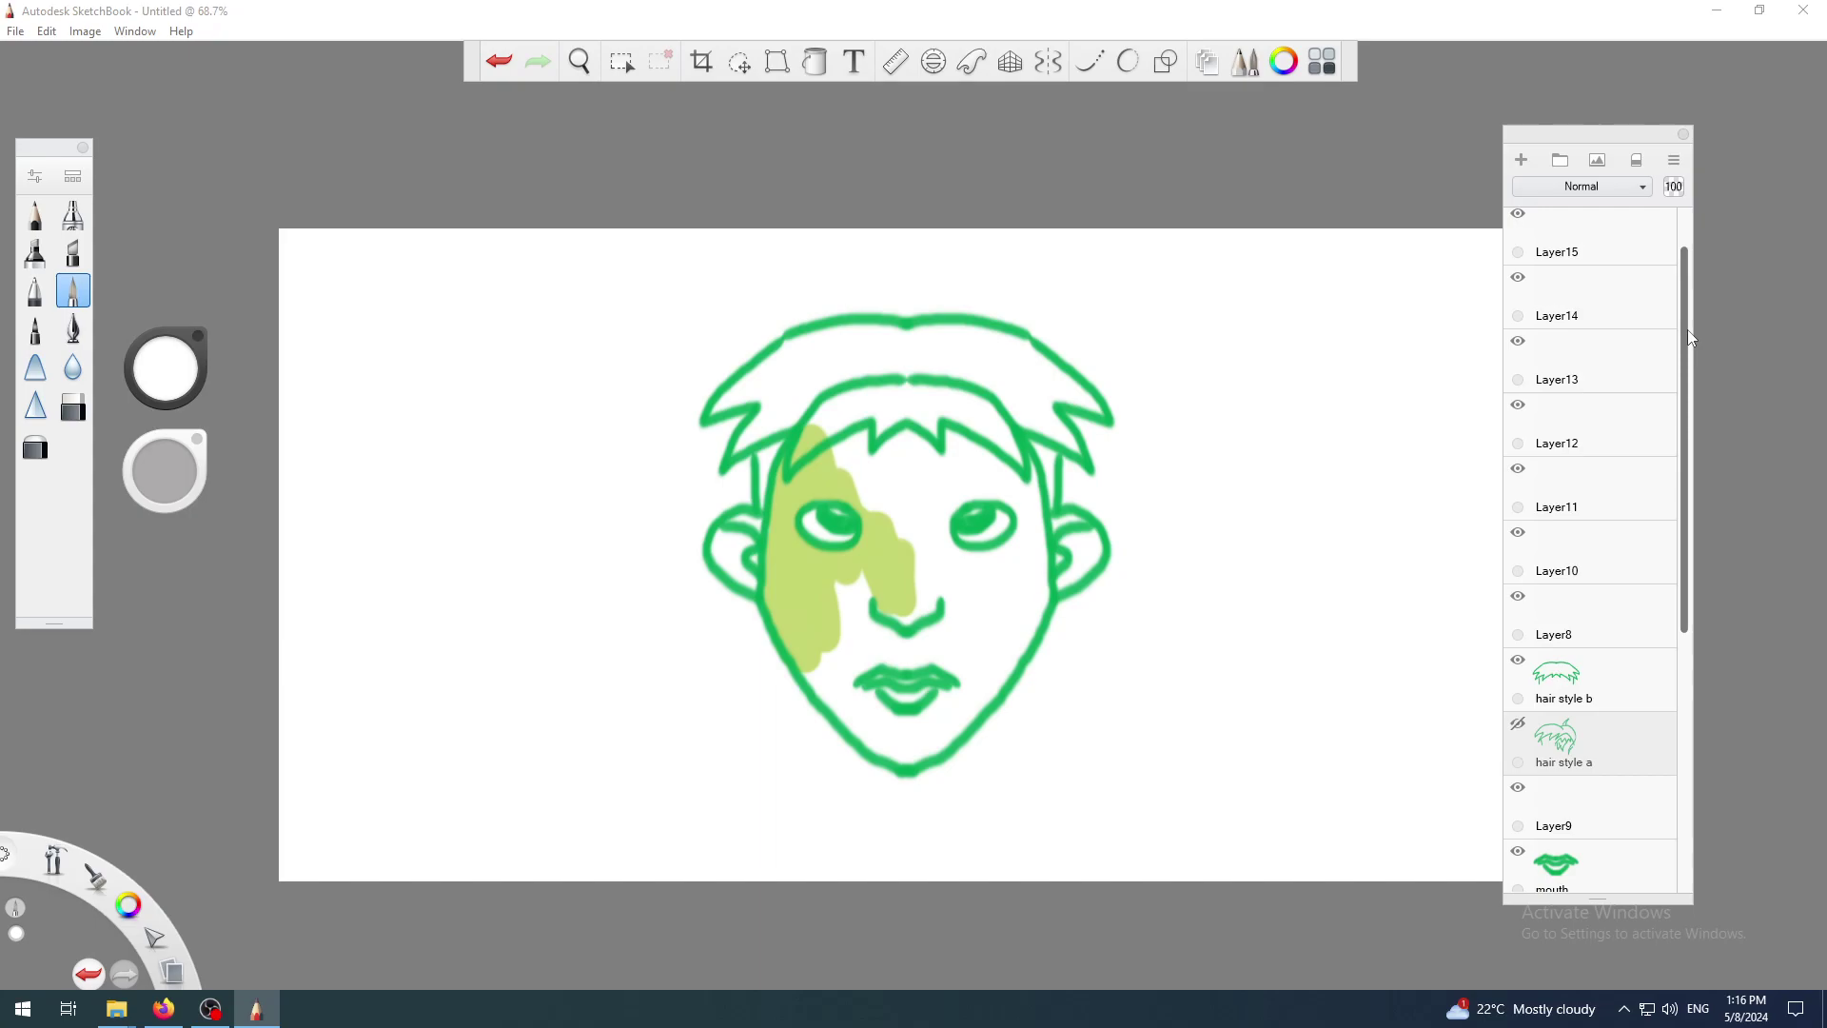
drag(1687, 329, 1686, 322)
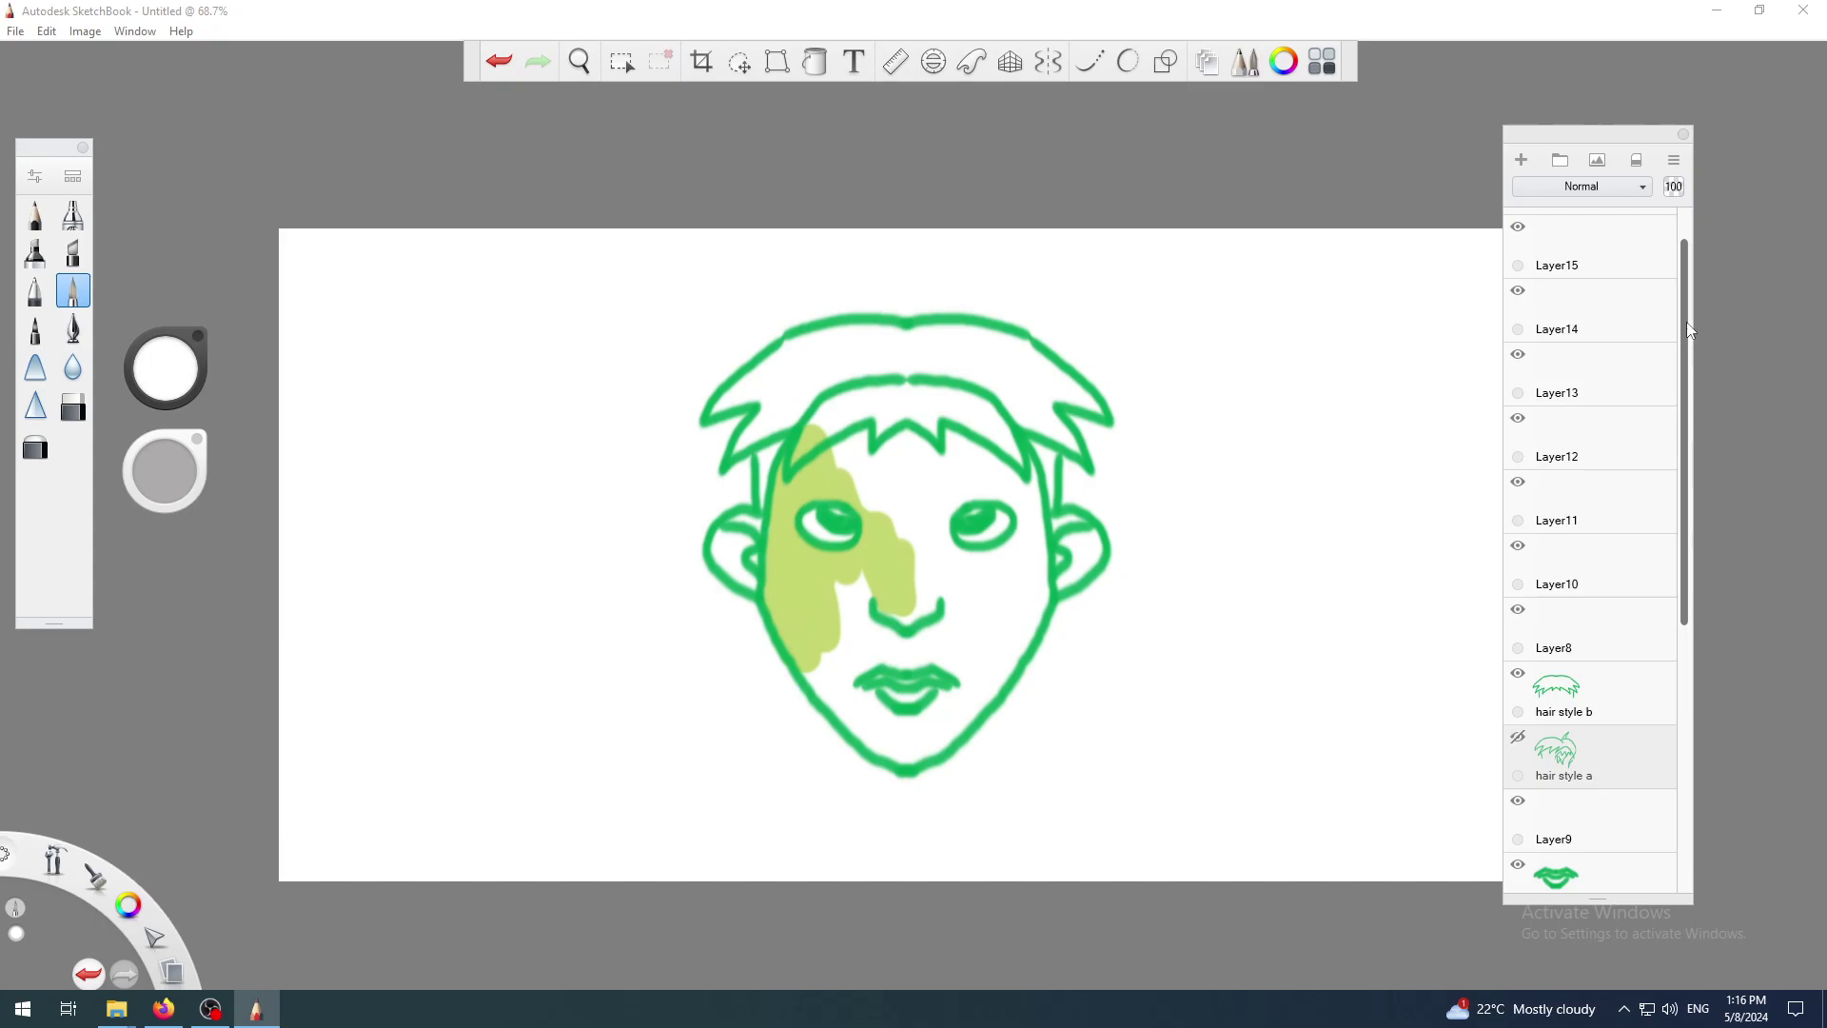
drag(1686, 322, 1677, 591)
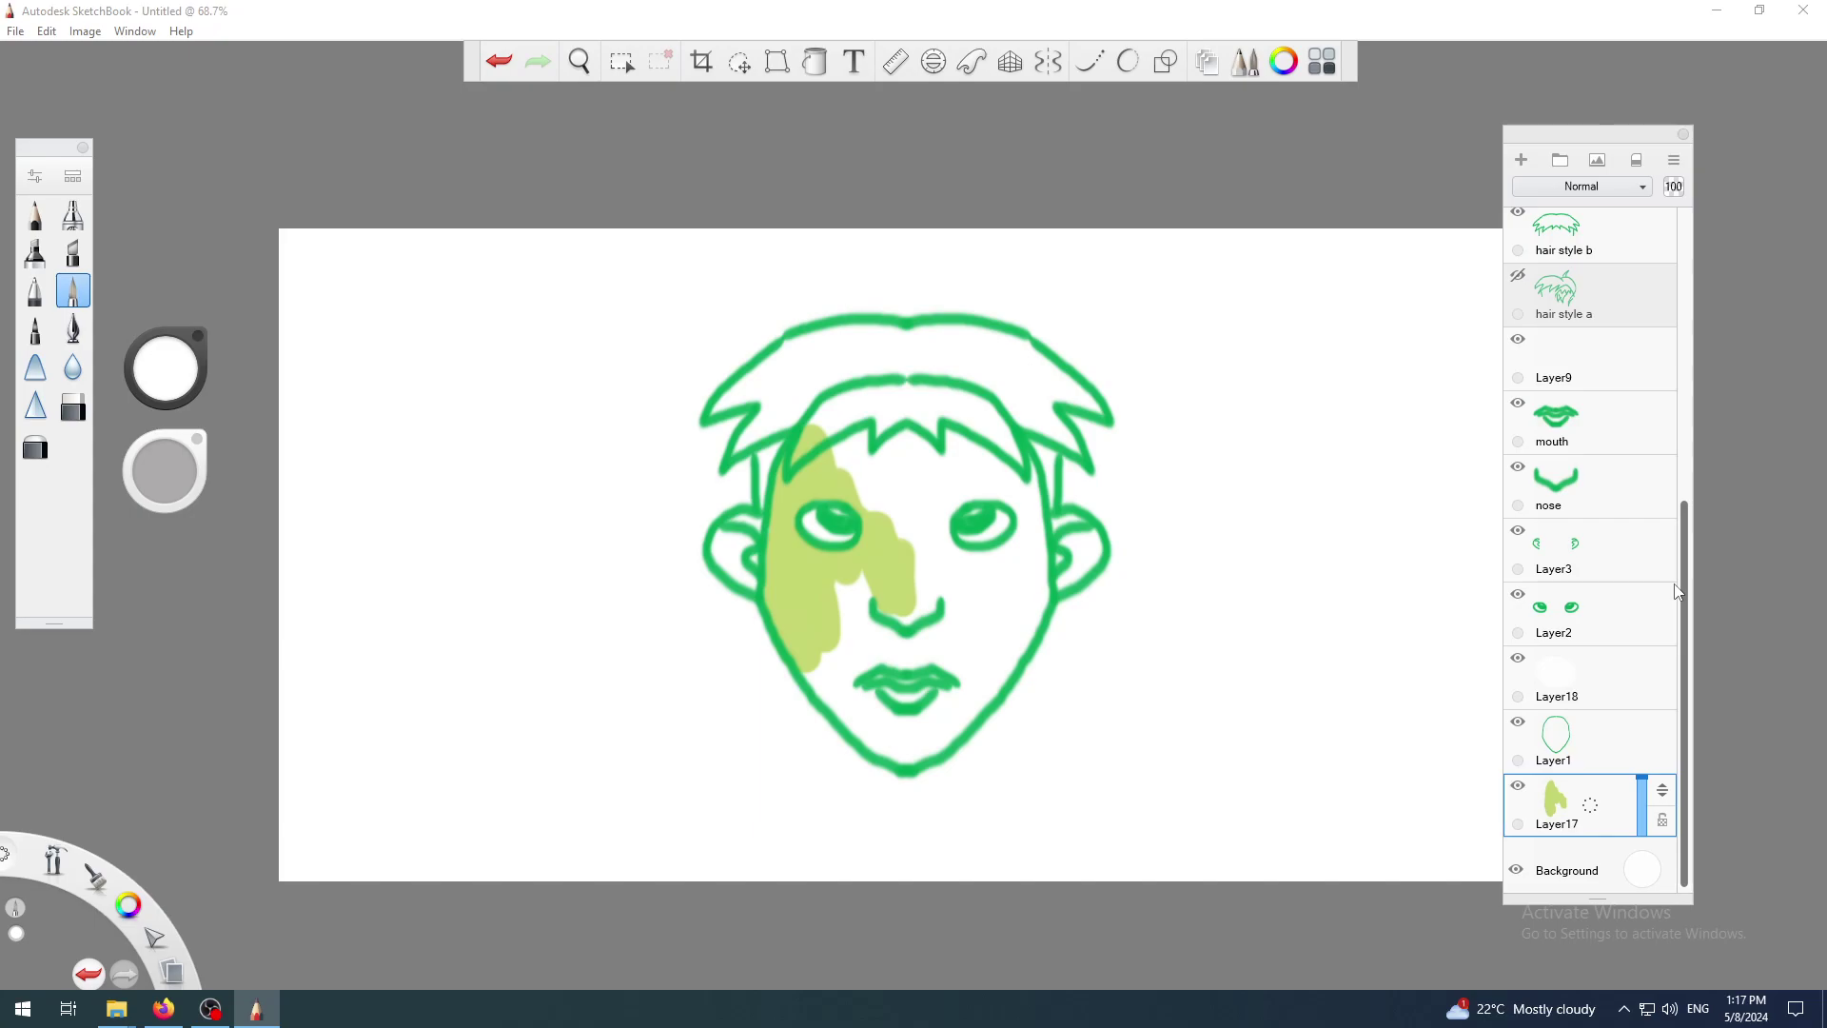
scroll(1677, 595, down, 2)
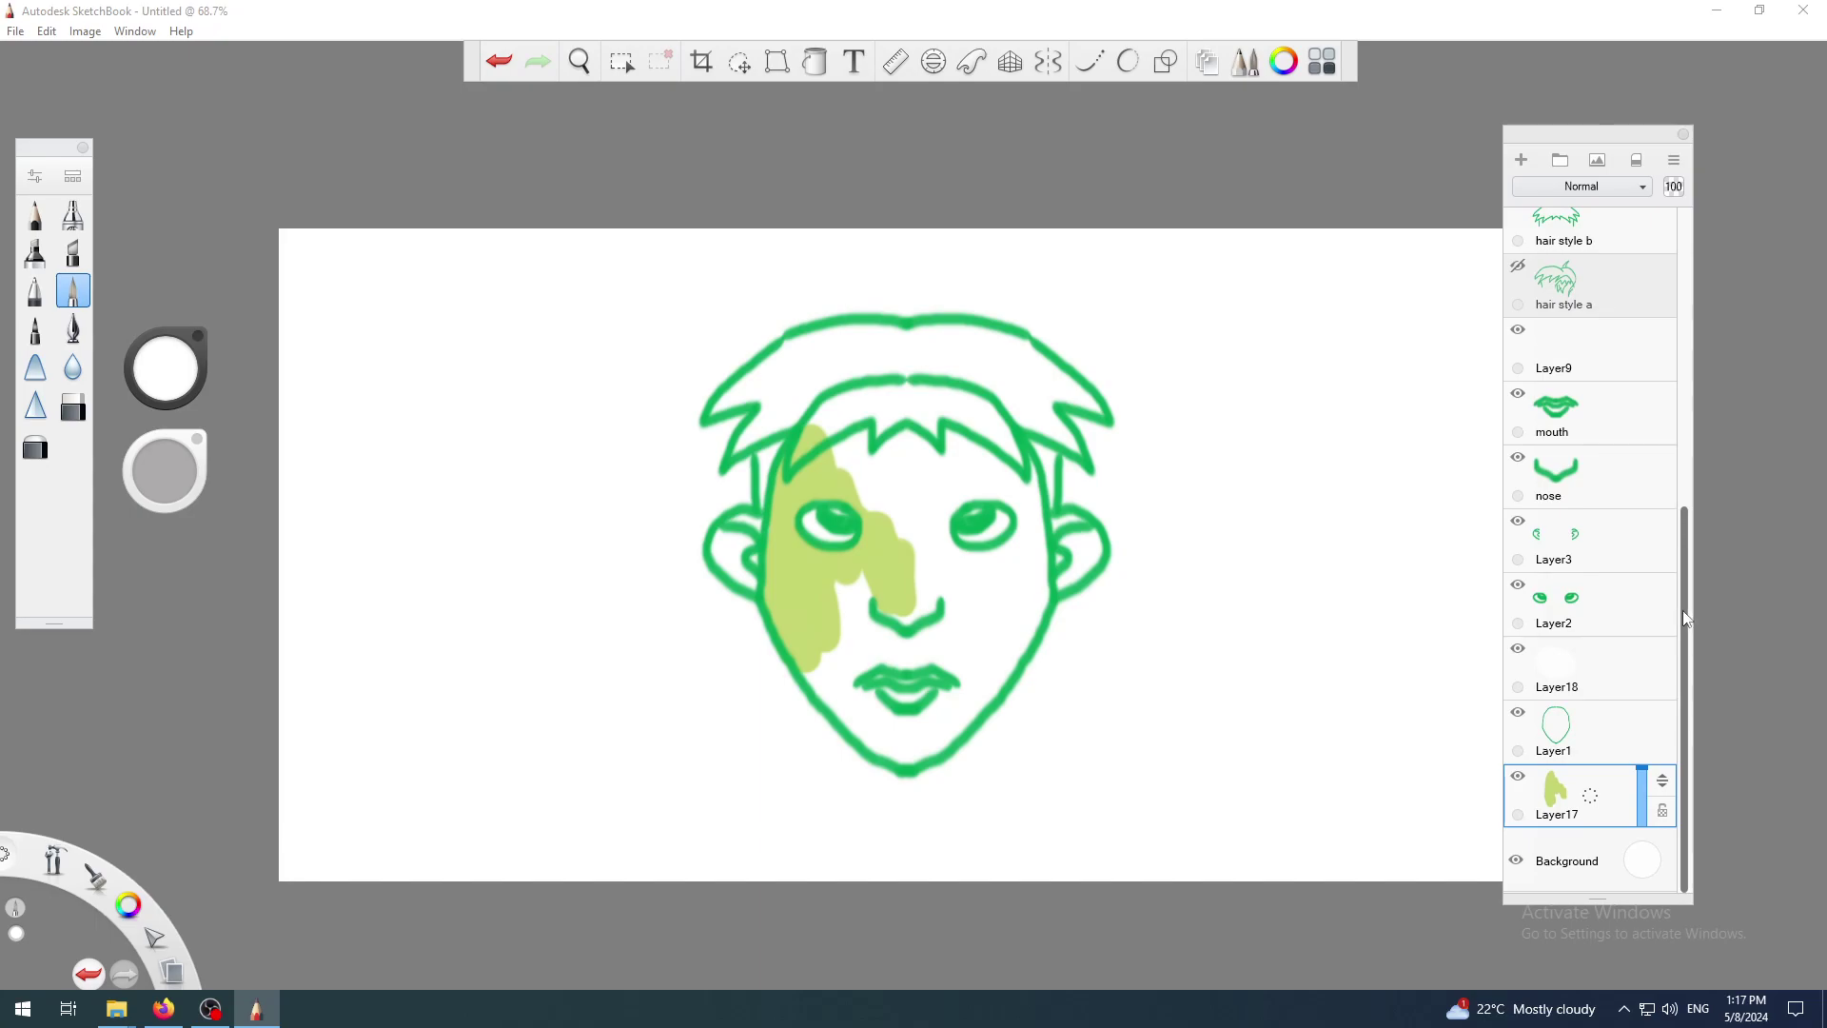
scroll(1687, 585, up, 2)
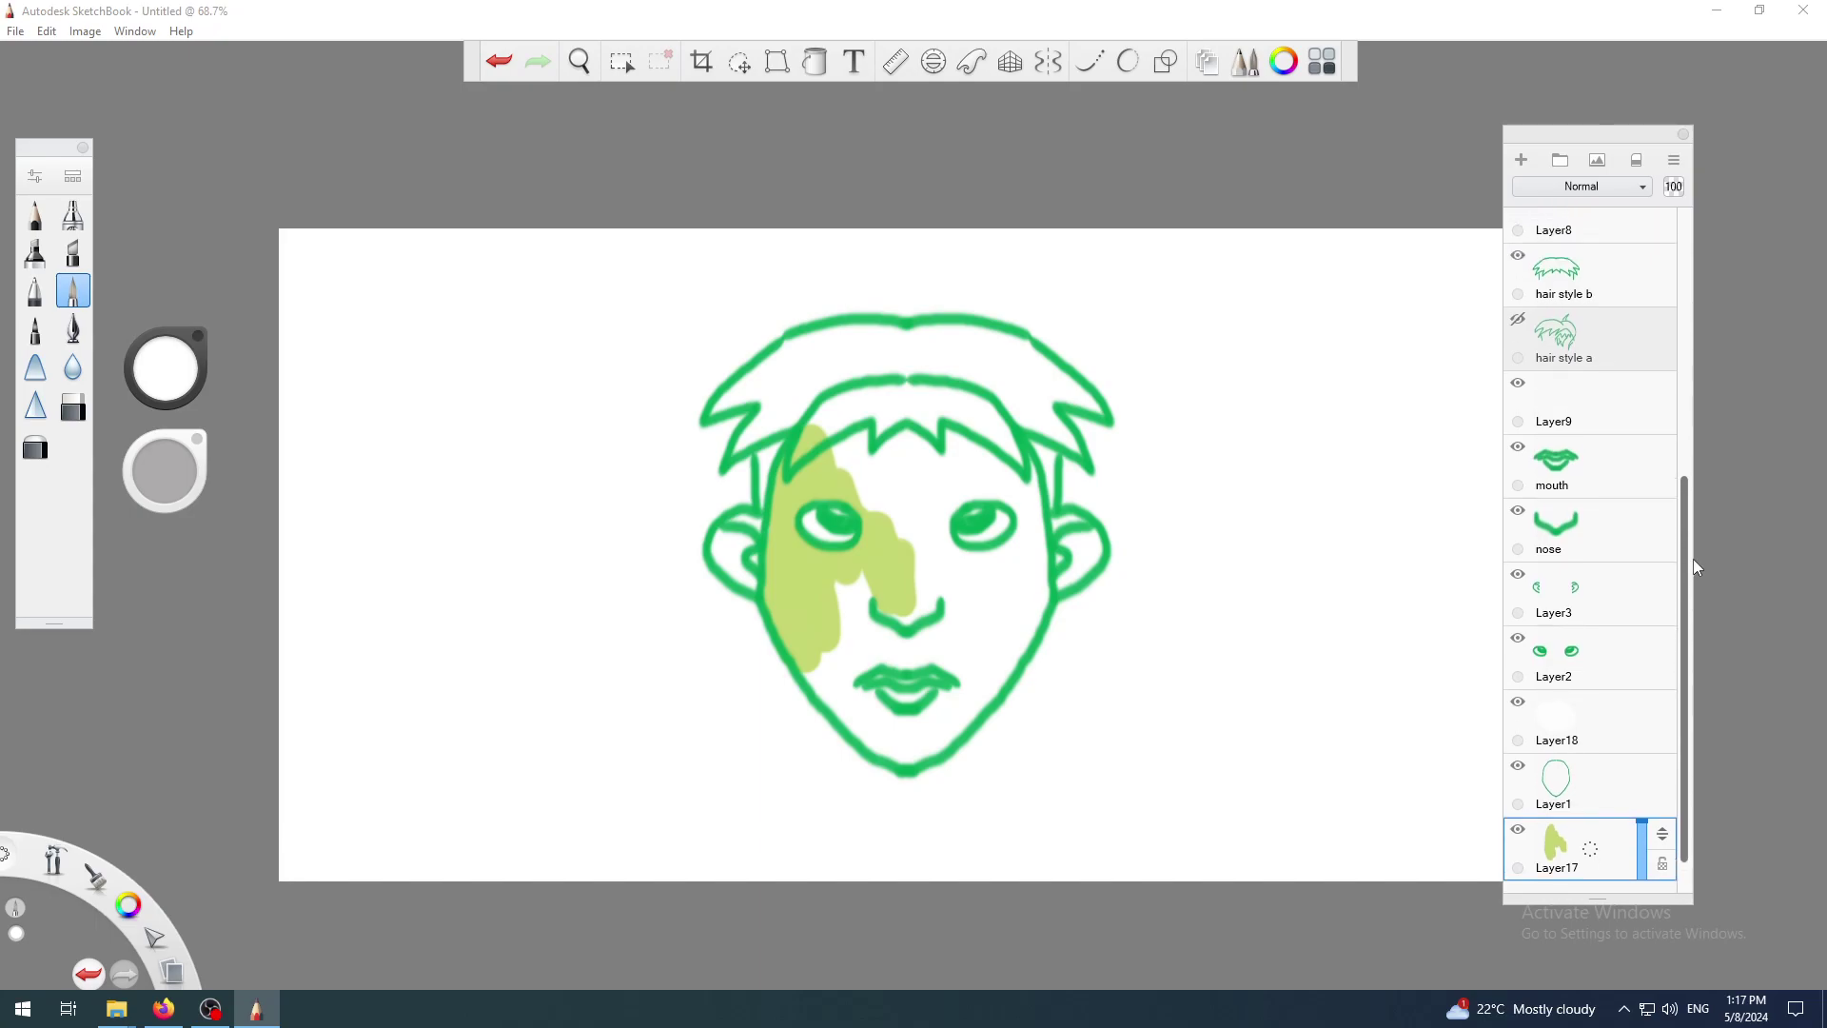
scroll(1693, 571, down, 2)
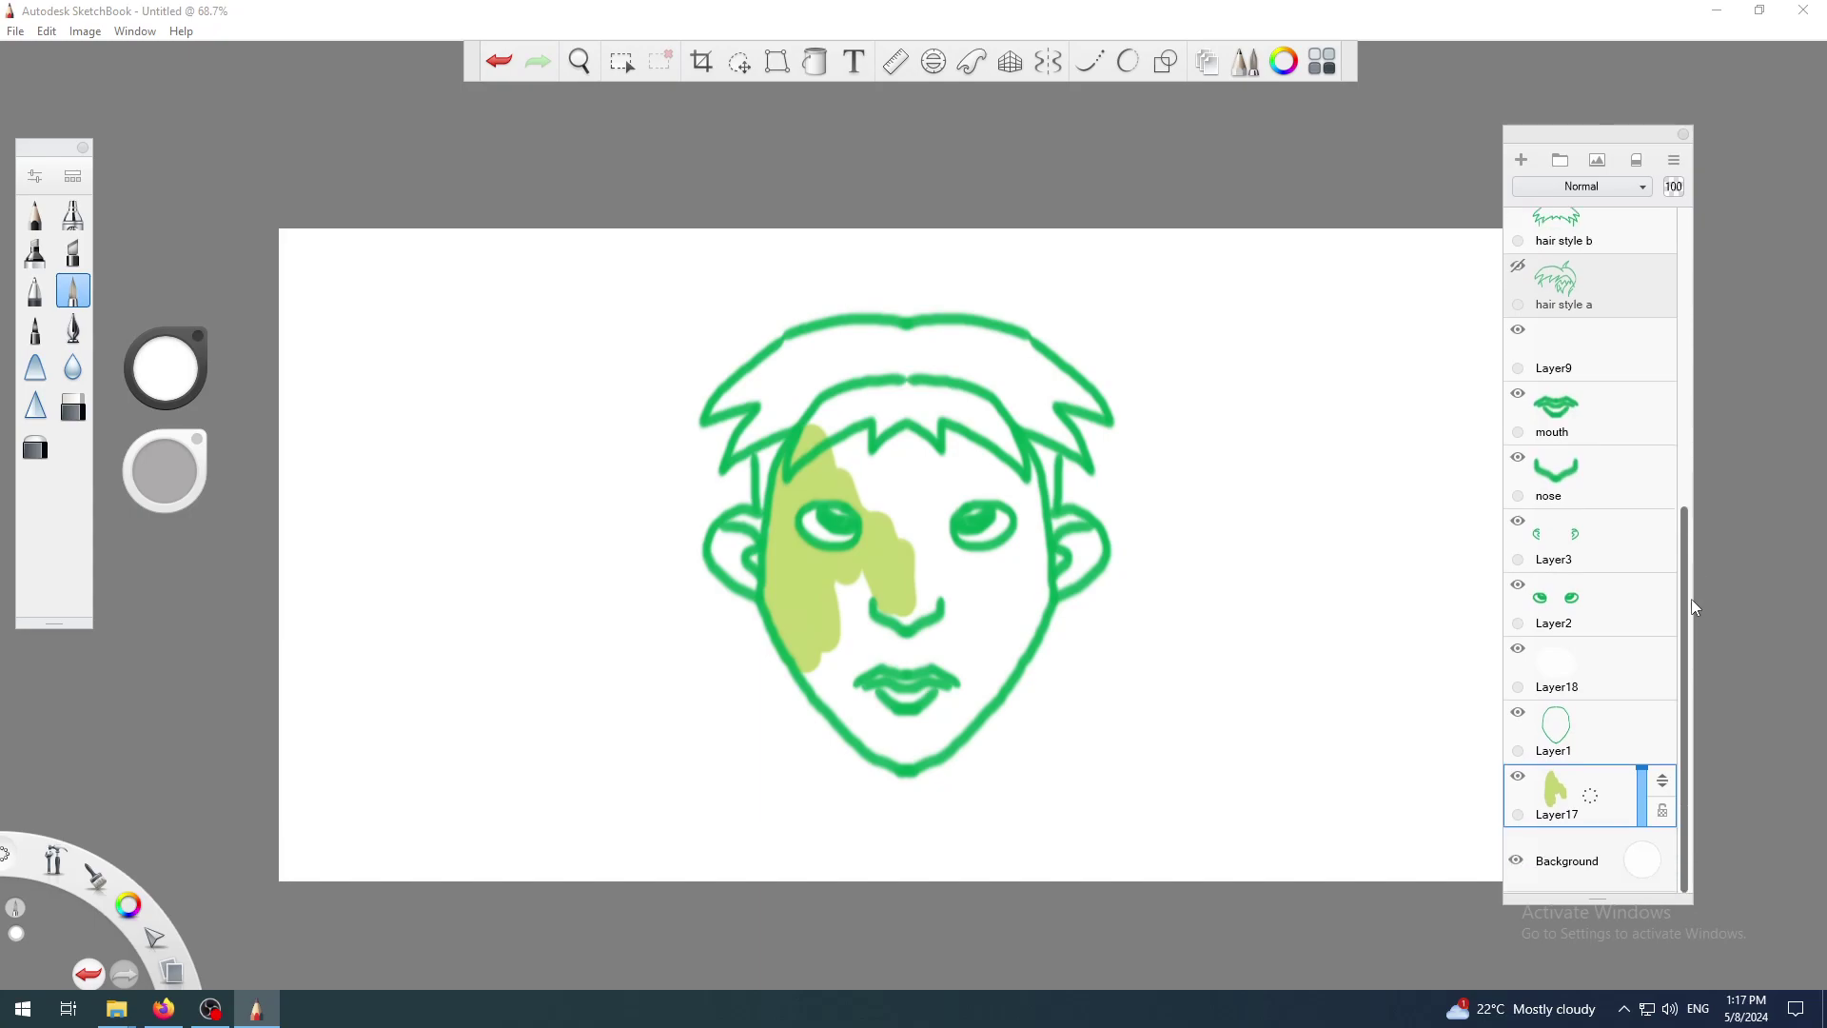
scroll(1692, 598, up, 3)
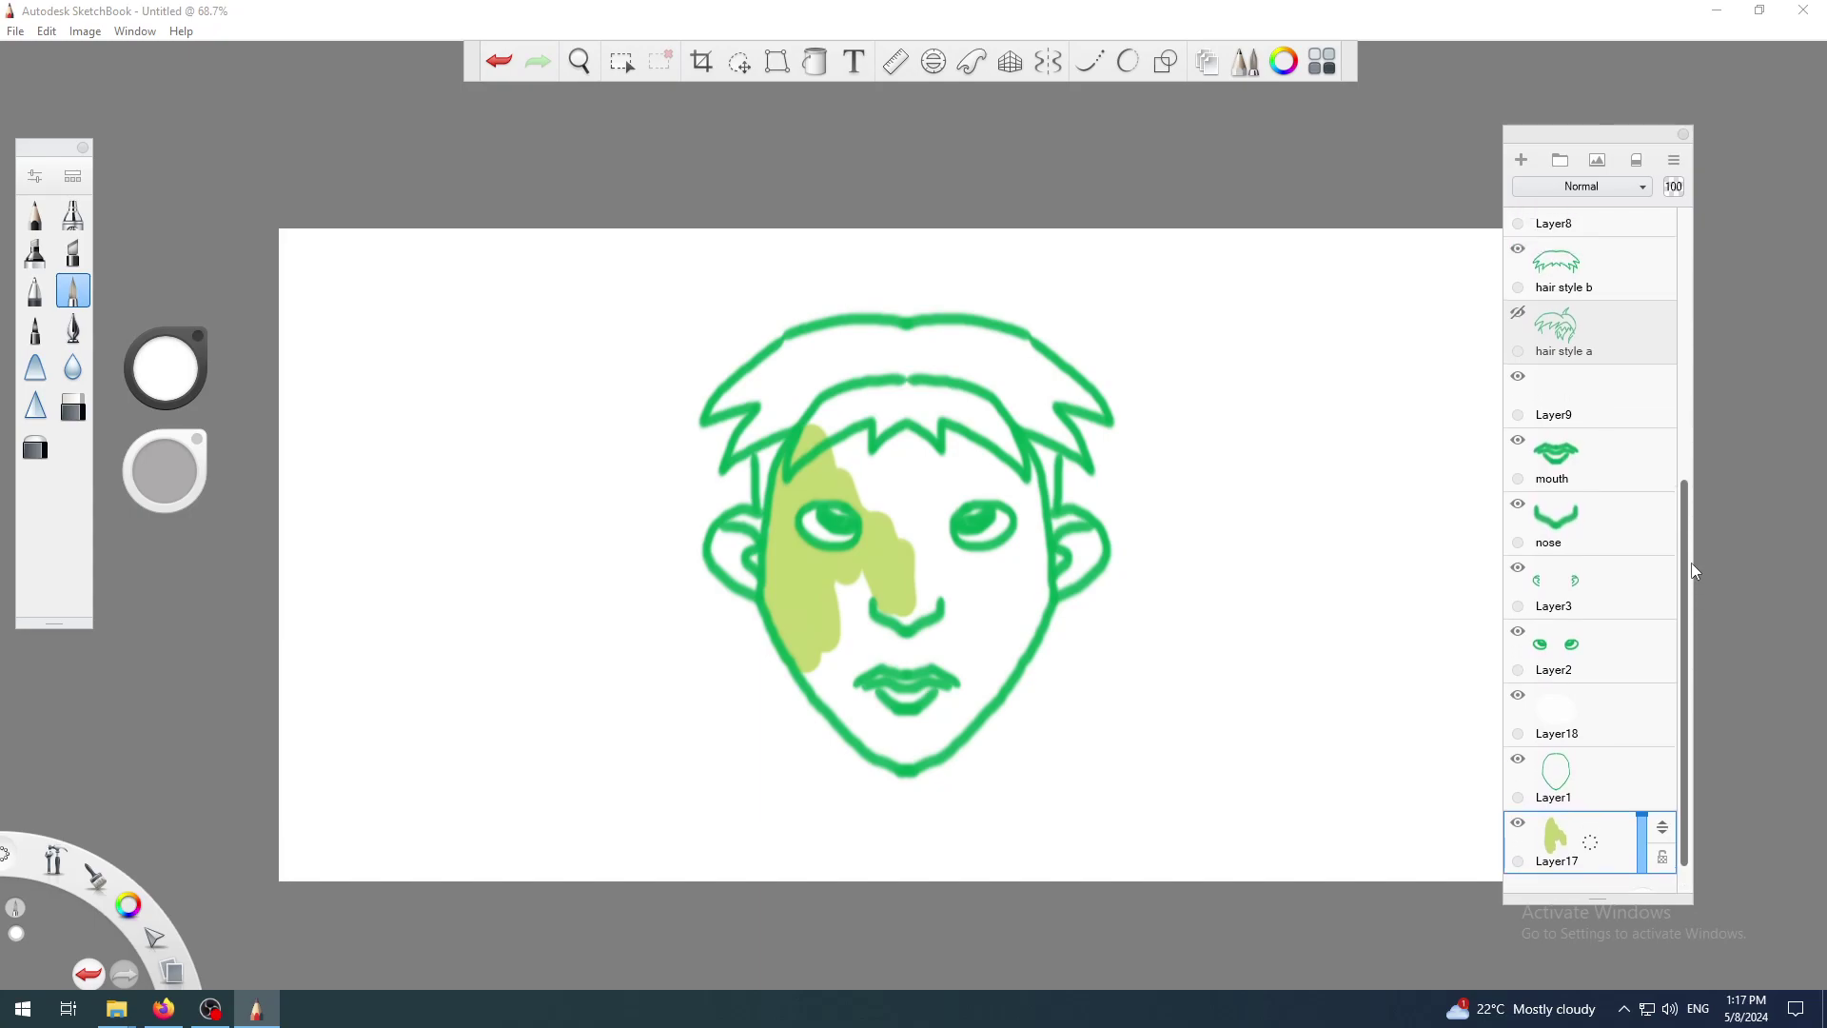
scroll(1692, 533, up, 2)
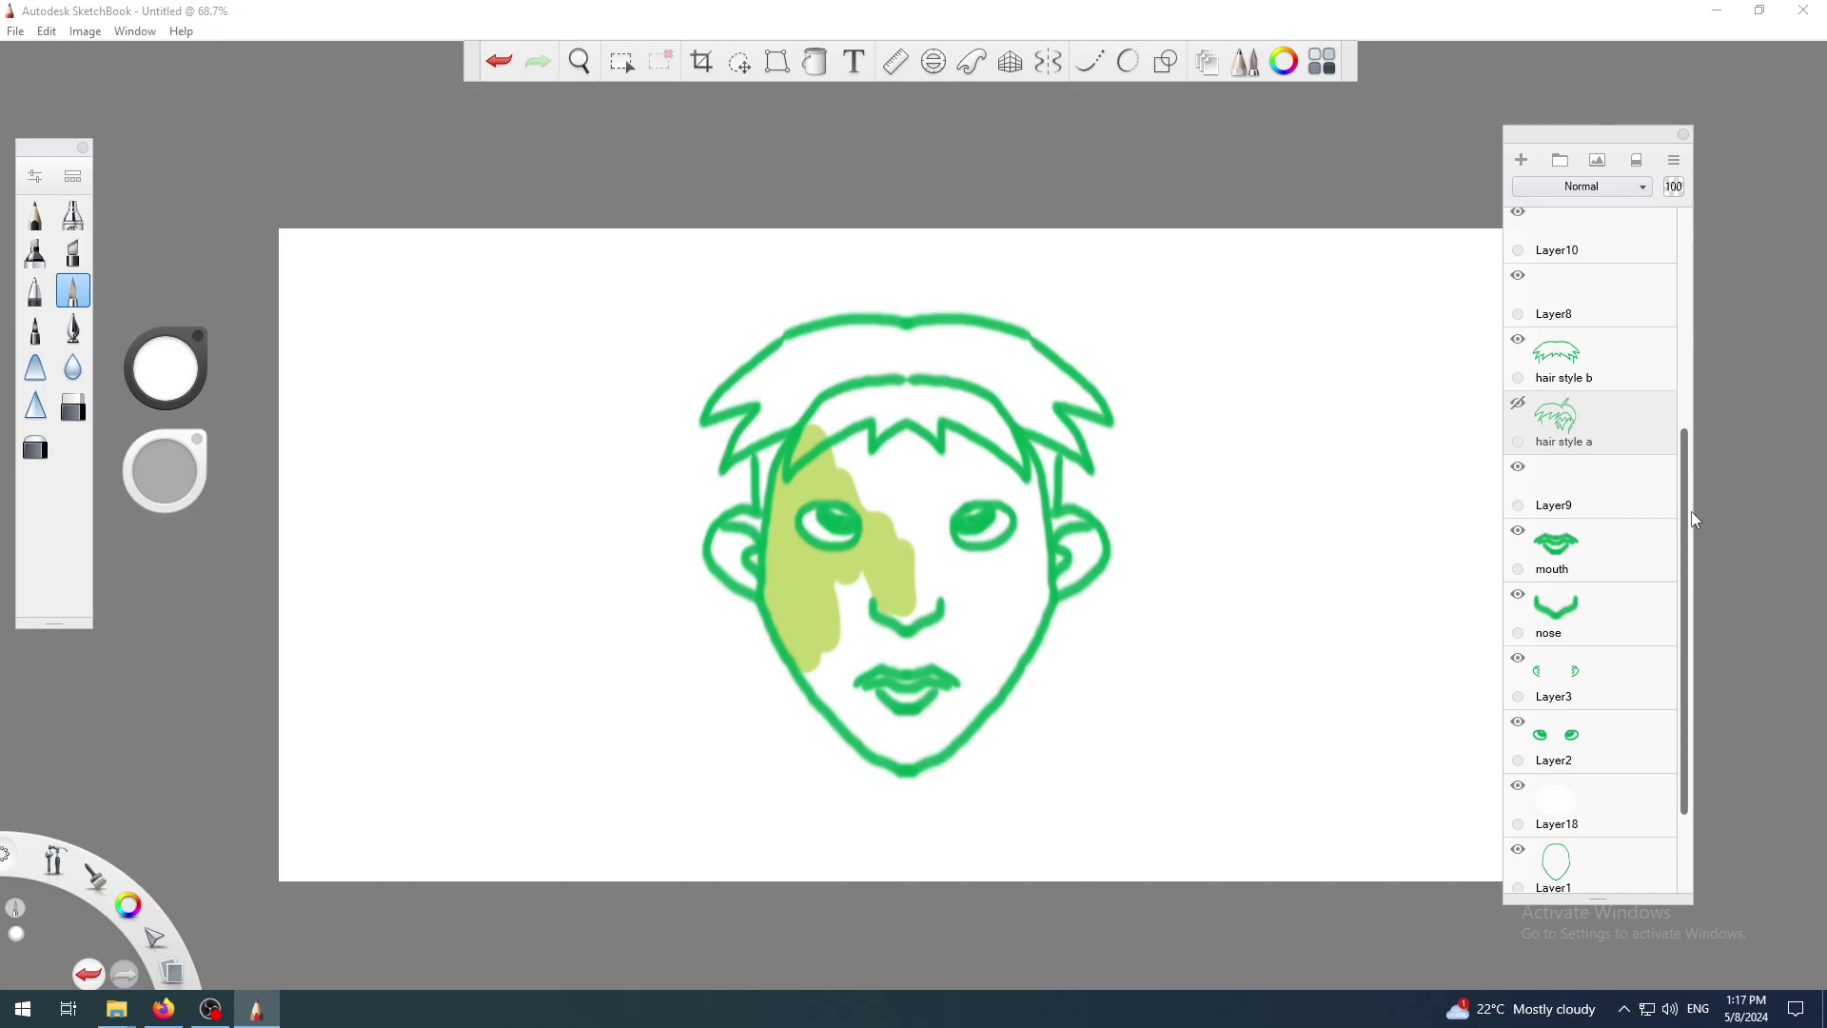
scroll(1692, 511, up, 1)
scroll(1692, 498, up, 1)
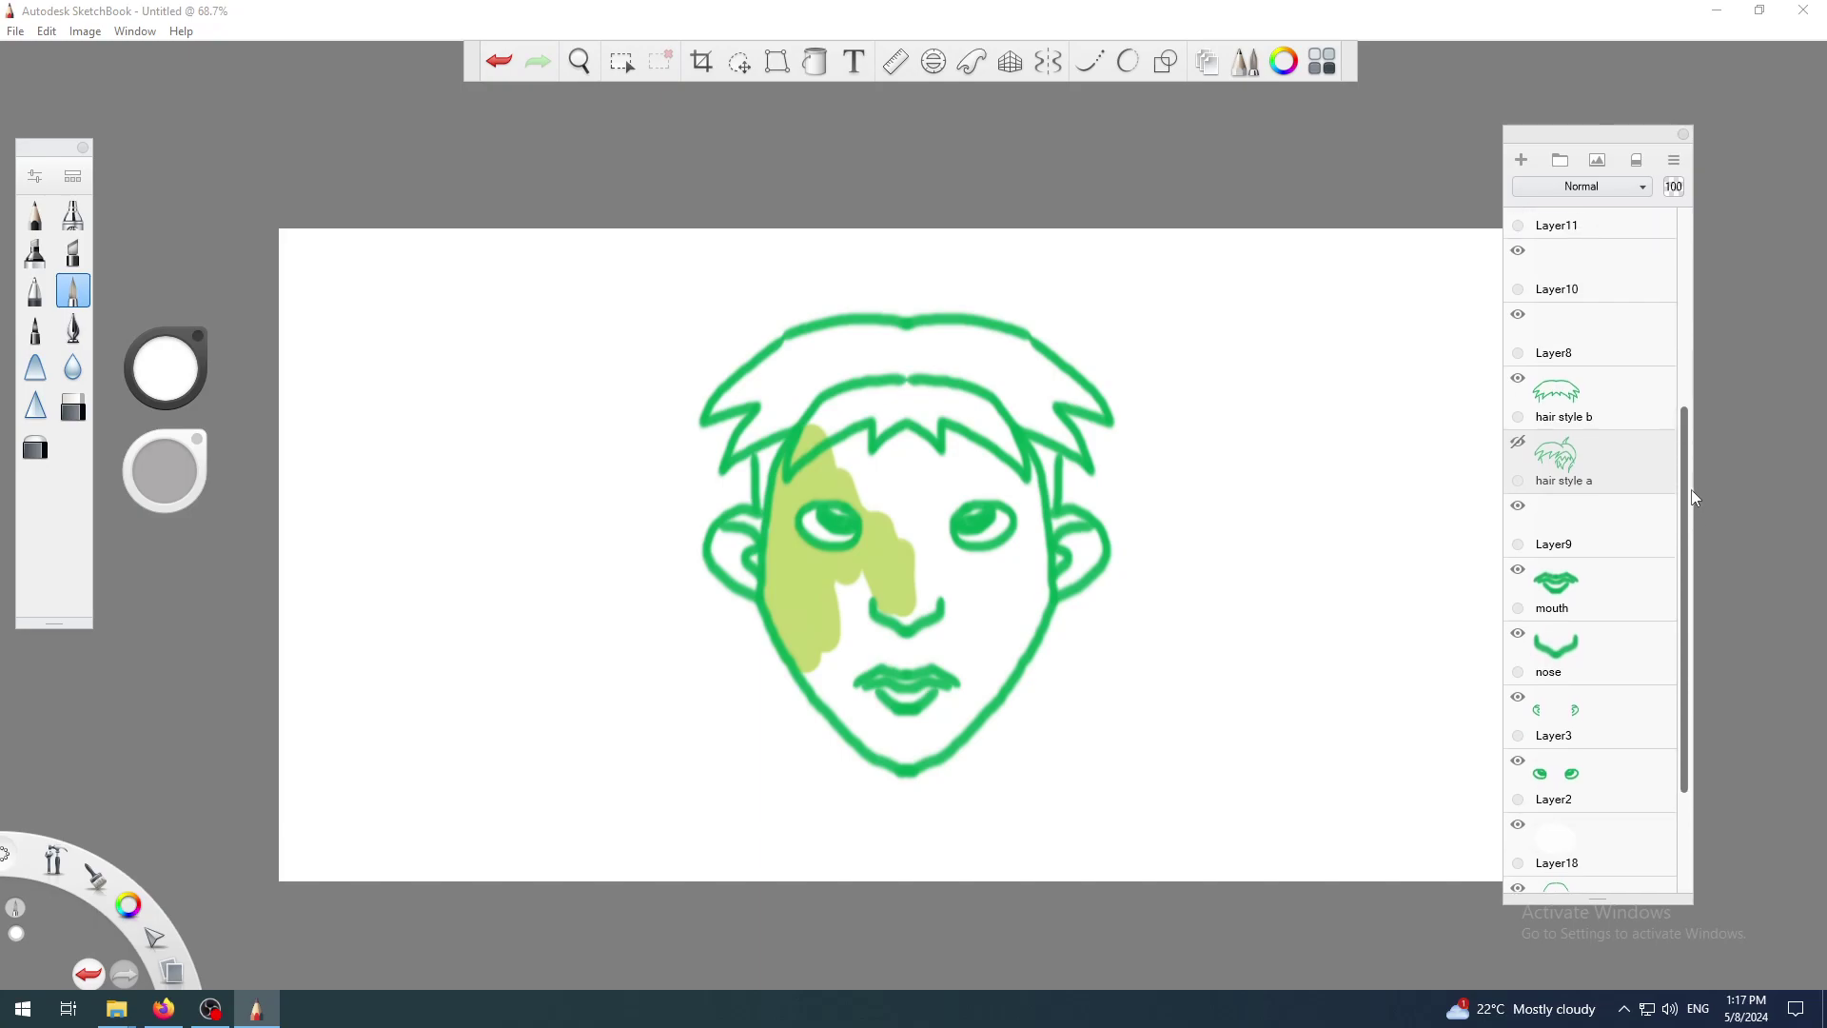
click(1590, 408)
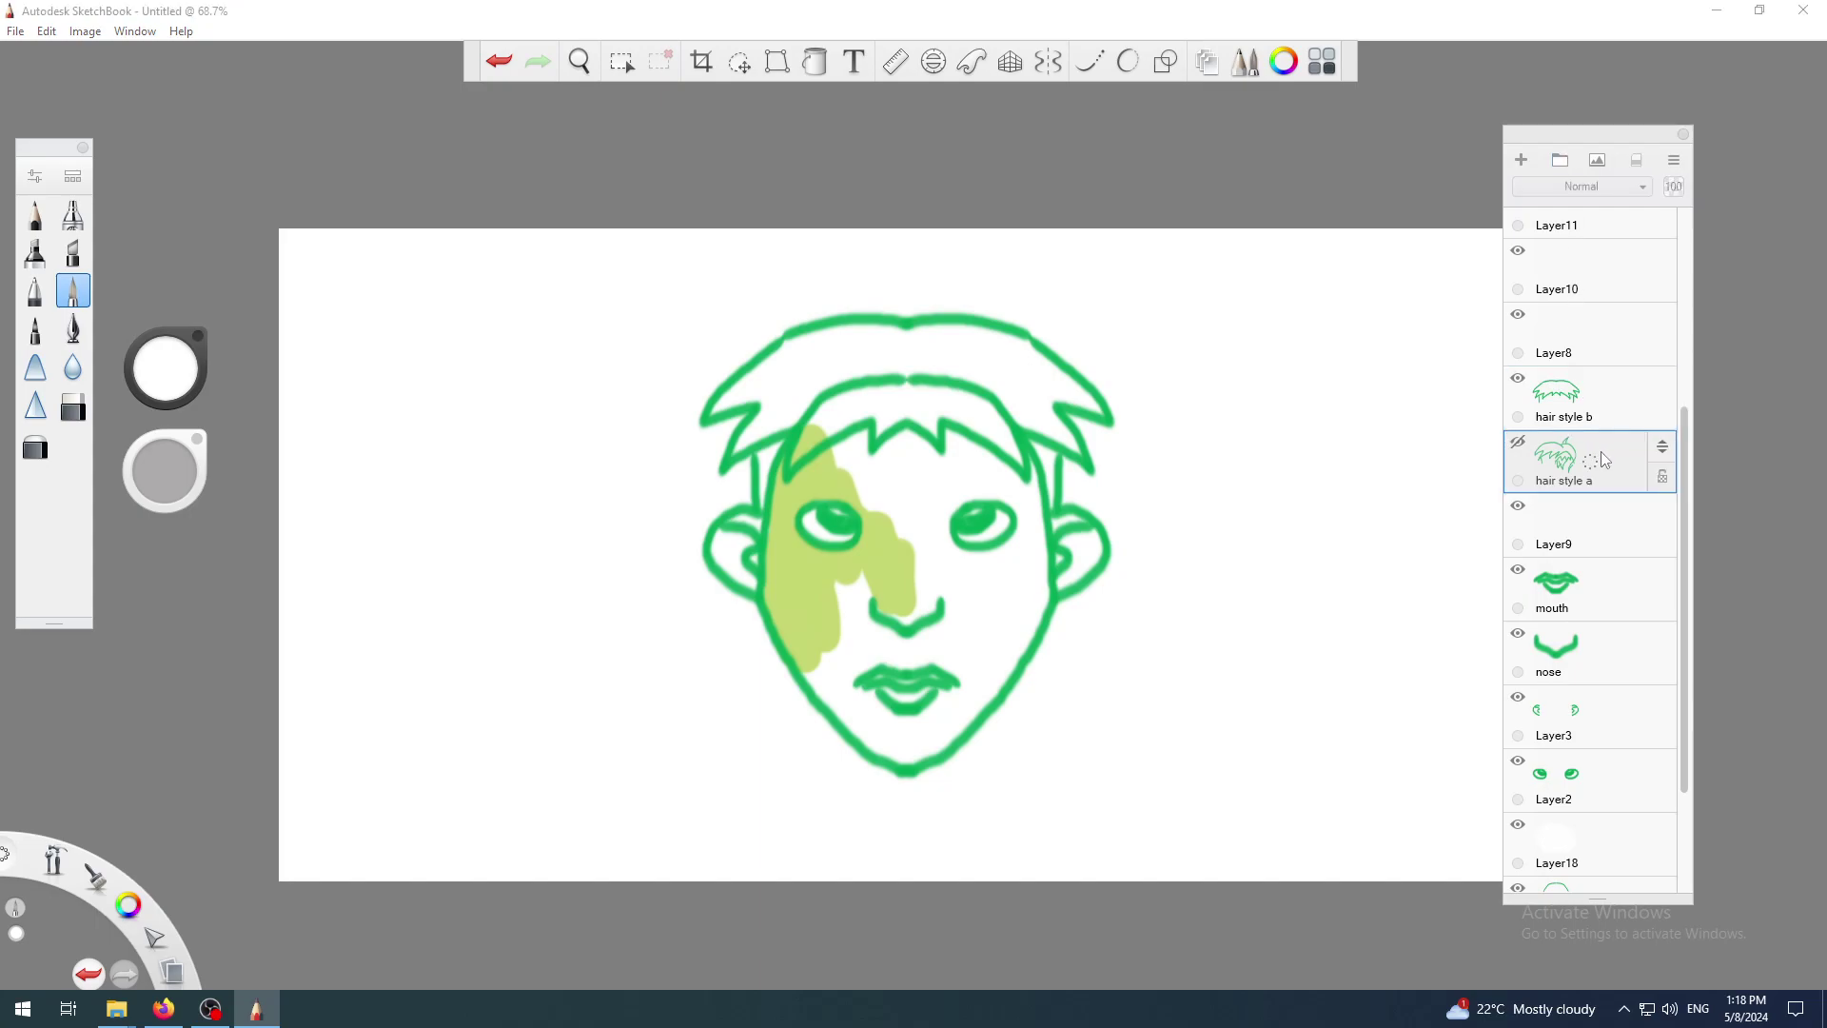
- Add a layer group above hair style b, hide the hair, and rename the group 'hair styles'
click(1560, 160)
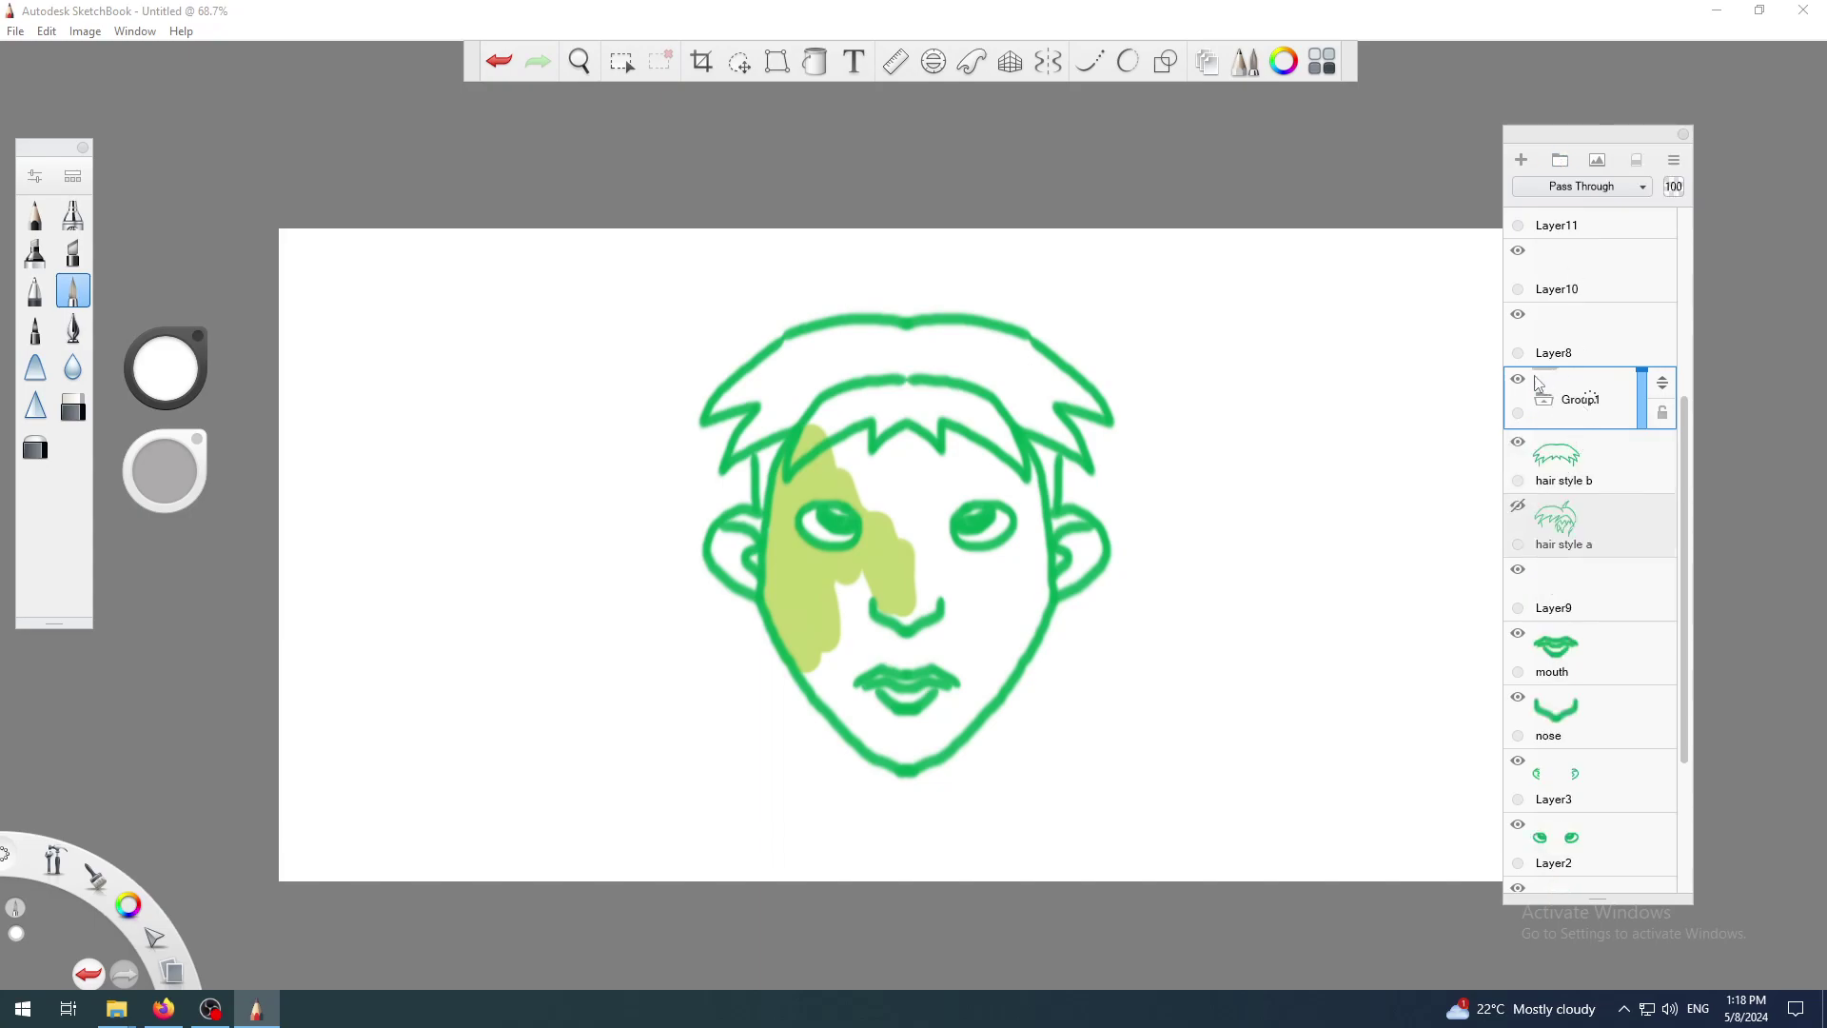
click(1543, 398)
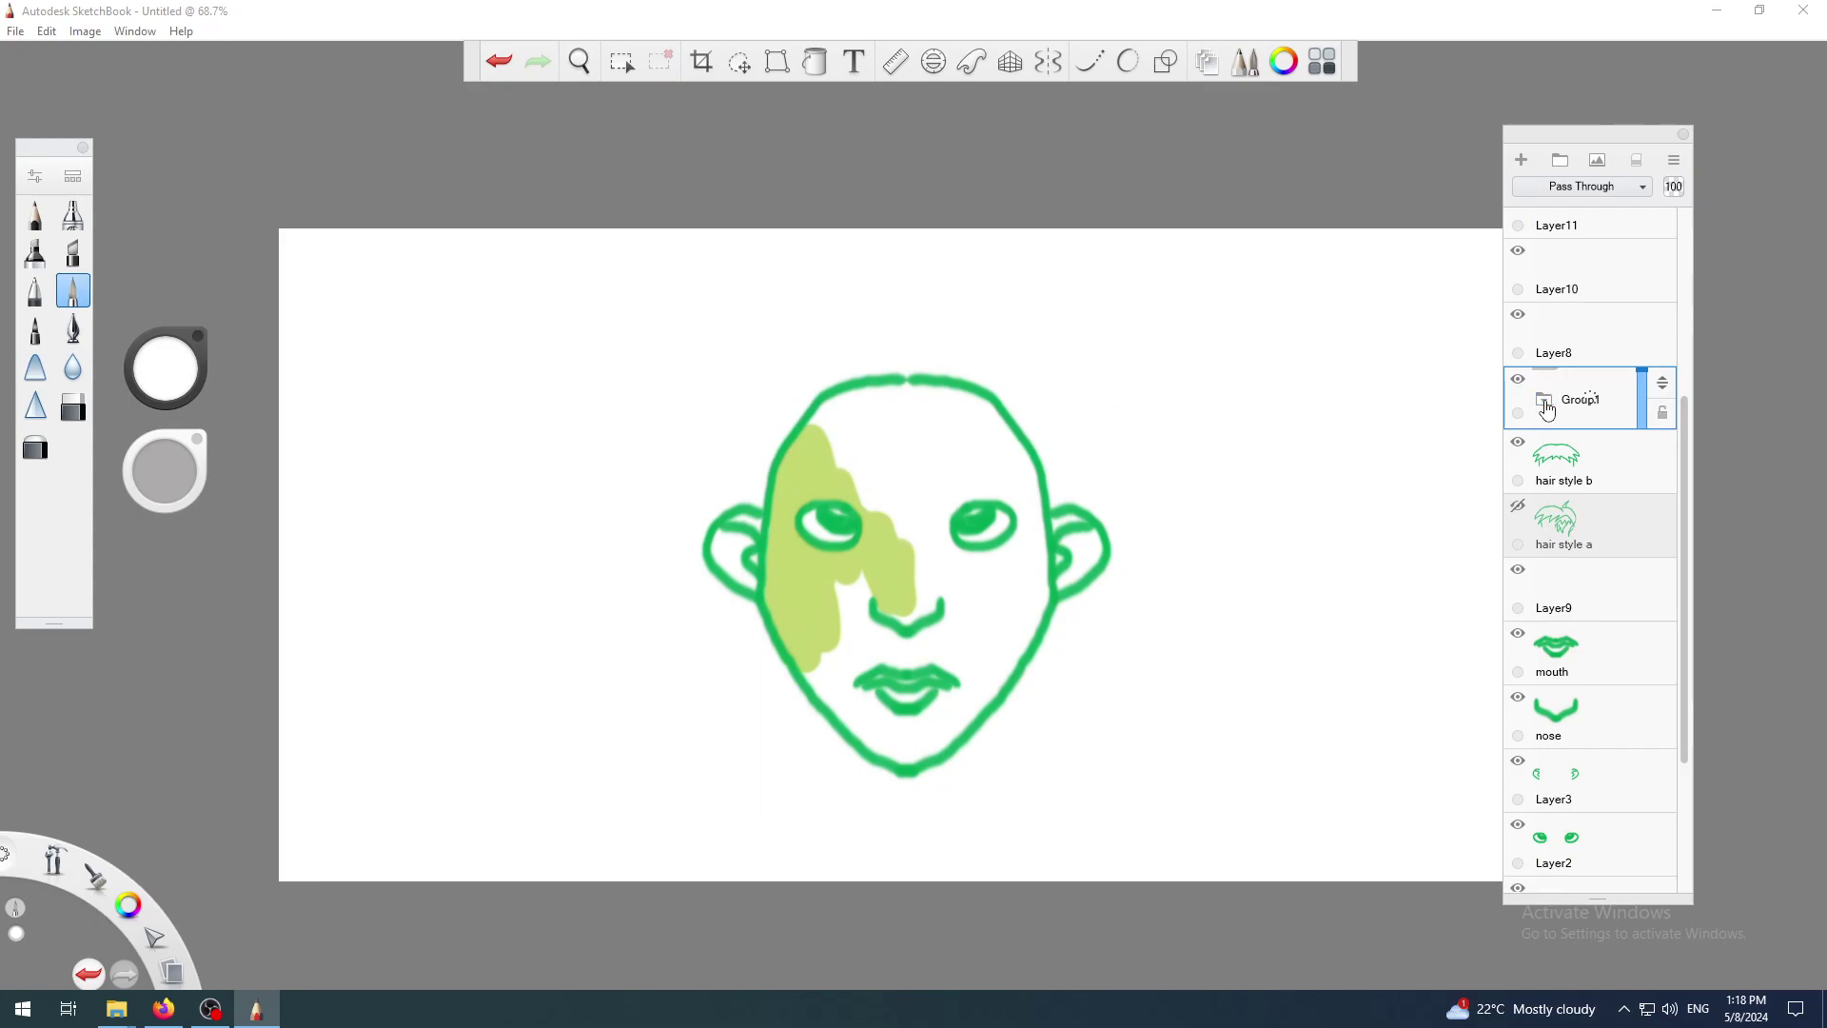
click(1593, 406)
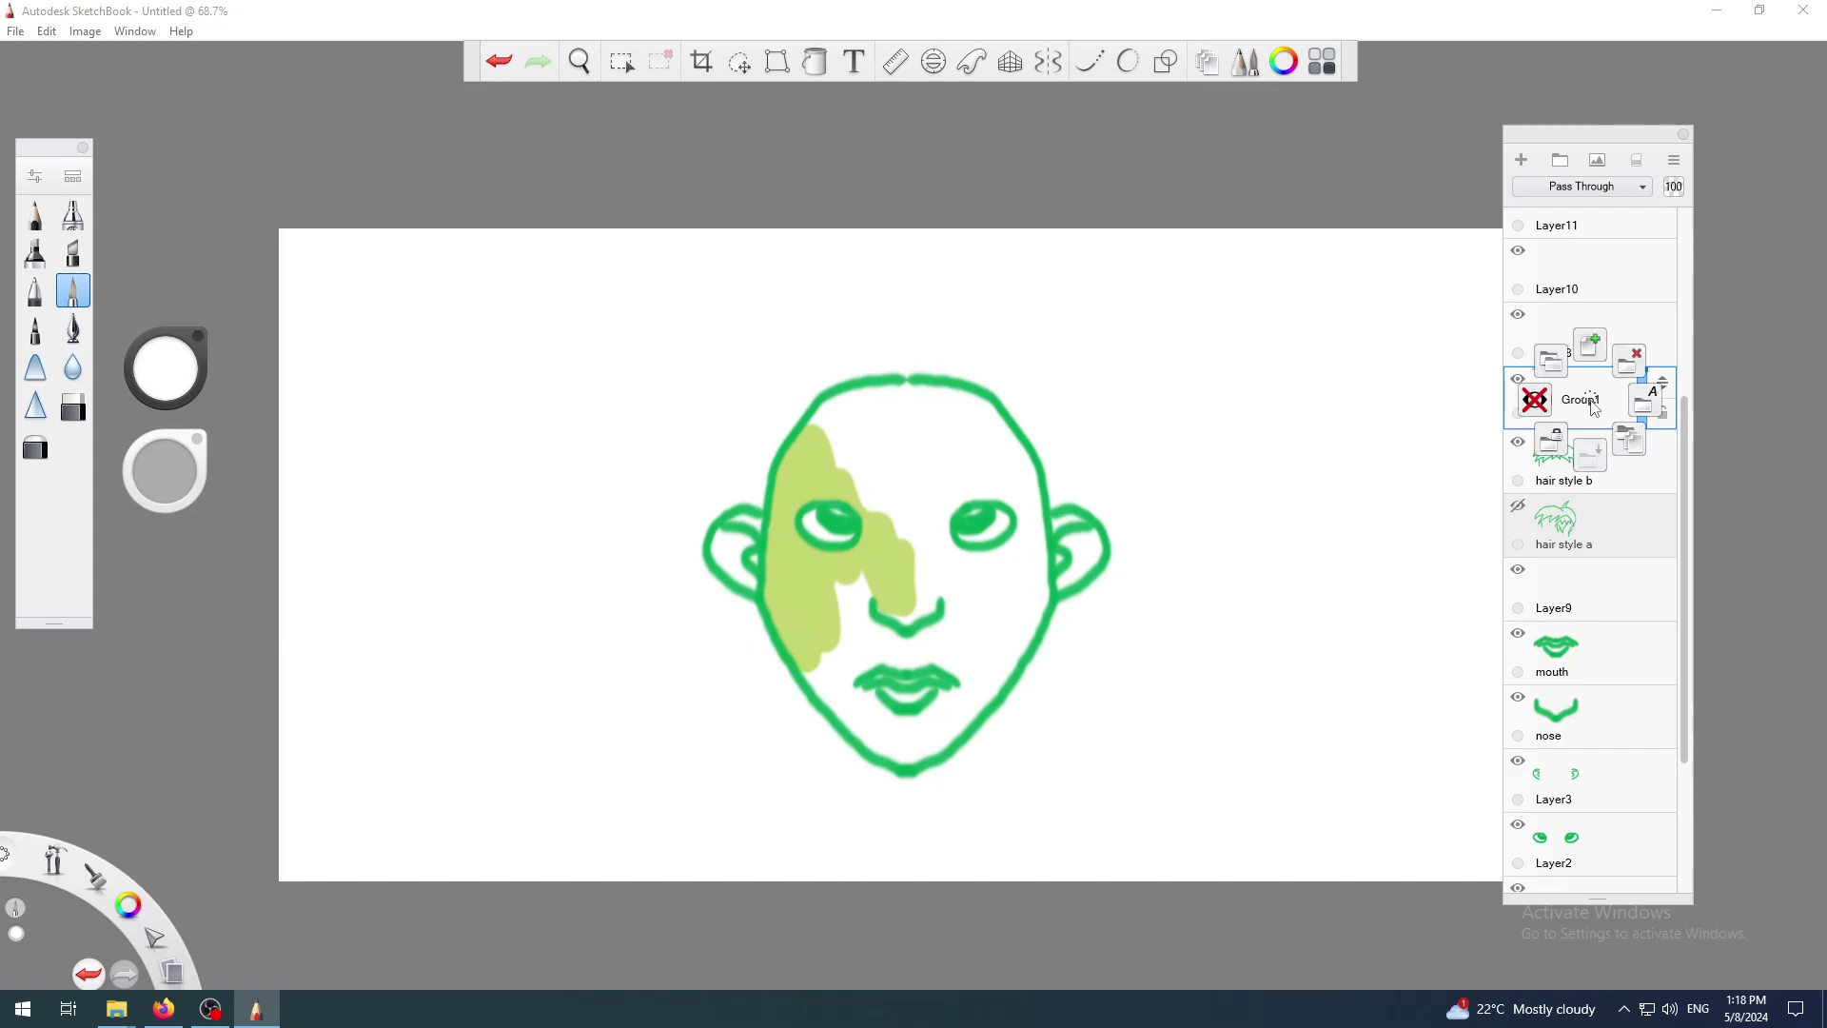
click(1651, 399)
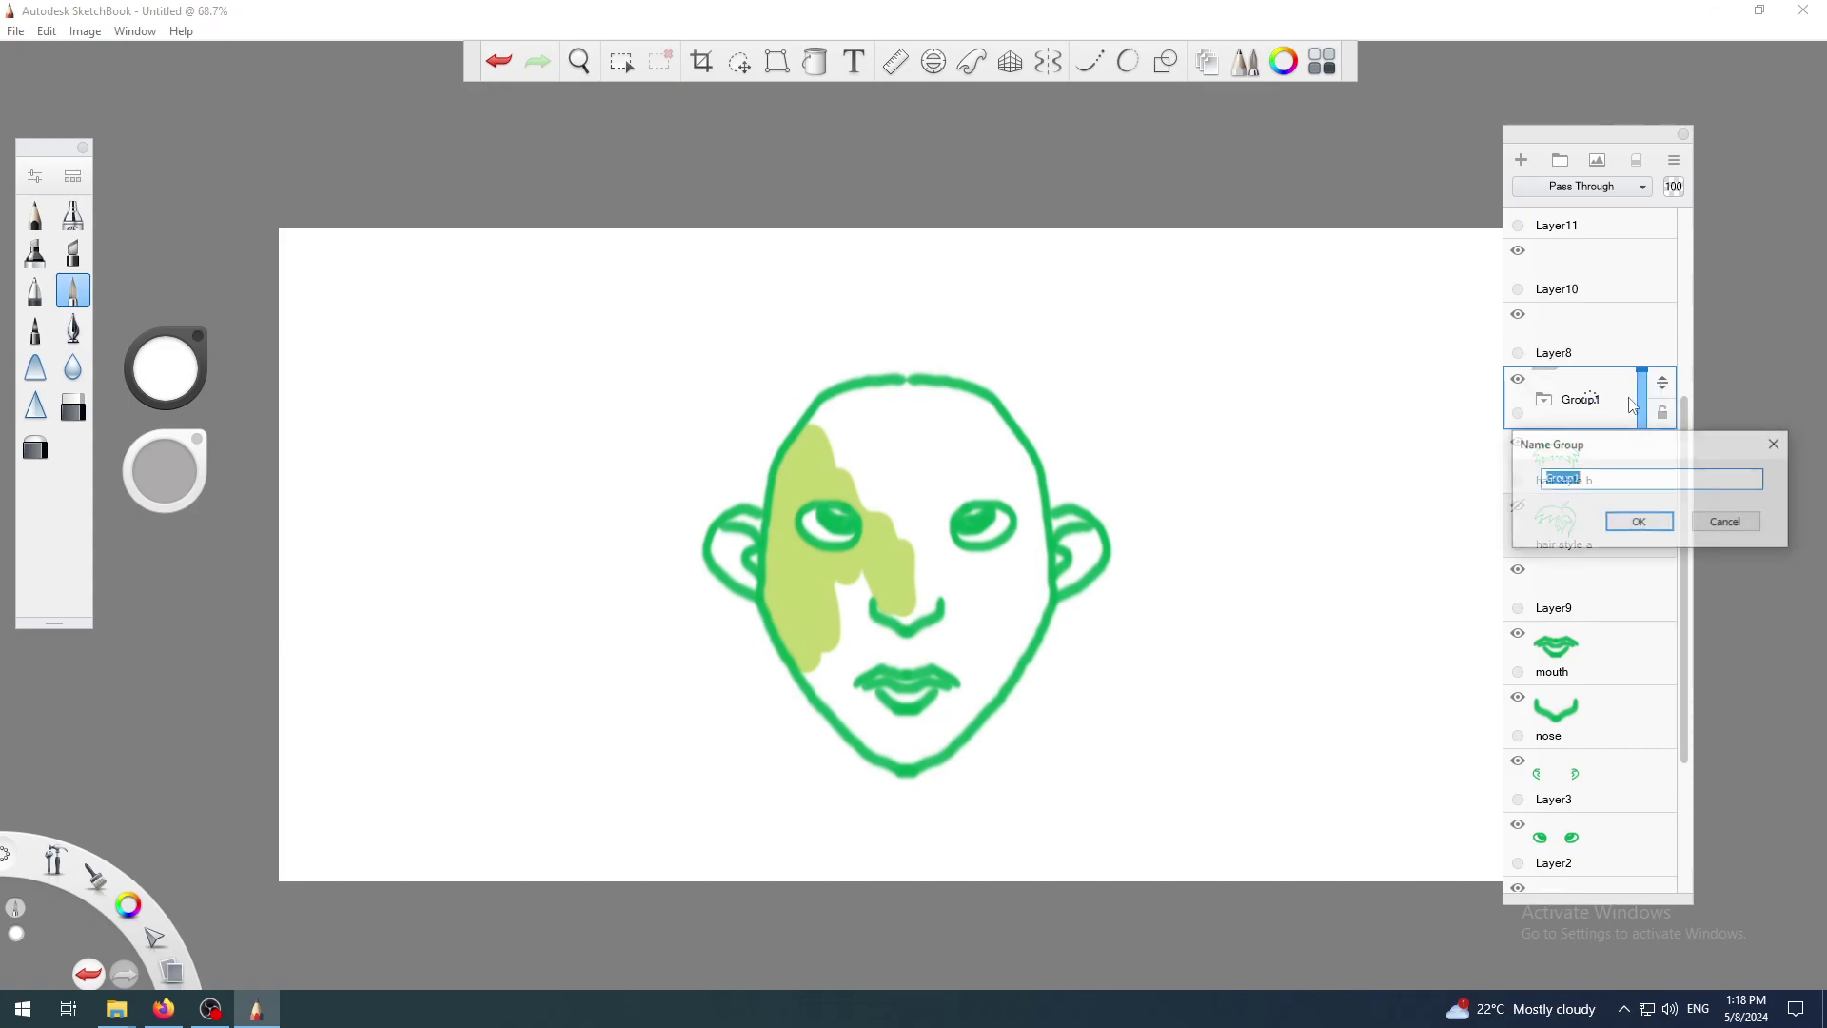
text(h)
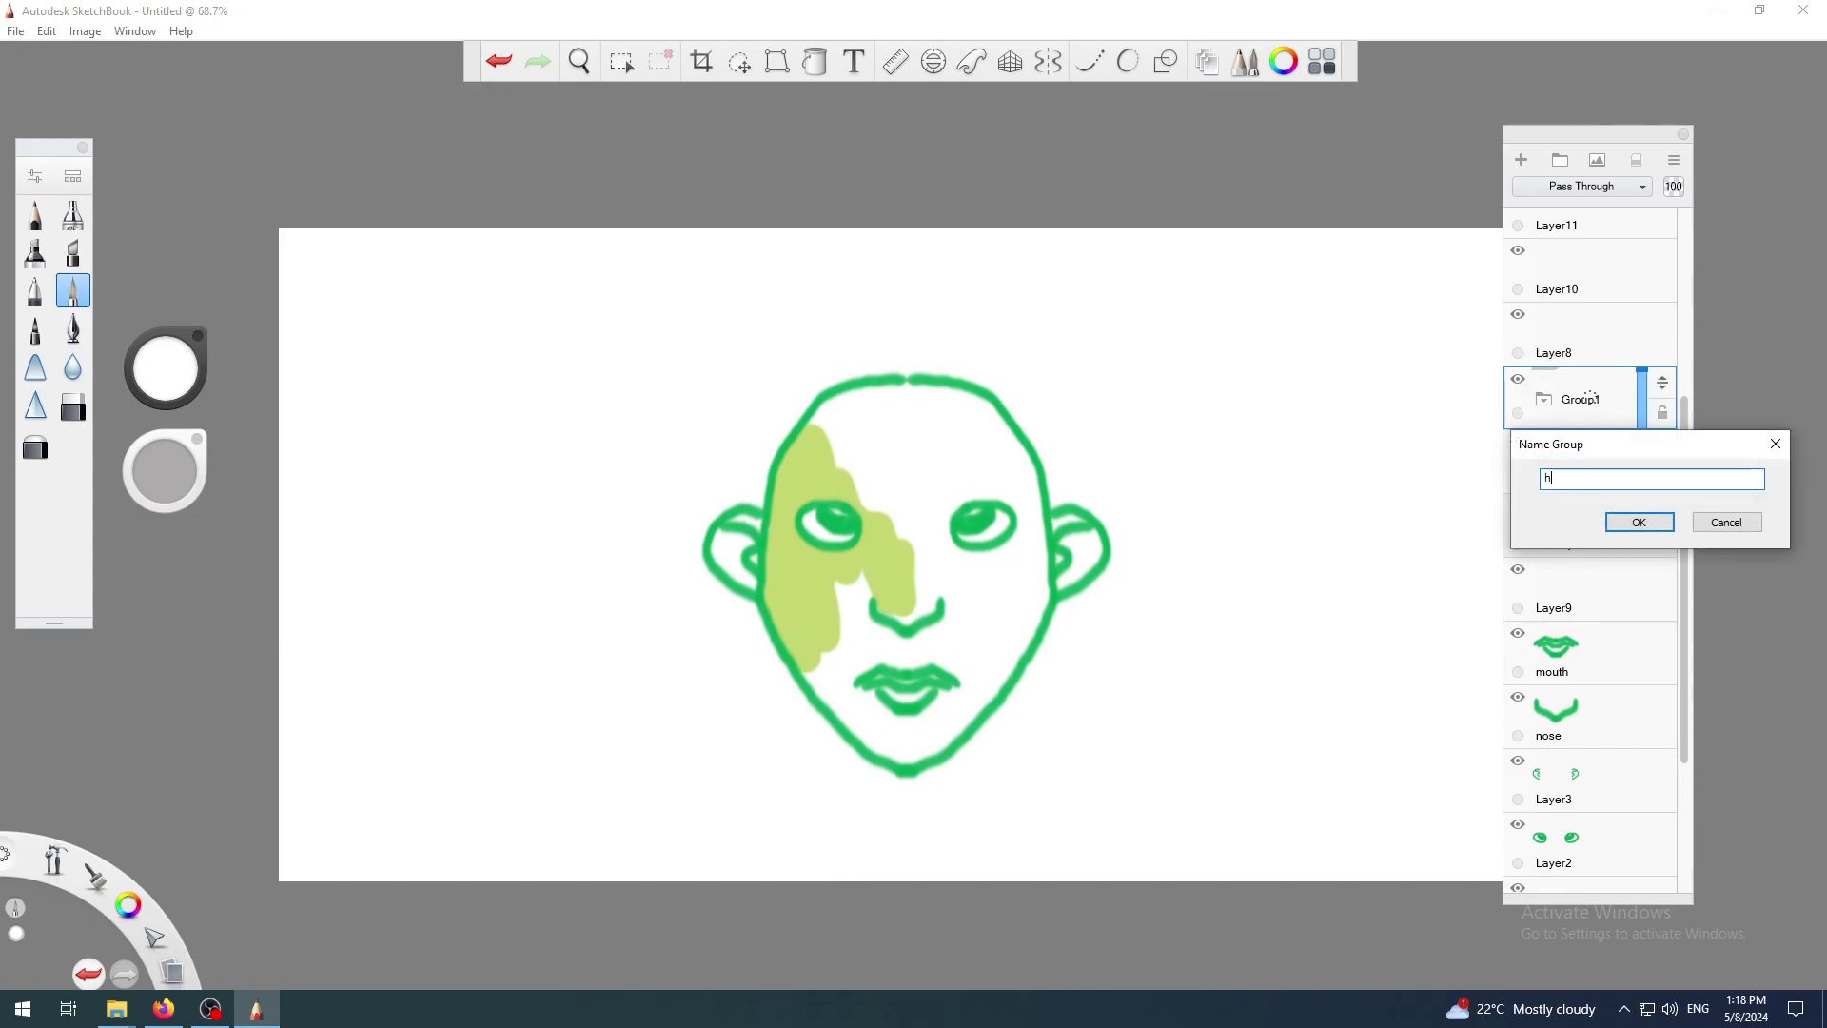
text(air styles)
click(1639, 522)
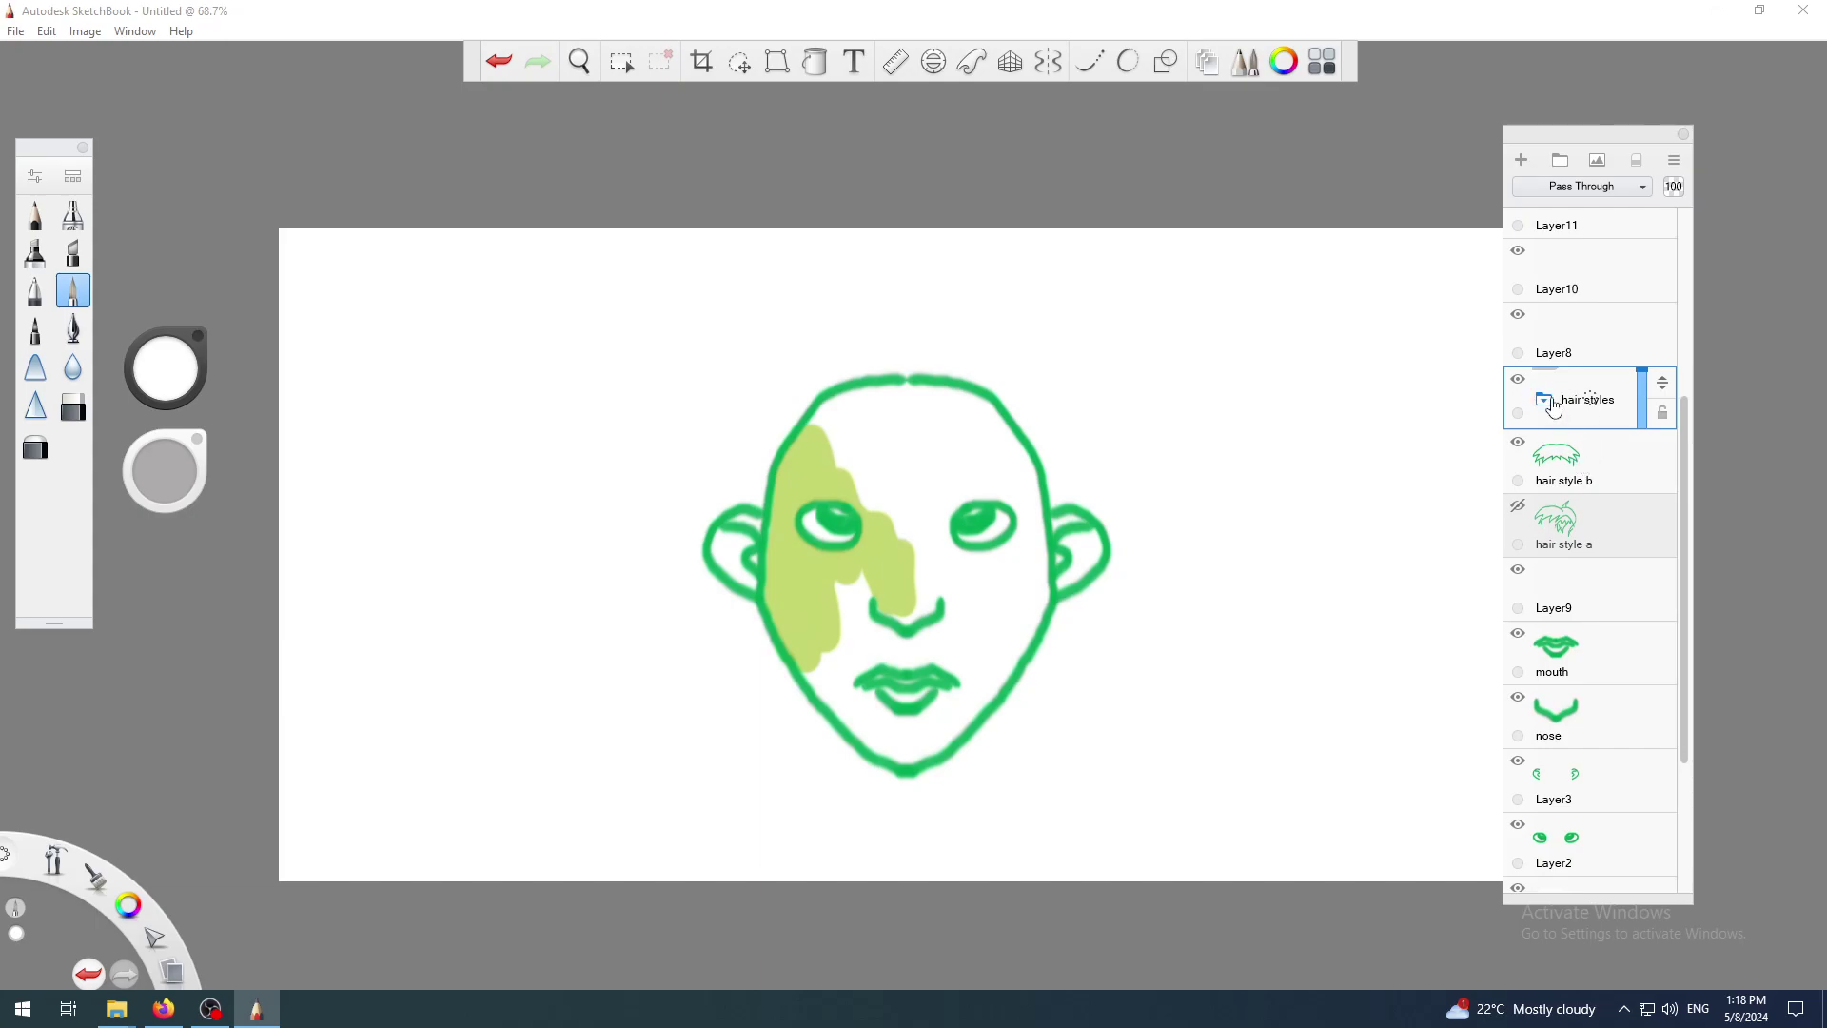
click(1571, 457)
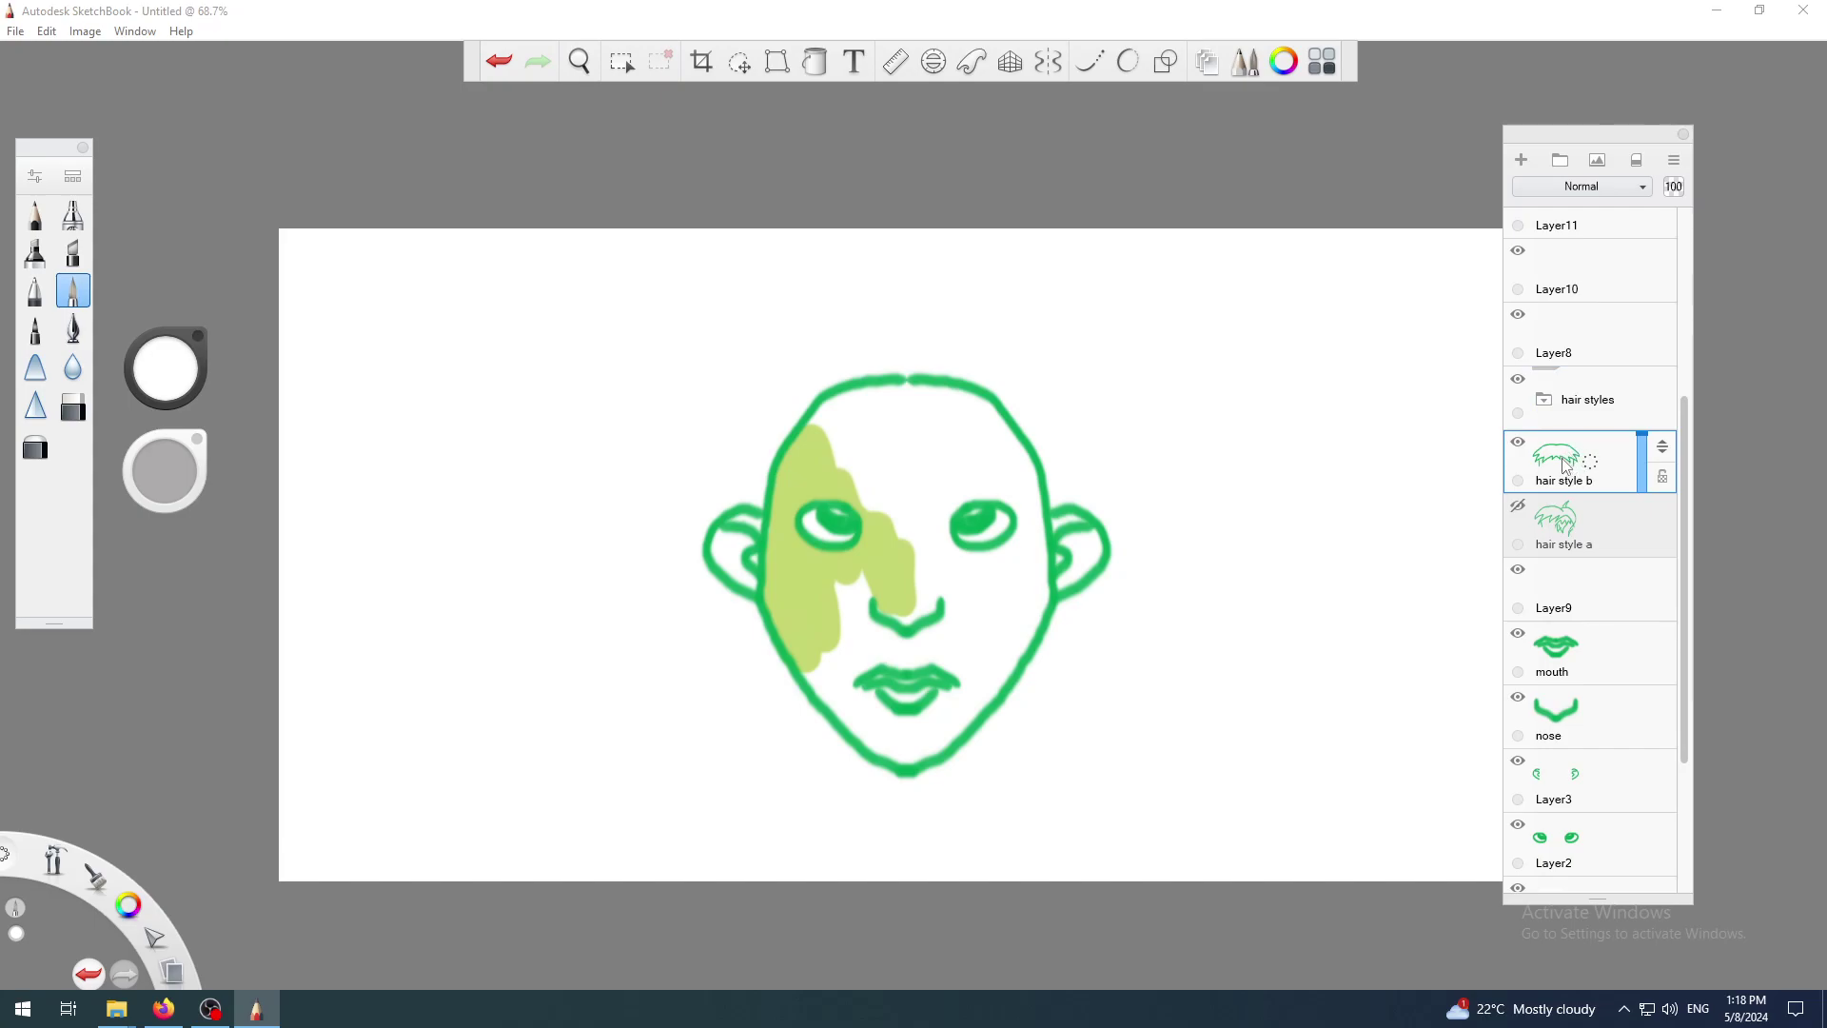
click(1549, 405)
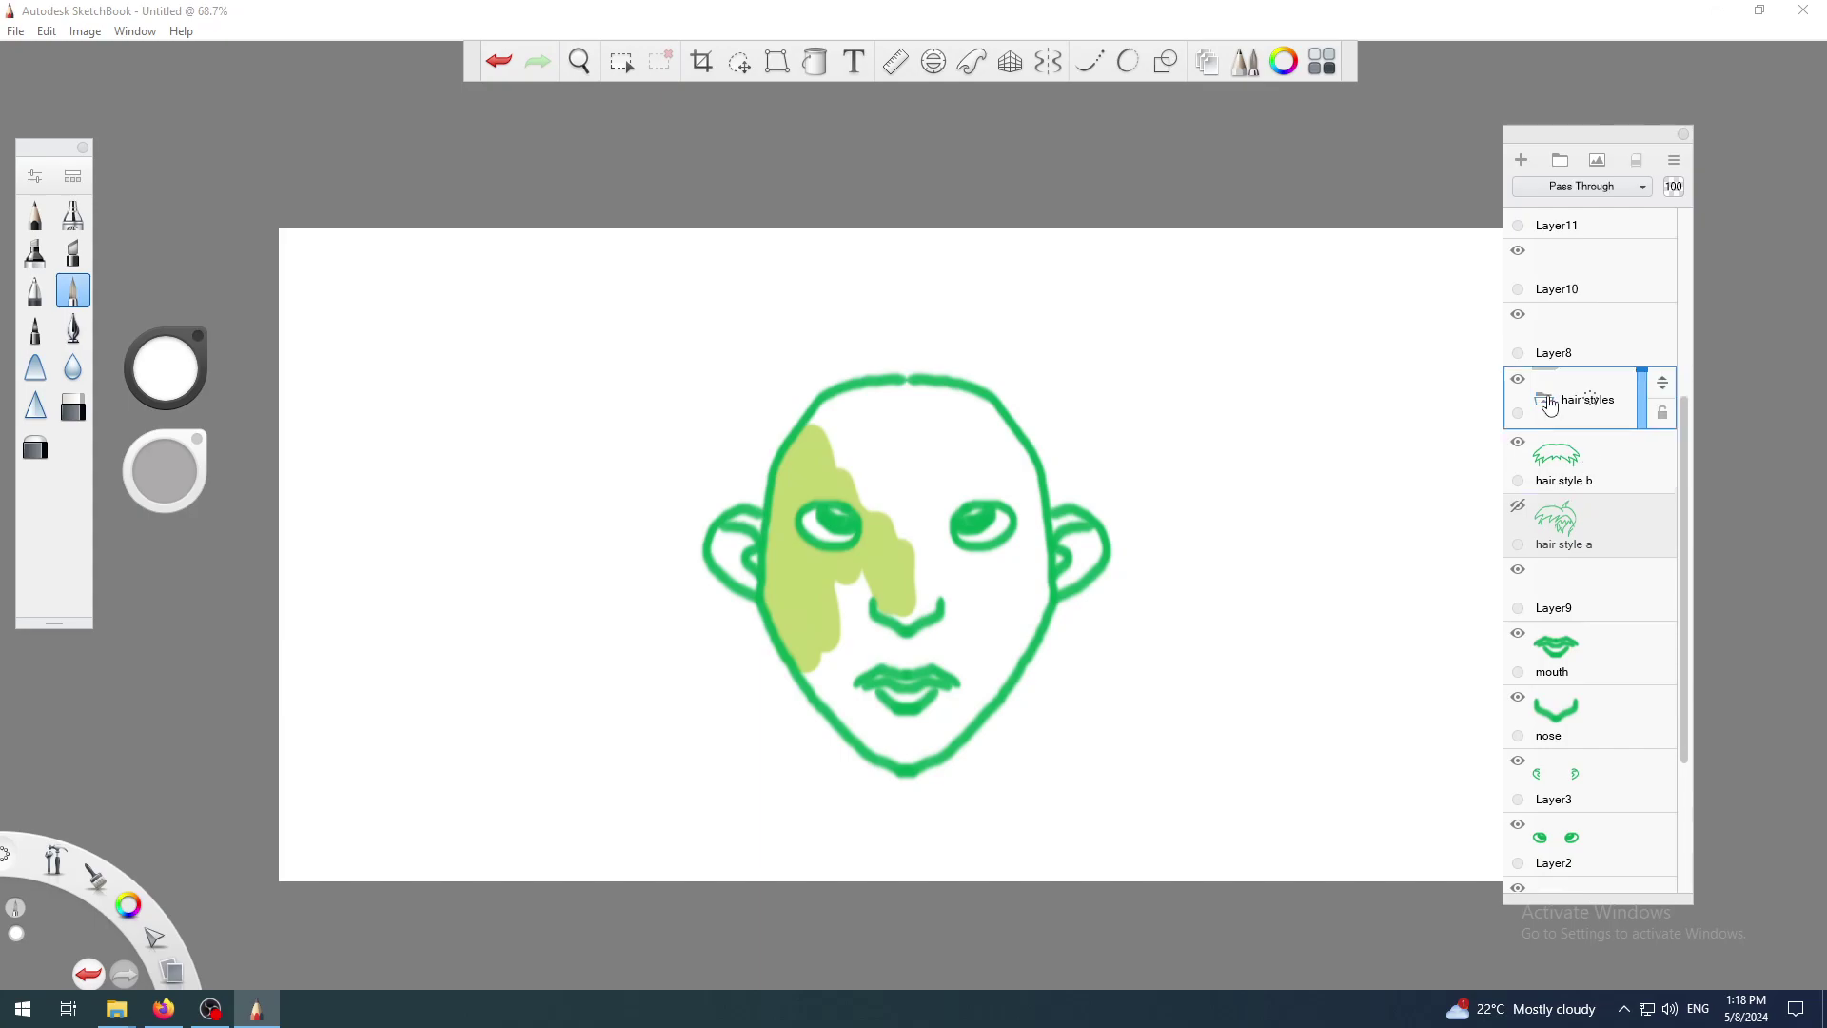
click(1547, 406)
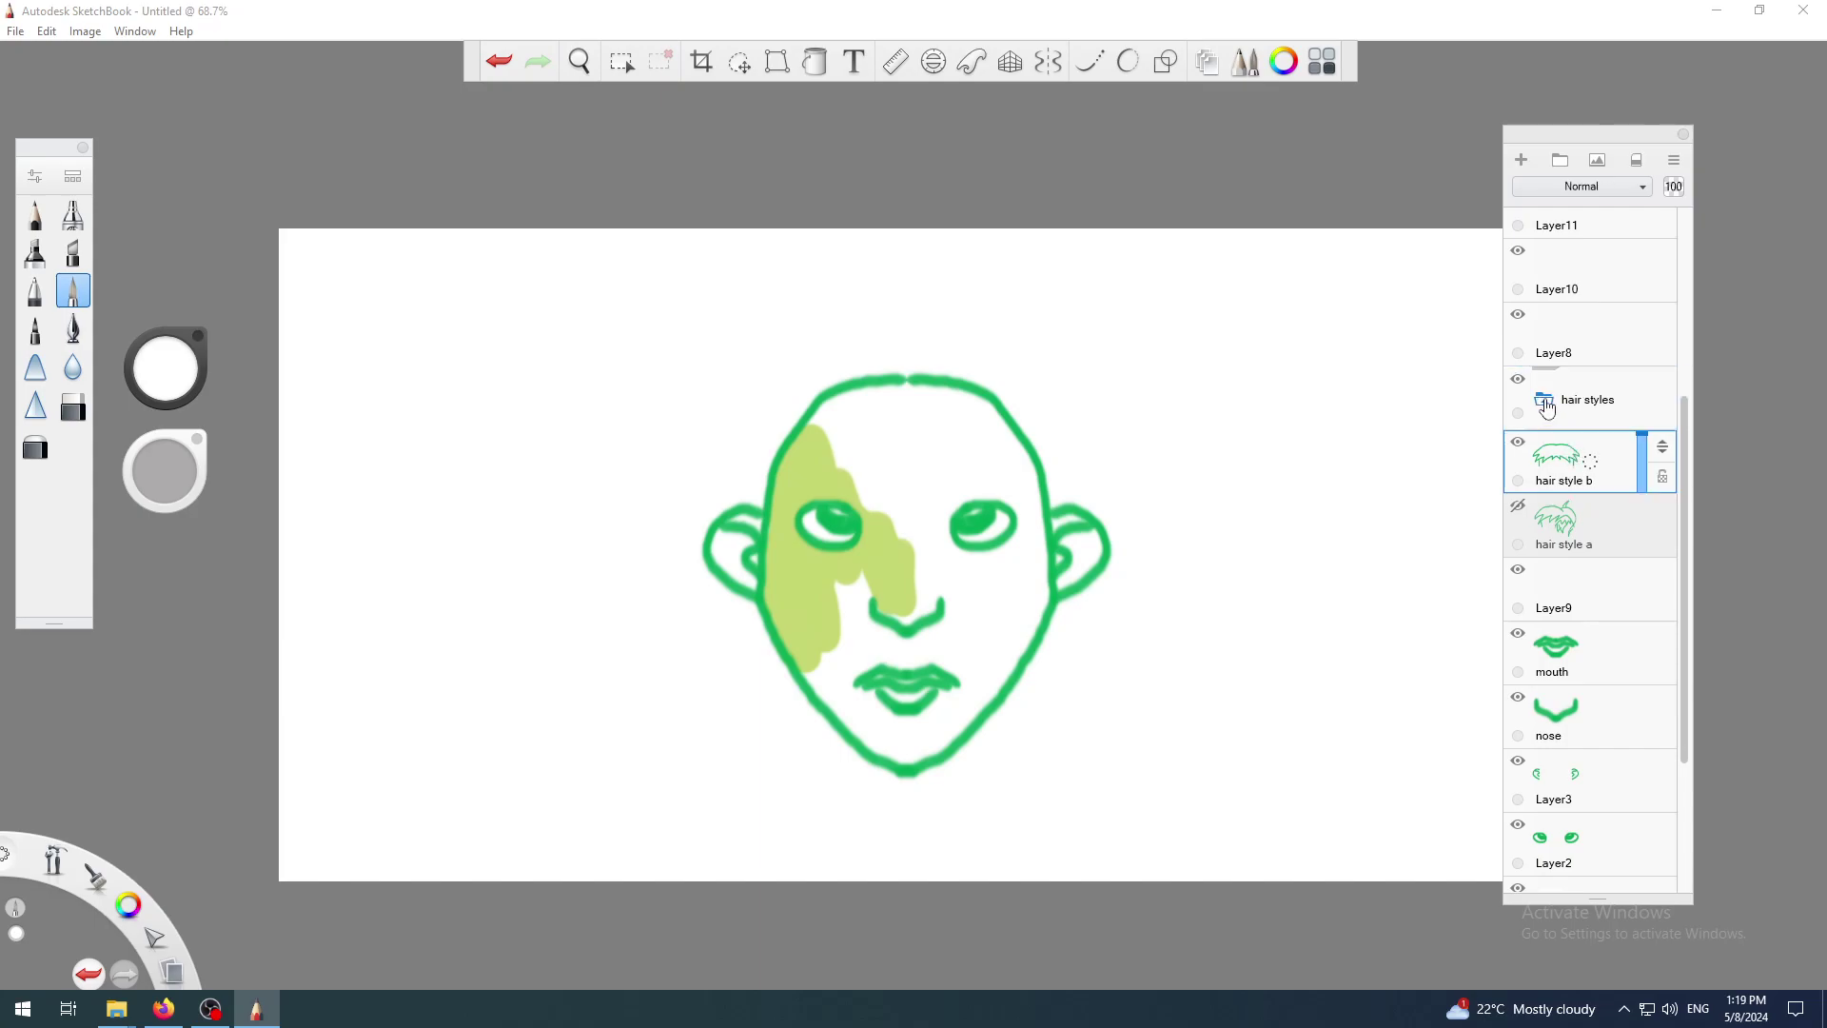
click(1547, 406)
click(1557, 464)
click(1547, 407)
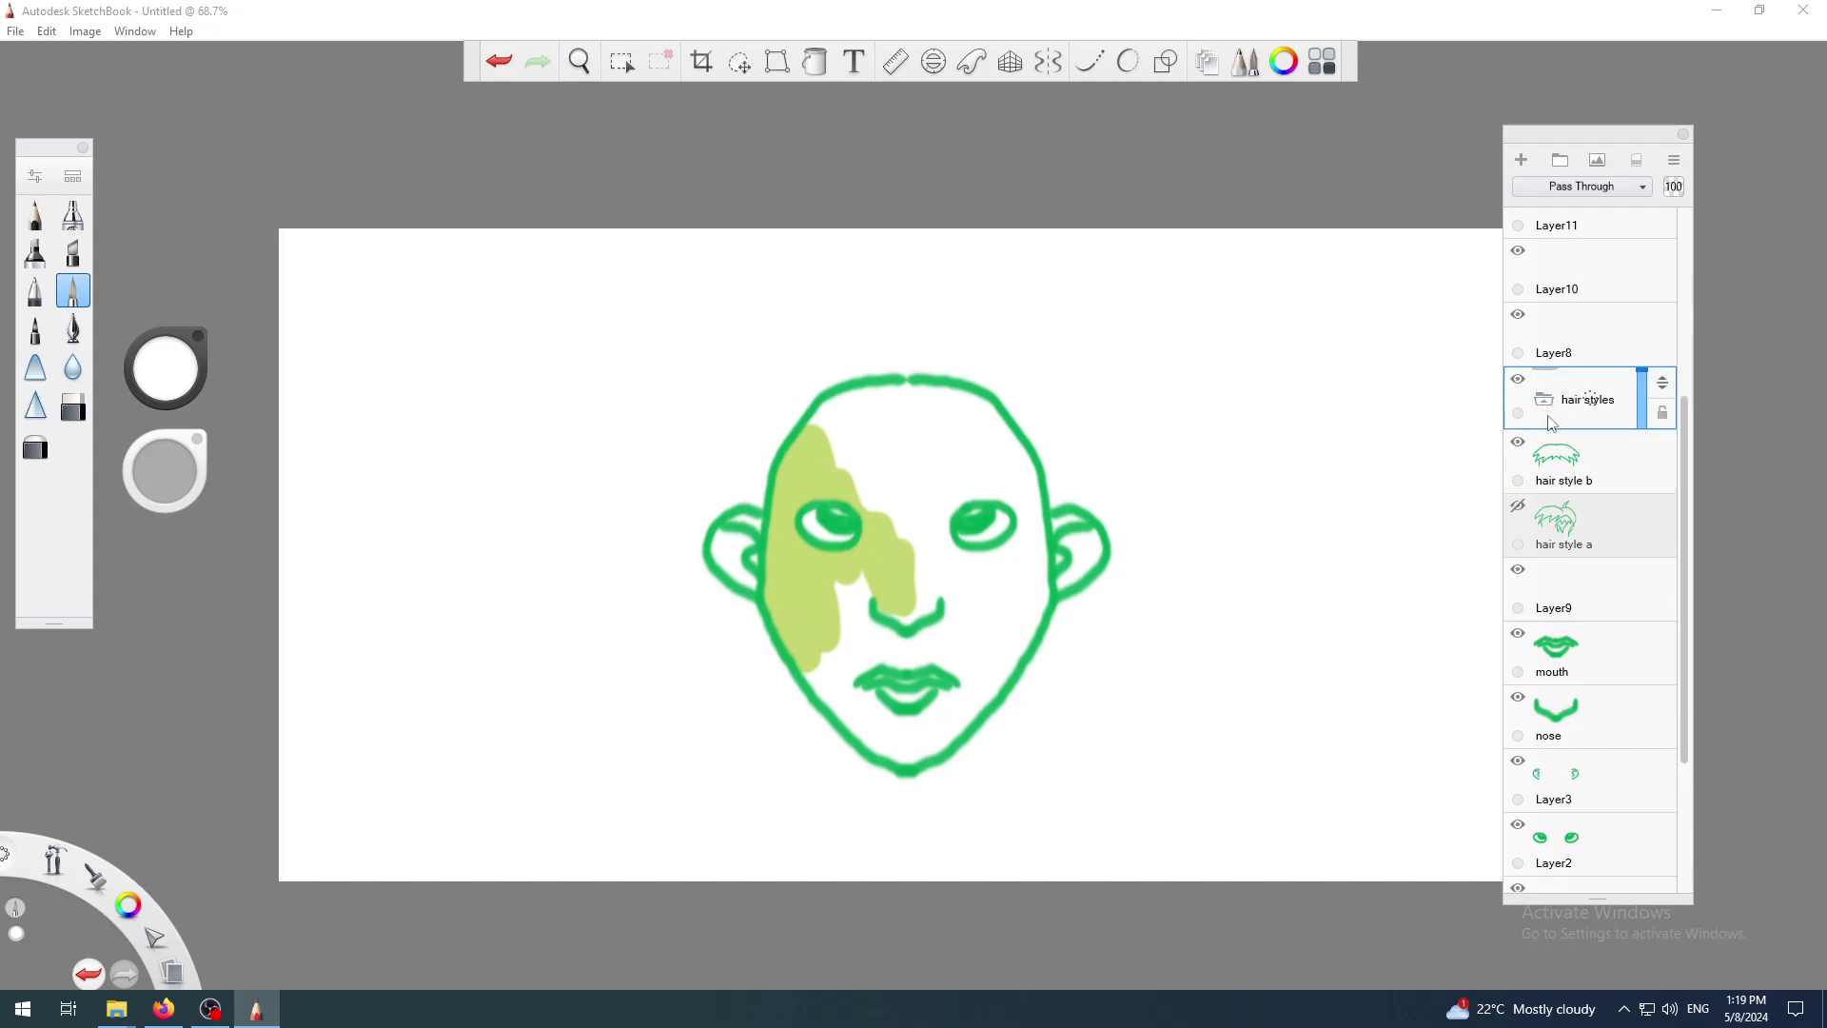
click(1557, 465)
click(1548, 404)
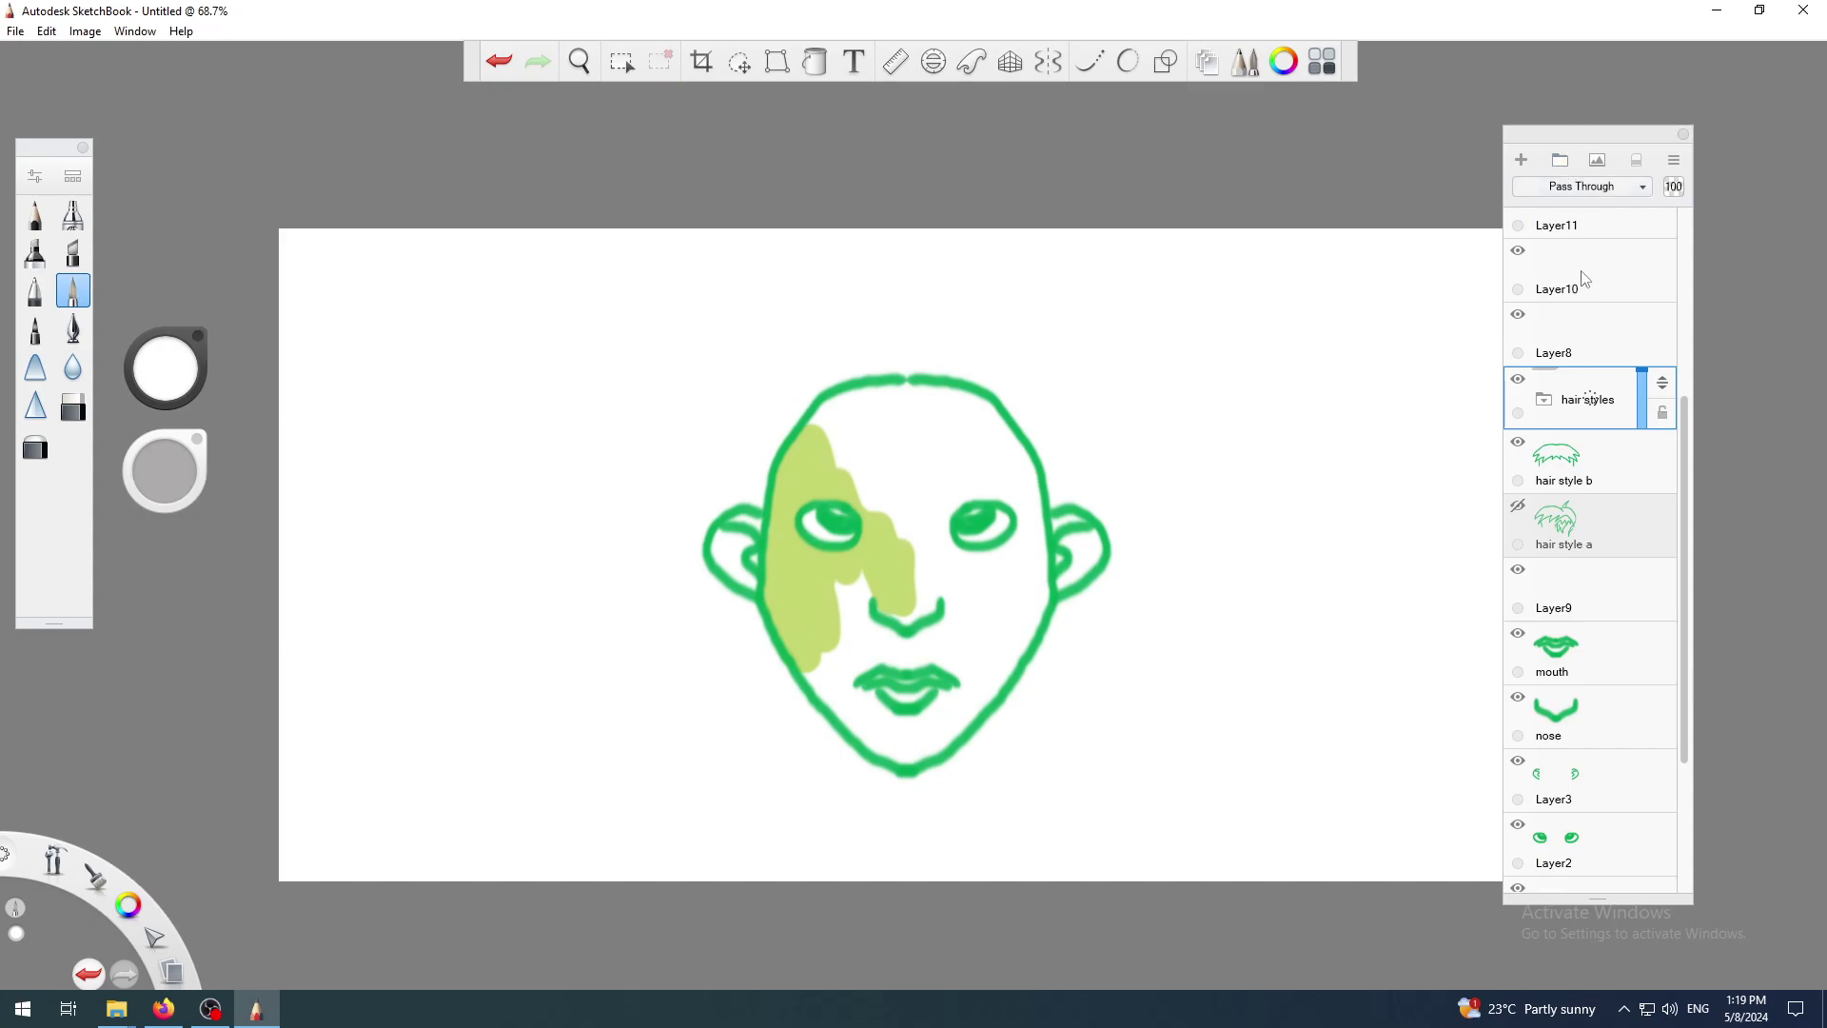
click(1588, 460)
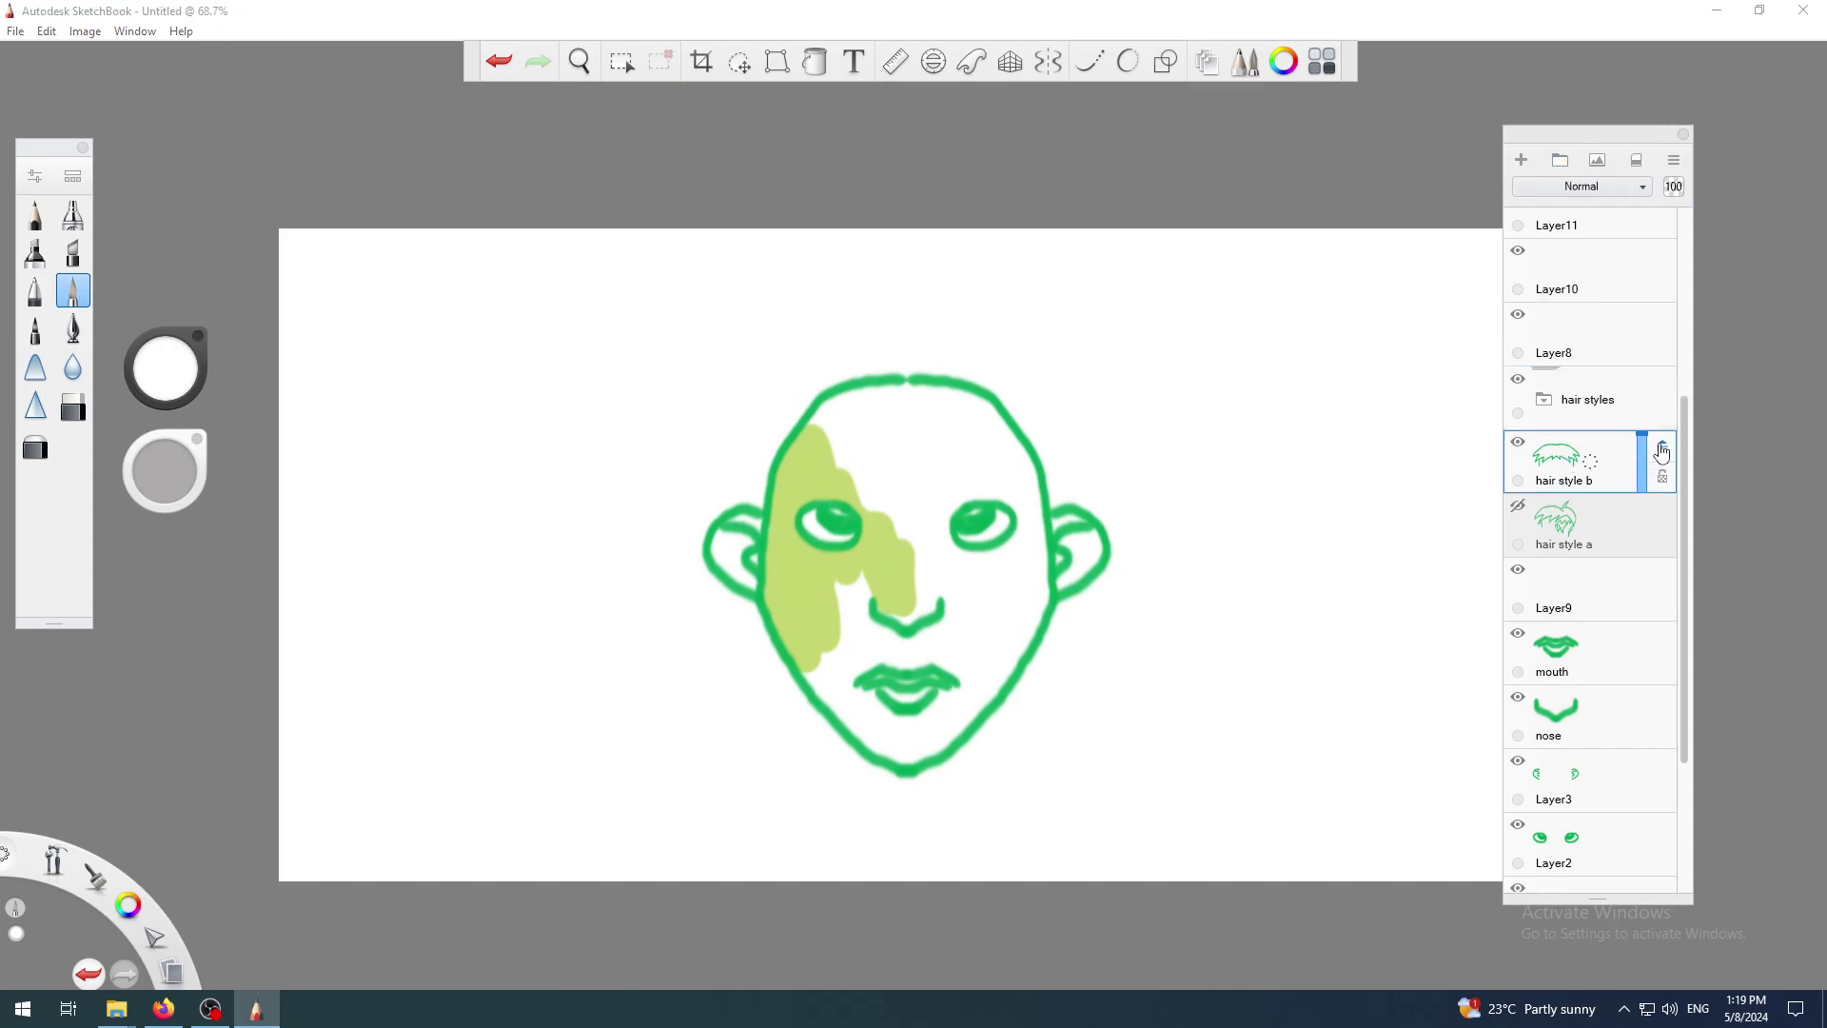
- Undo two layer changes so hair style b reappears directly below the hair styles group
drag(1664, 451, 1646, 429)
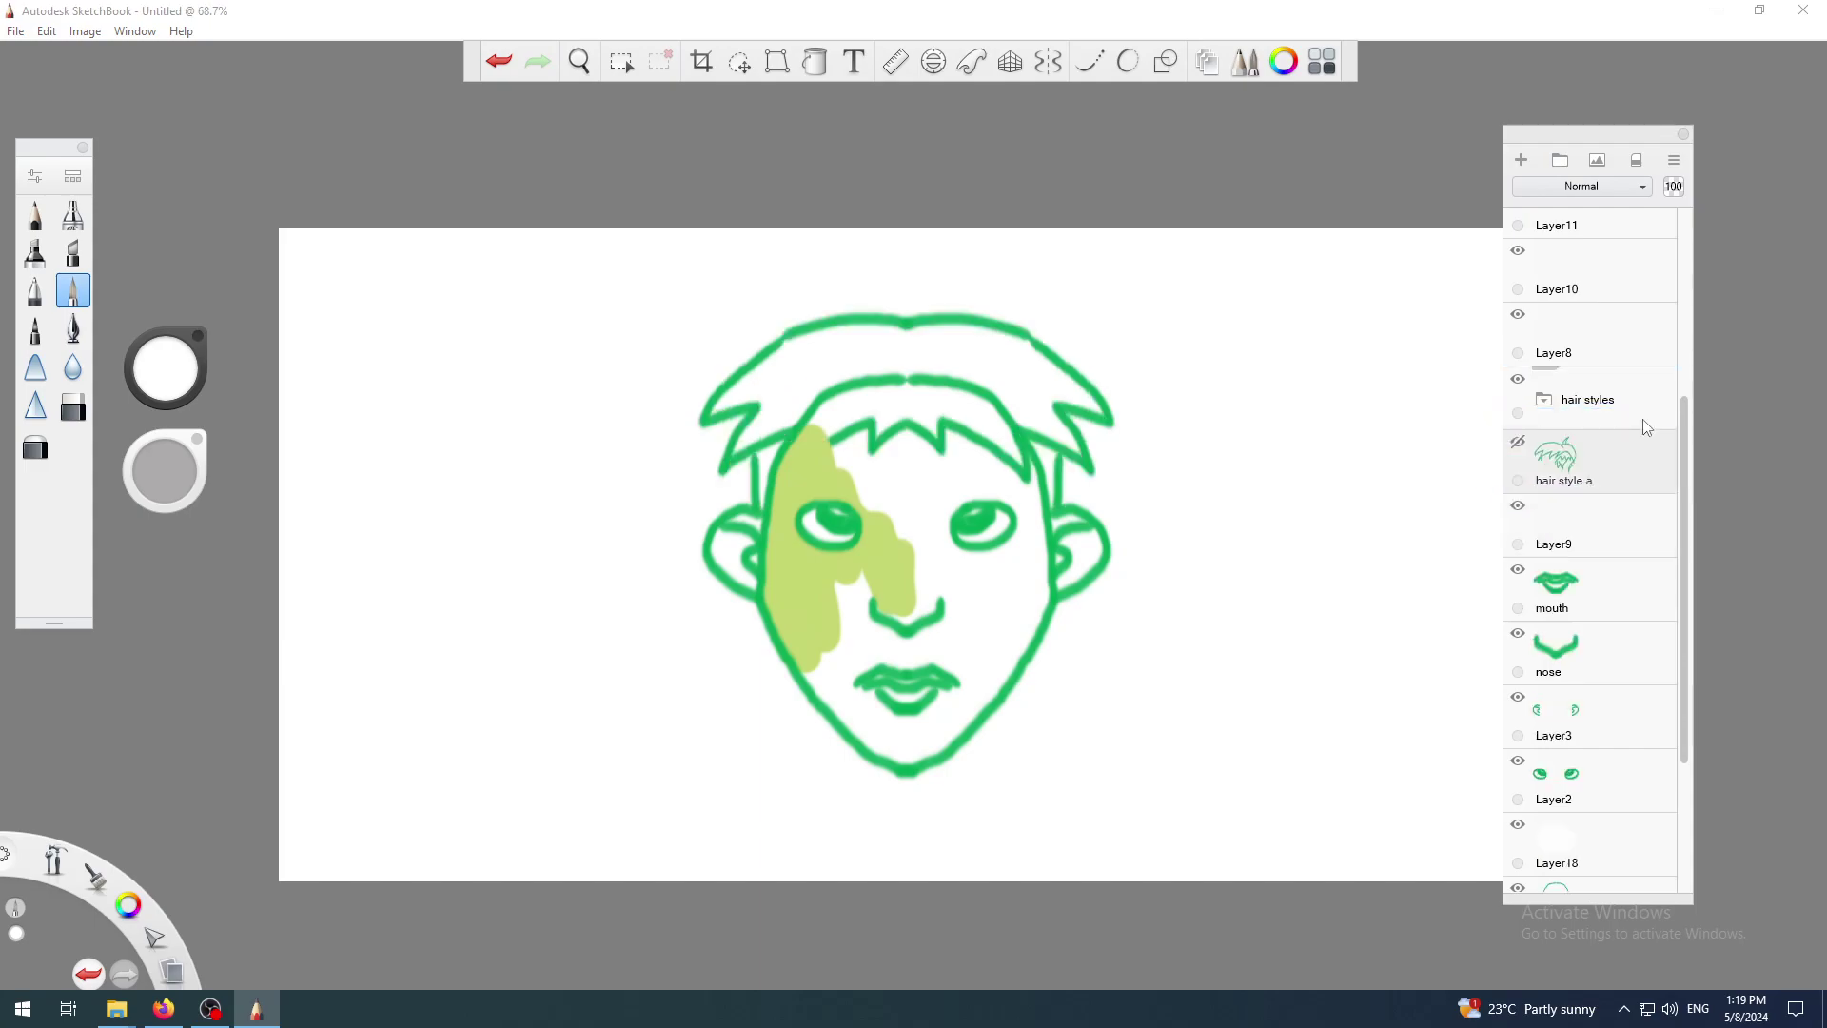
click(1552, 408)
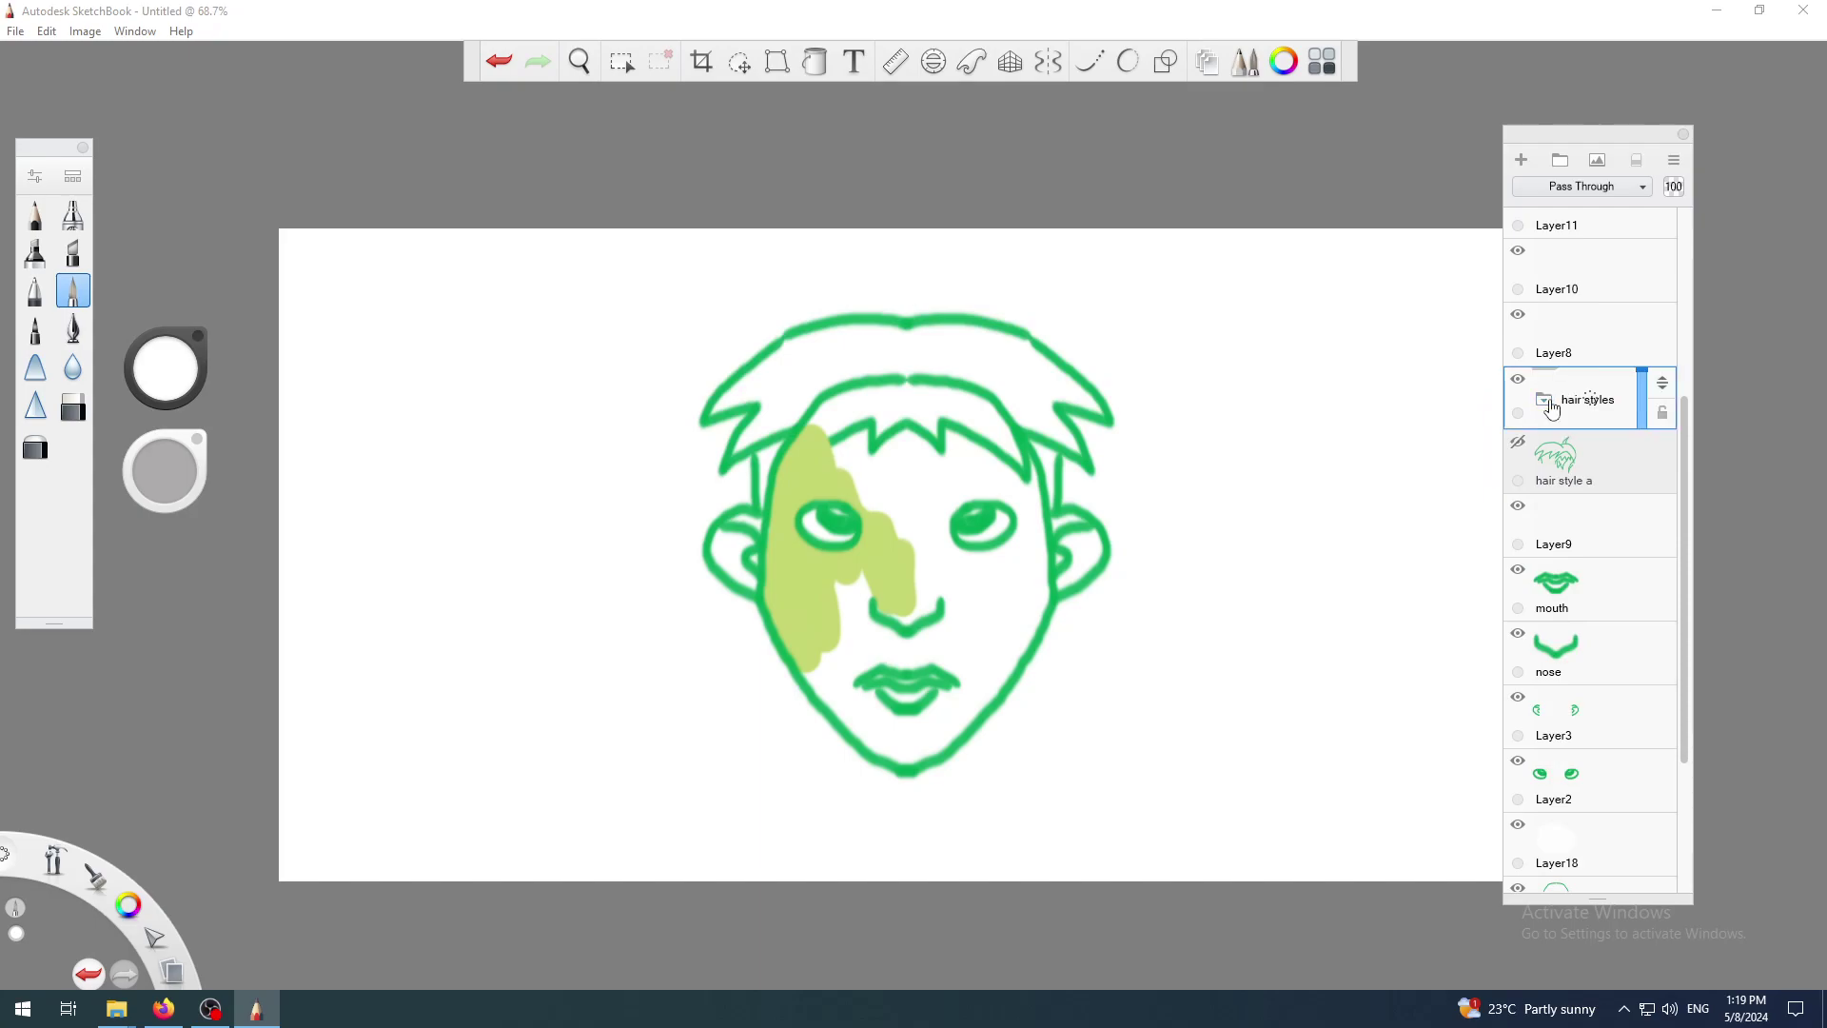
click(493, 69)
click(497, 63)
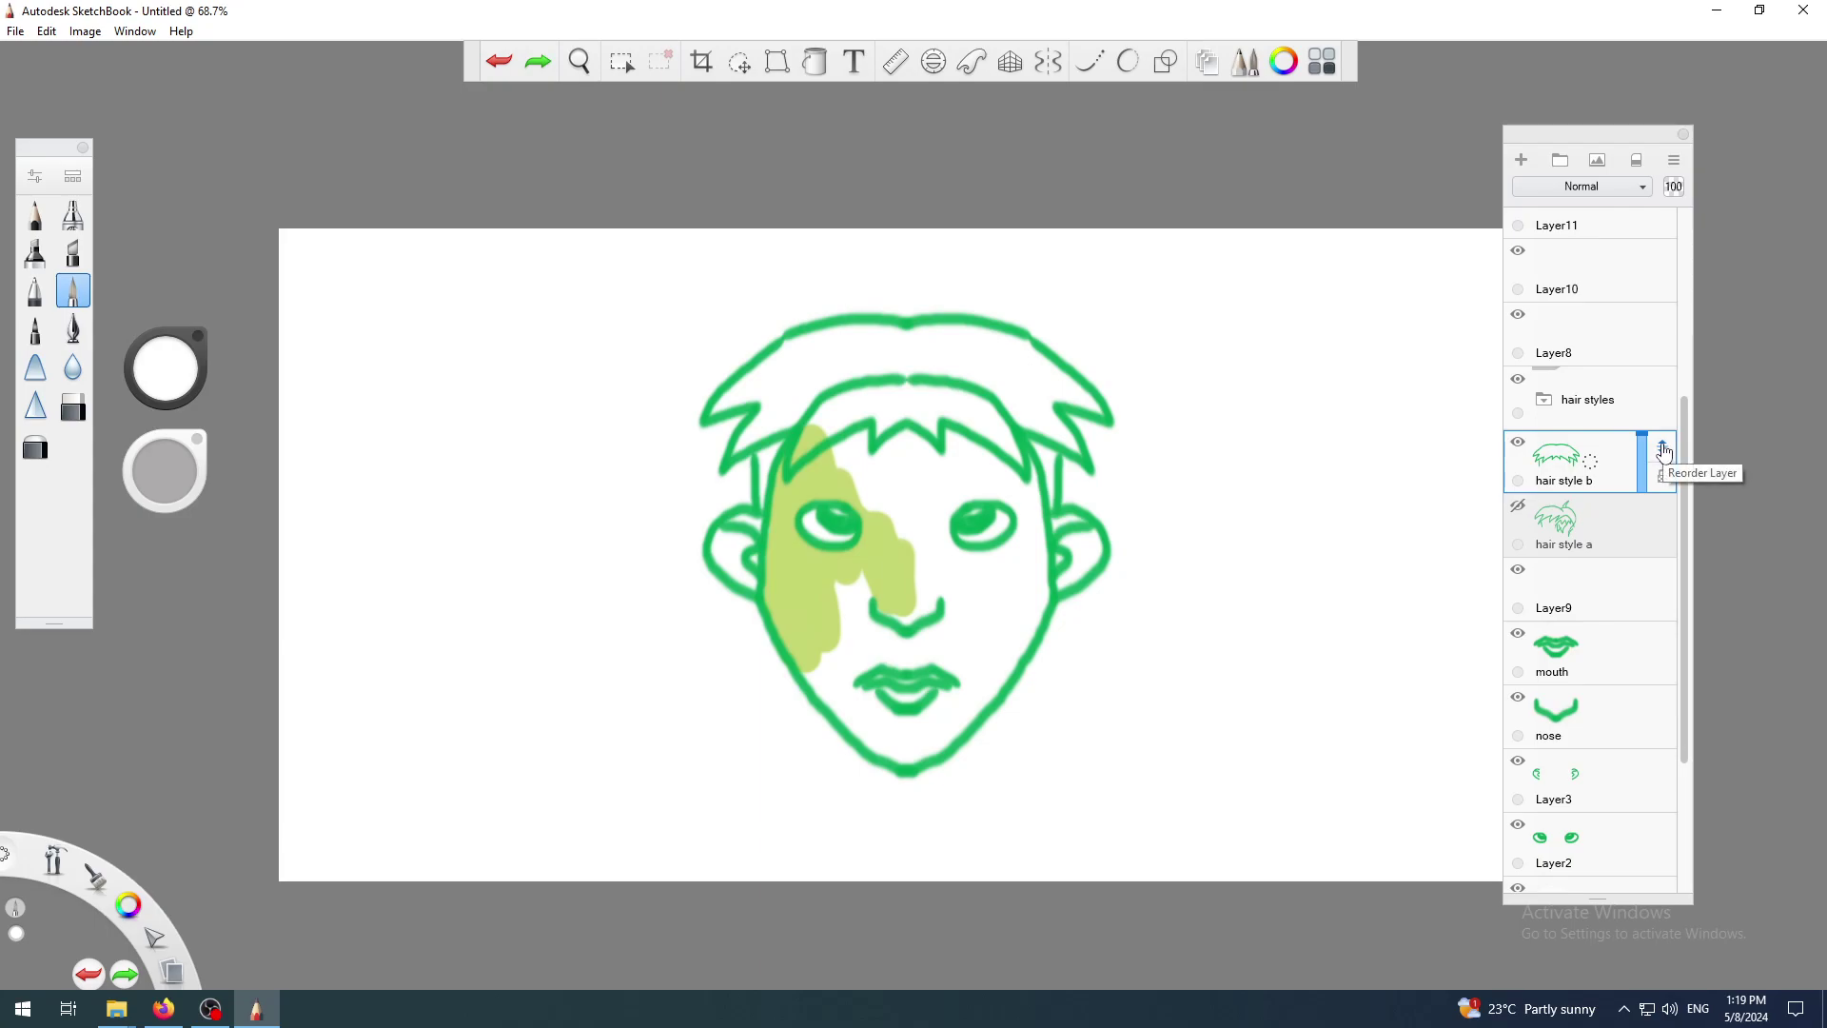
- Drag the hair style b layer into the hair styles group and expand the group
drag(1663, 452, 1614, 460)
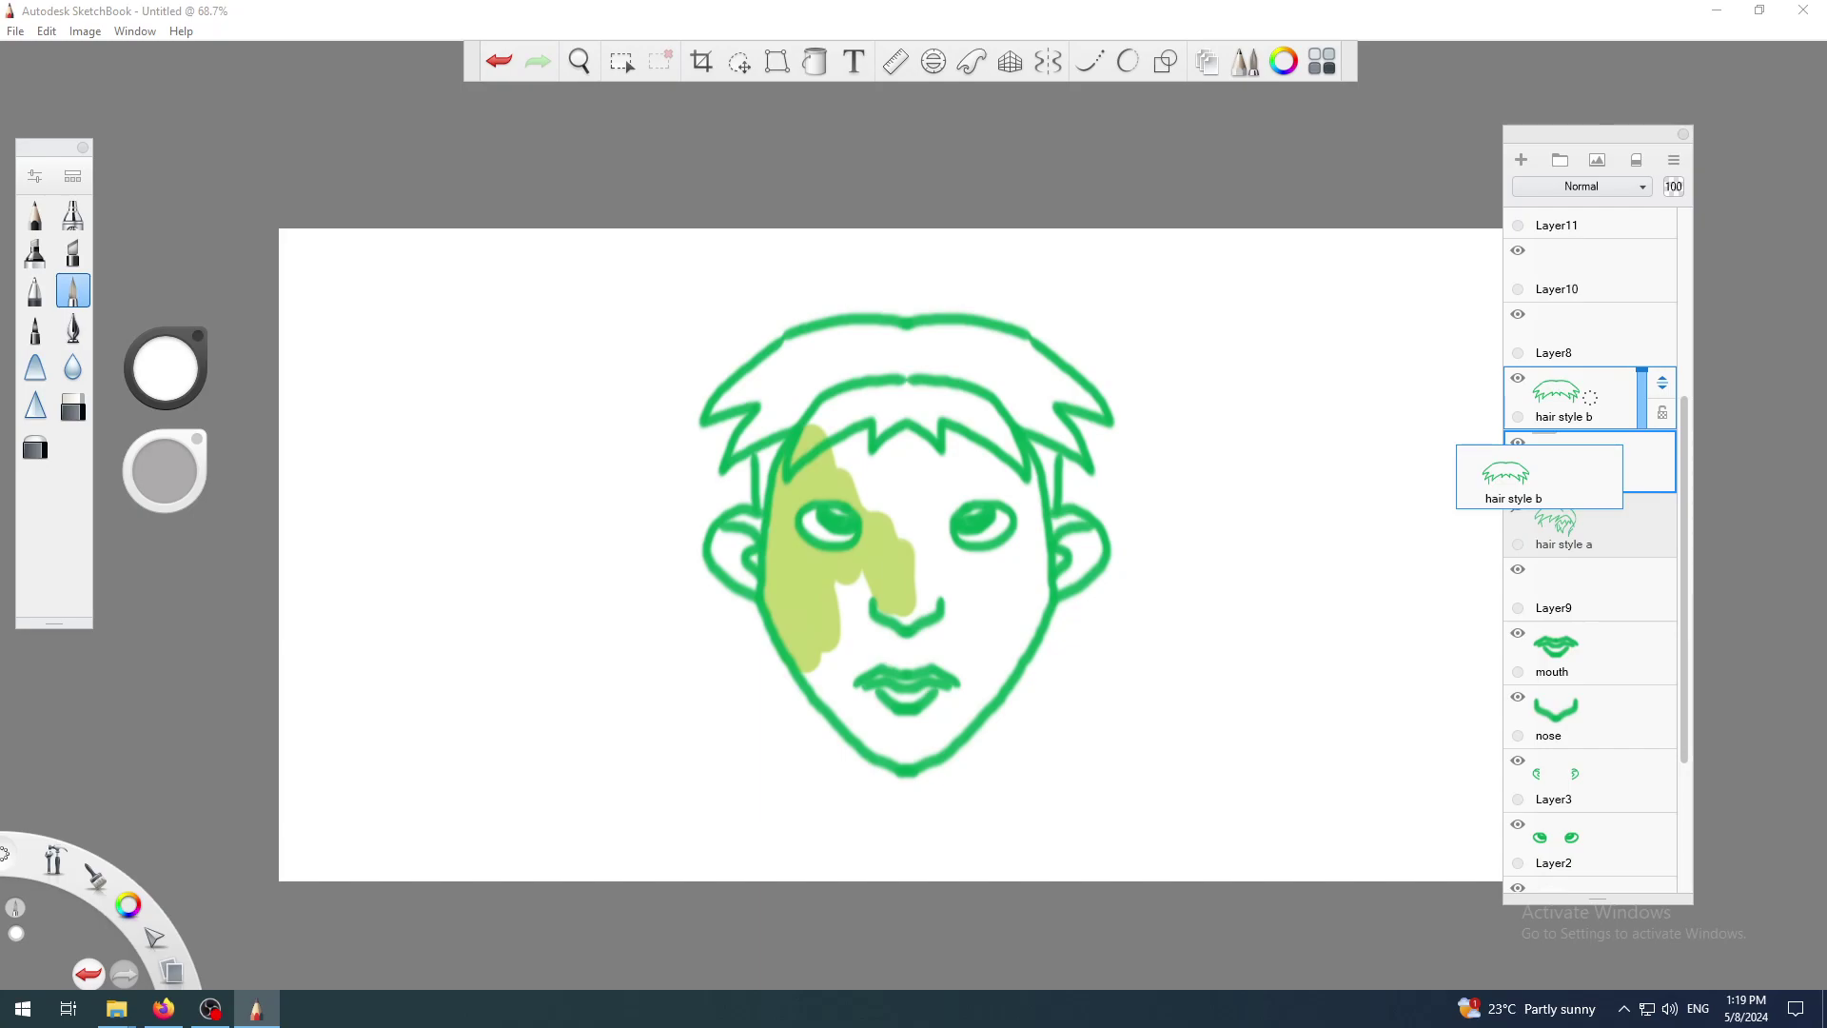
drag(1614, 460, 1613, 470)
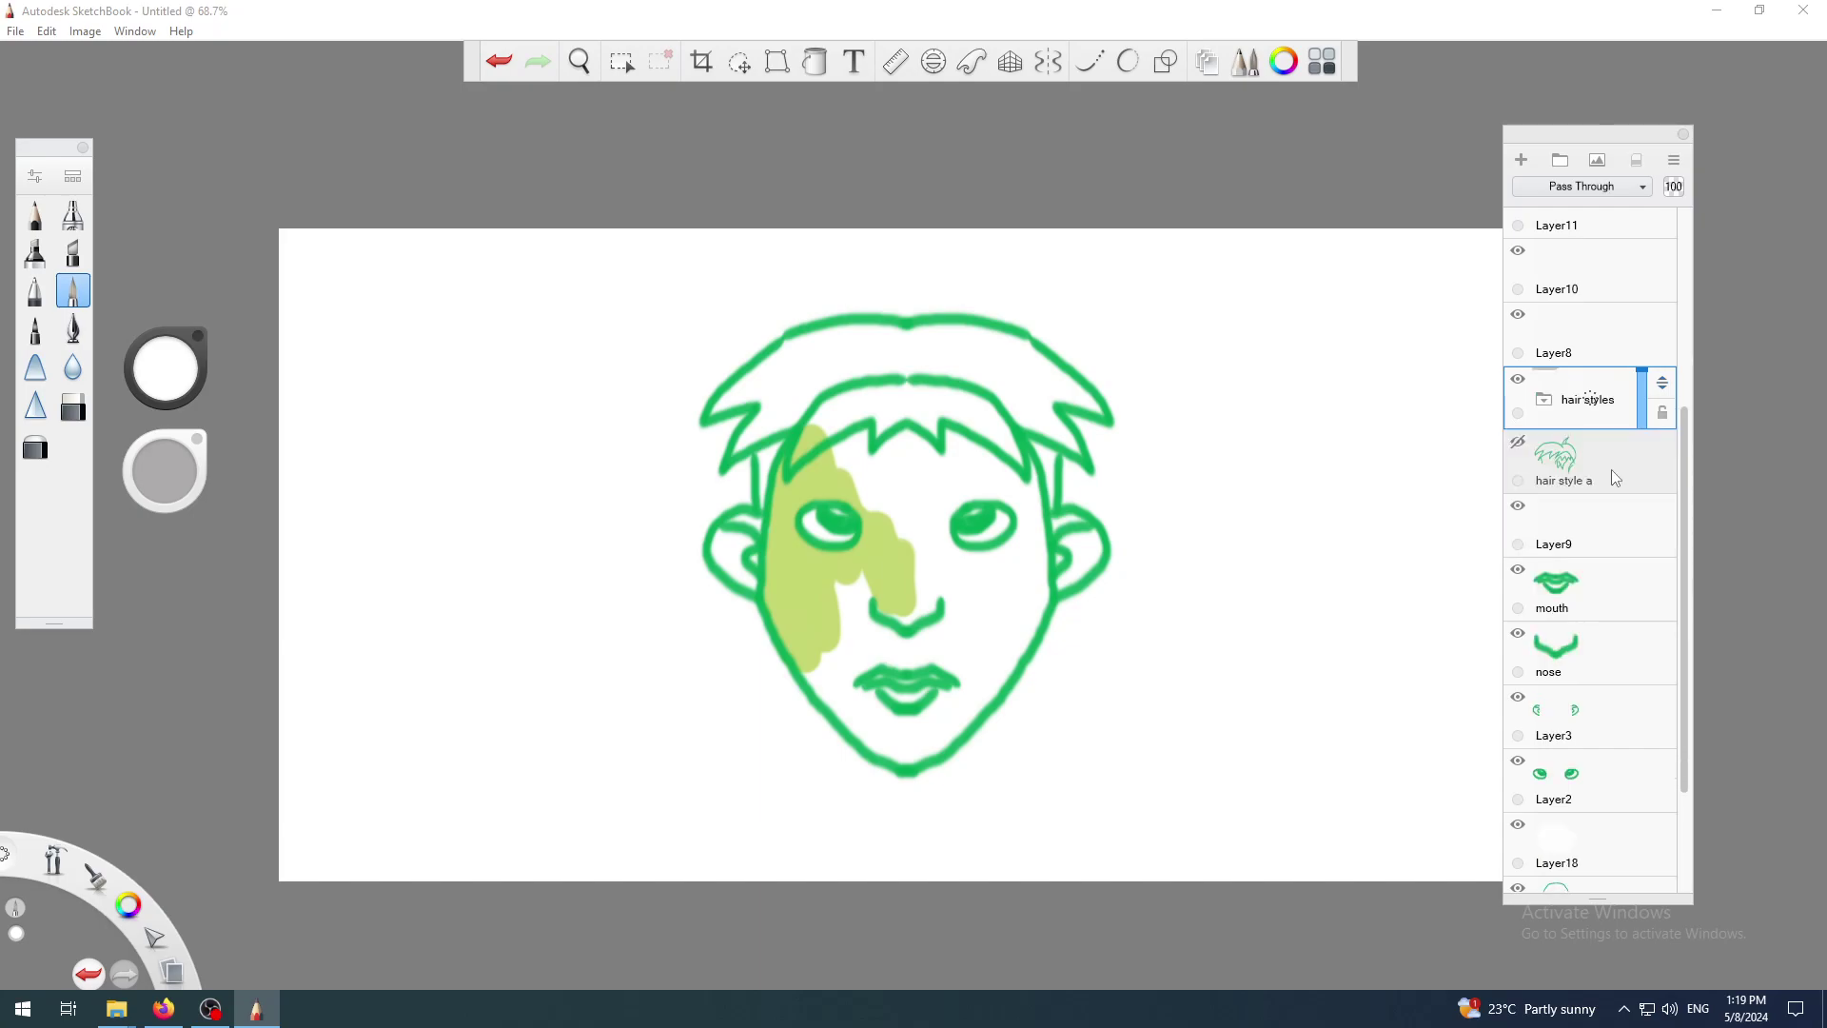
click(1549, 403)
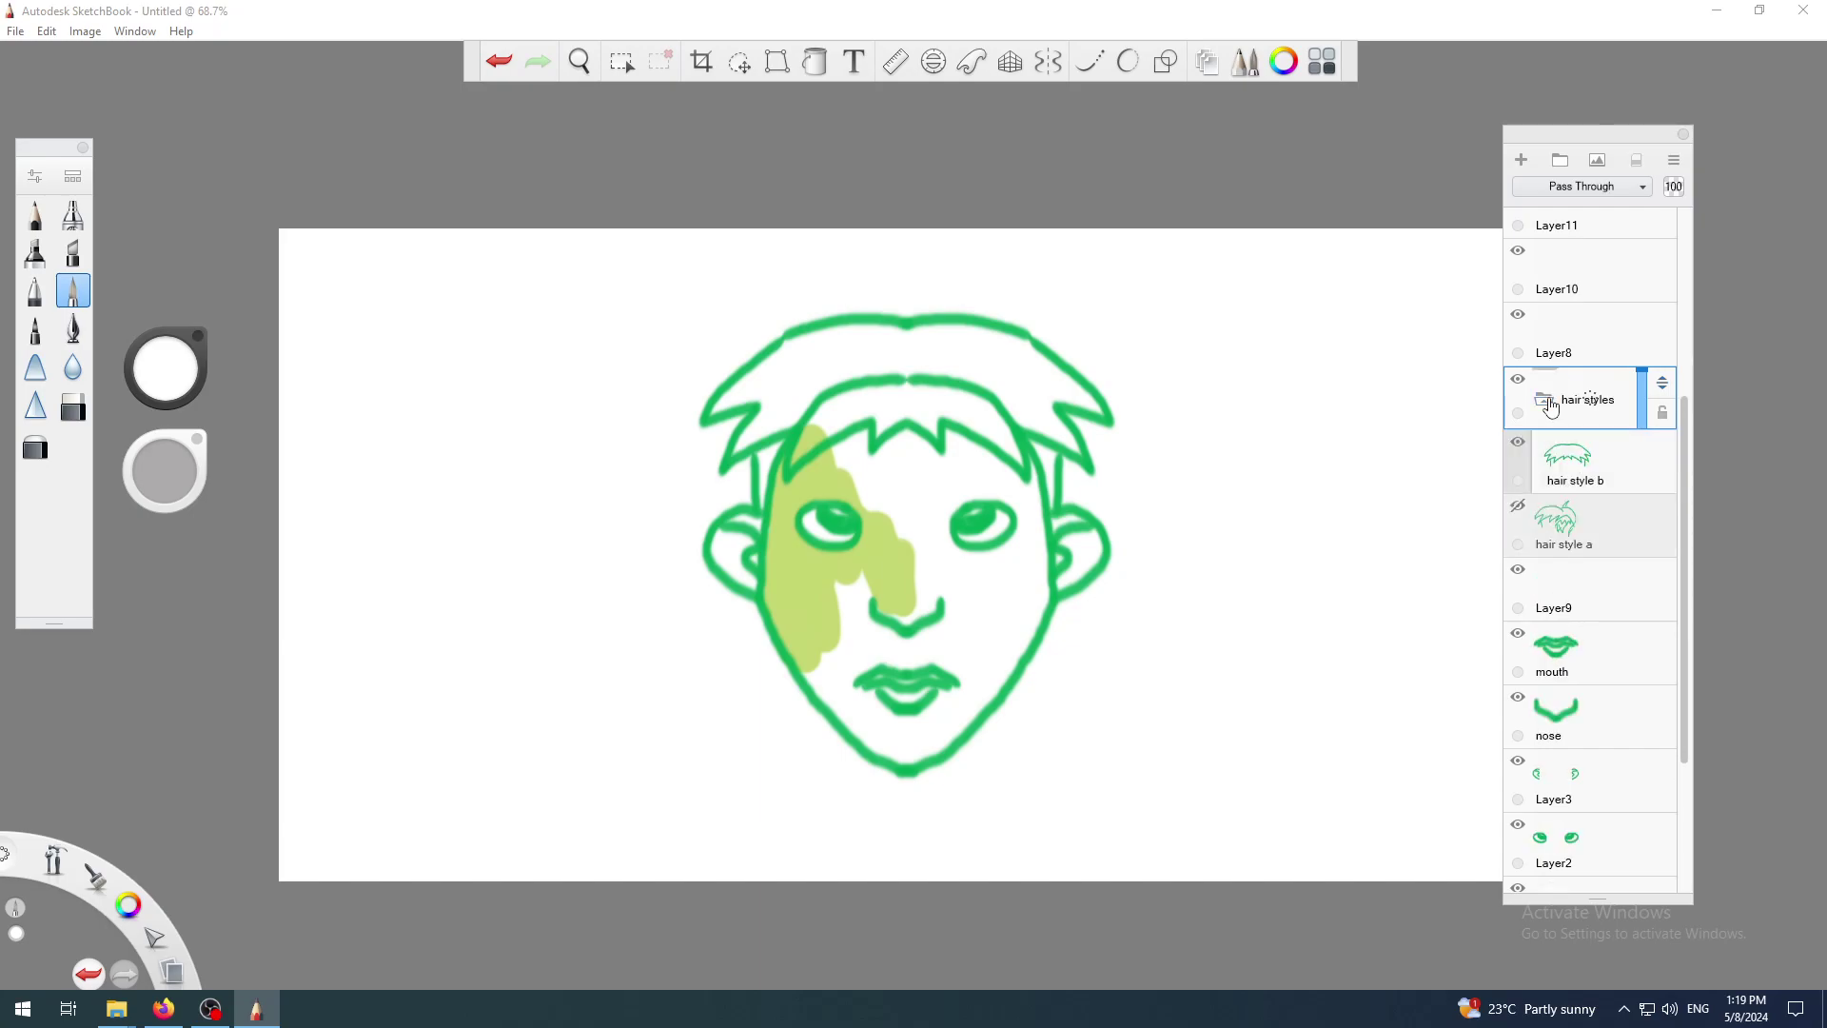
click(1550, 404)
click(1549, 404)
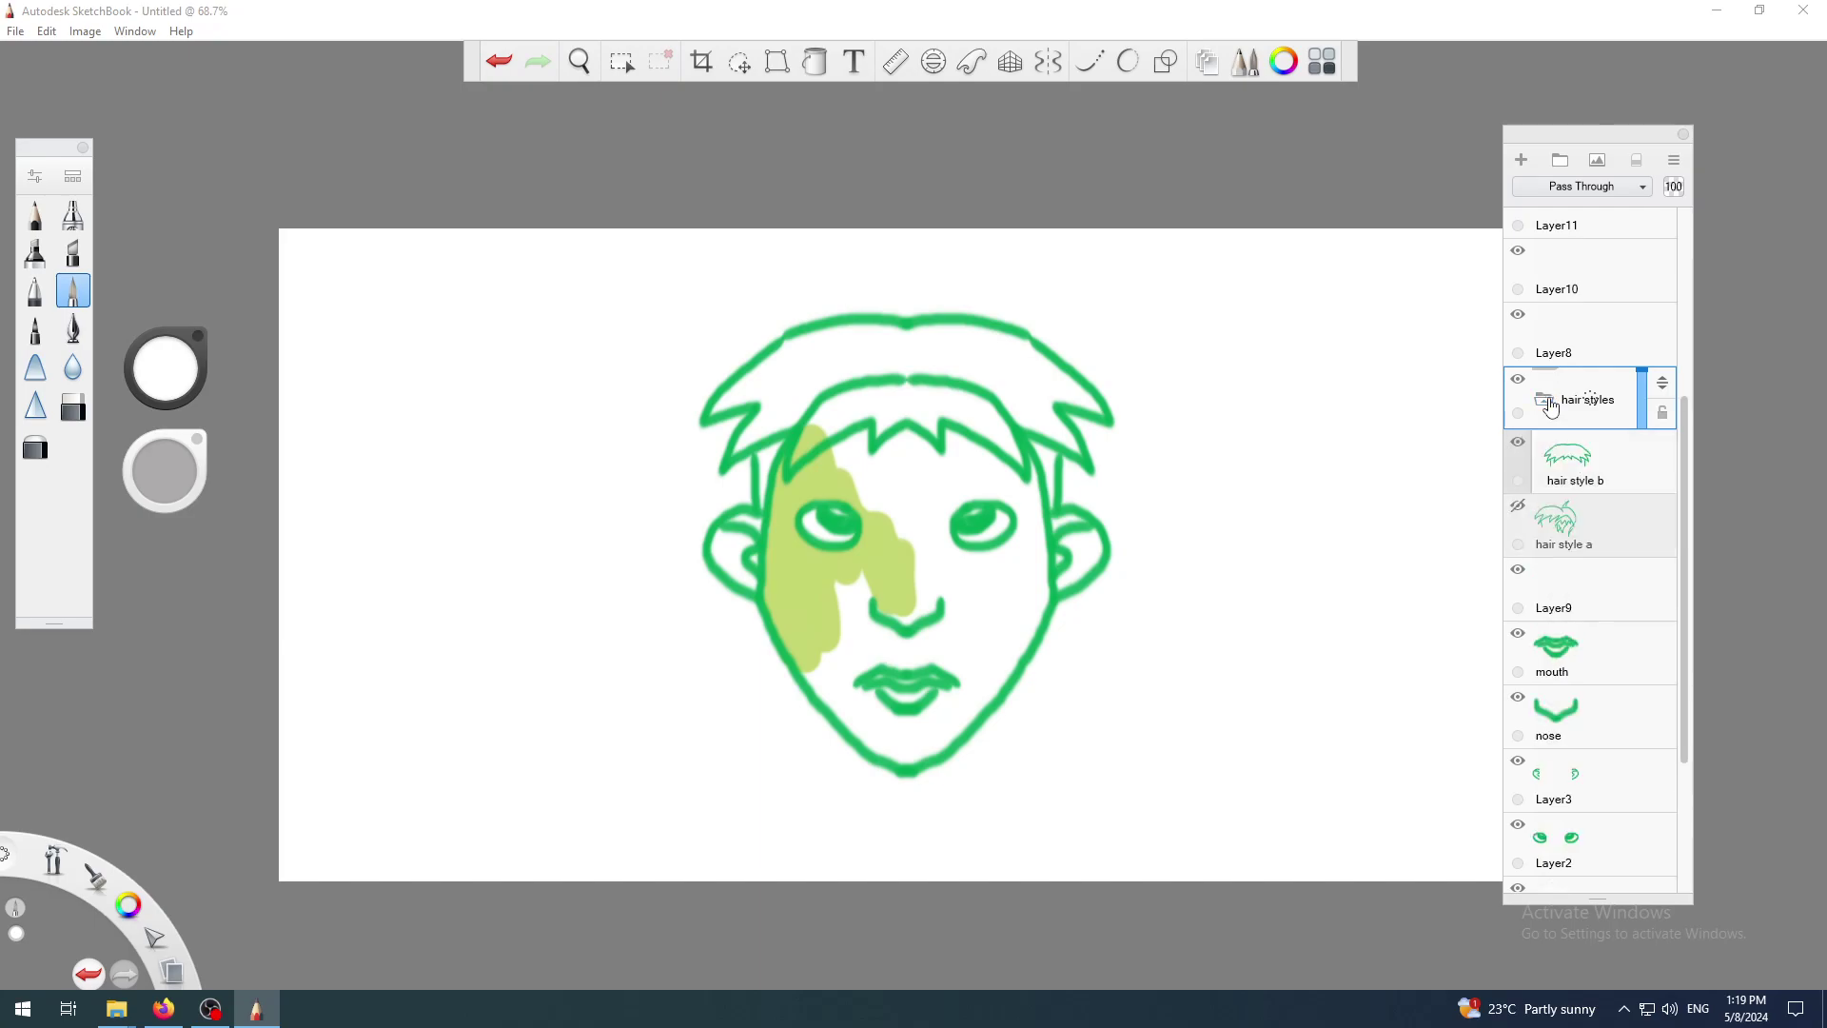
- Hide hair style b, make hair style a visible, and drag hair style a into the group
click(1518, 444)
click(1519, 444)
click(1519, 444)
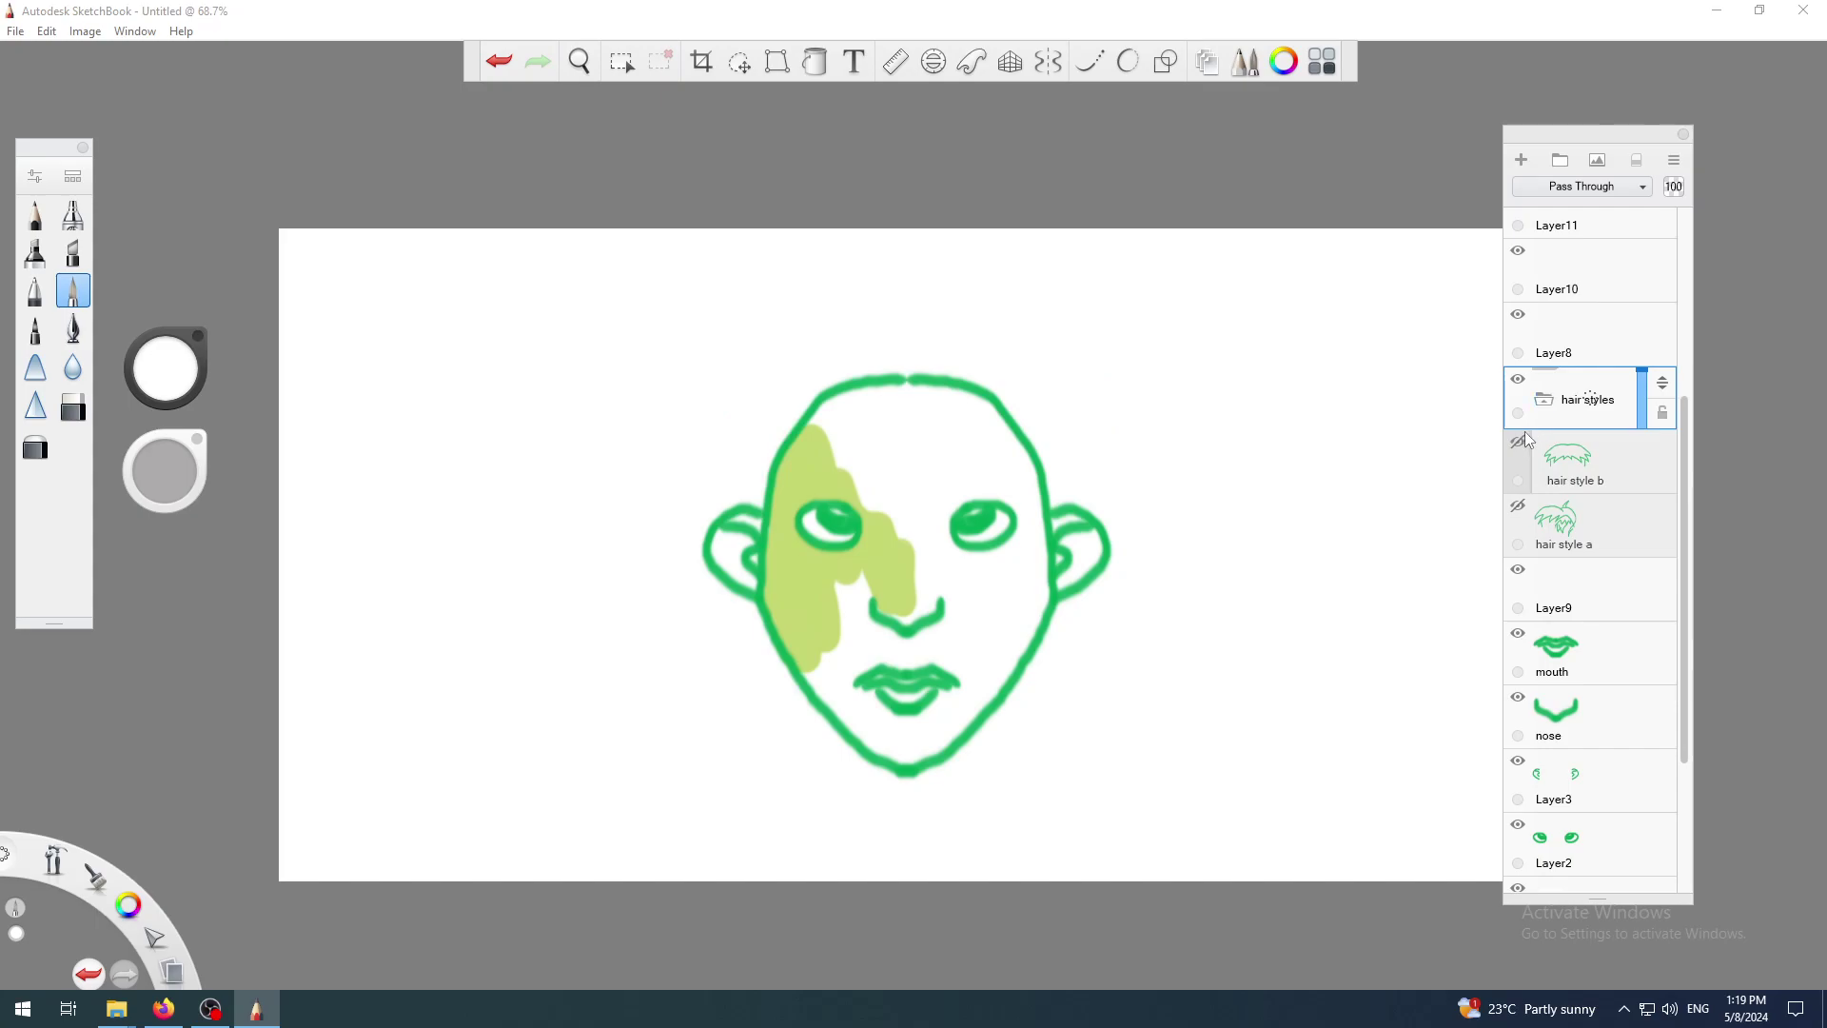
click(1519, 441)
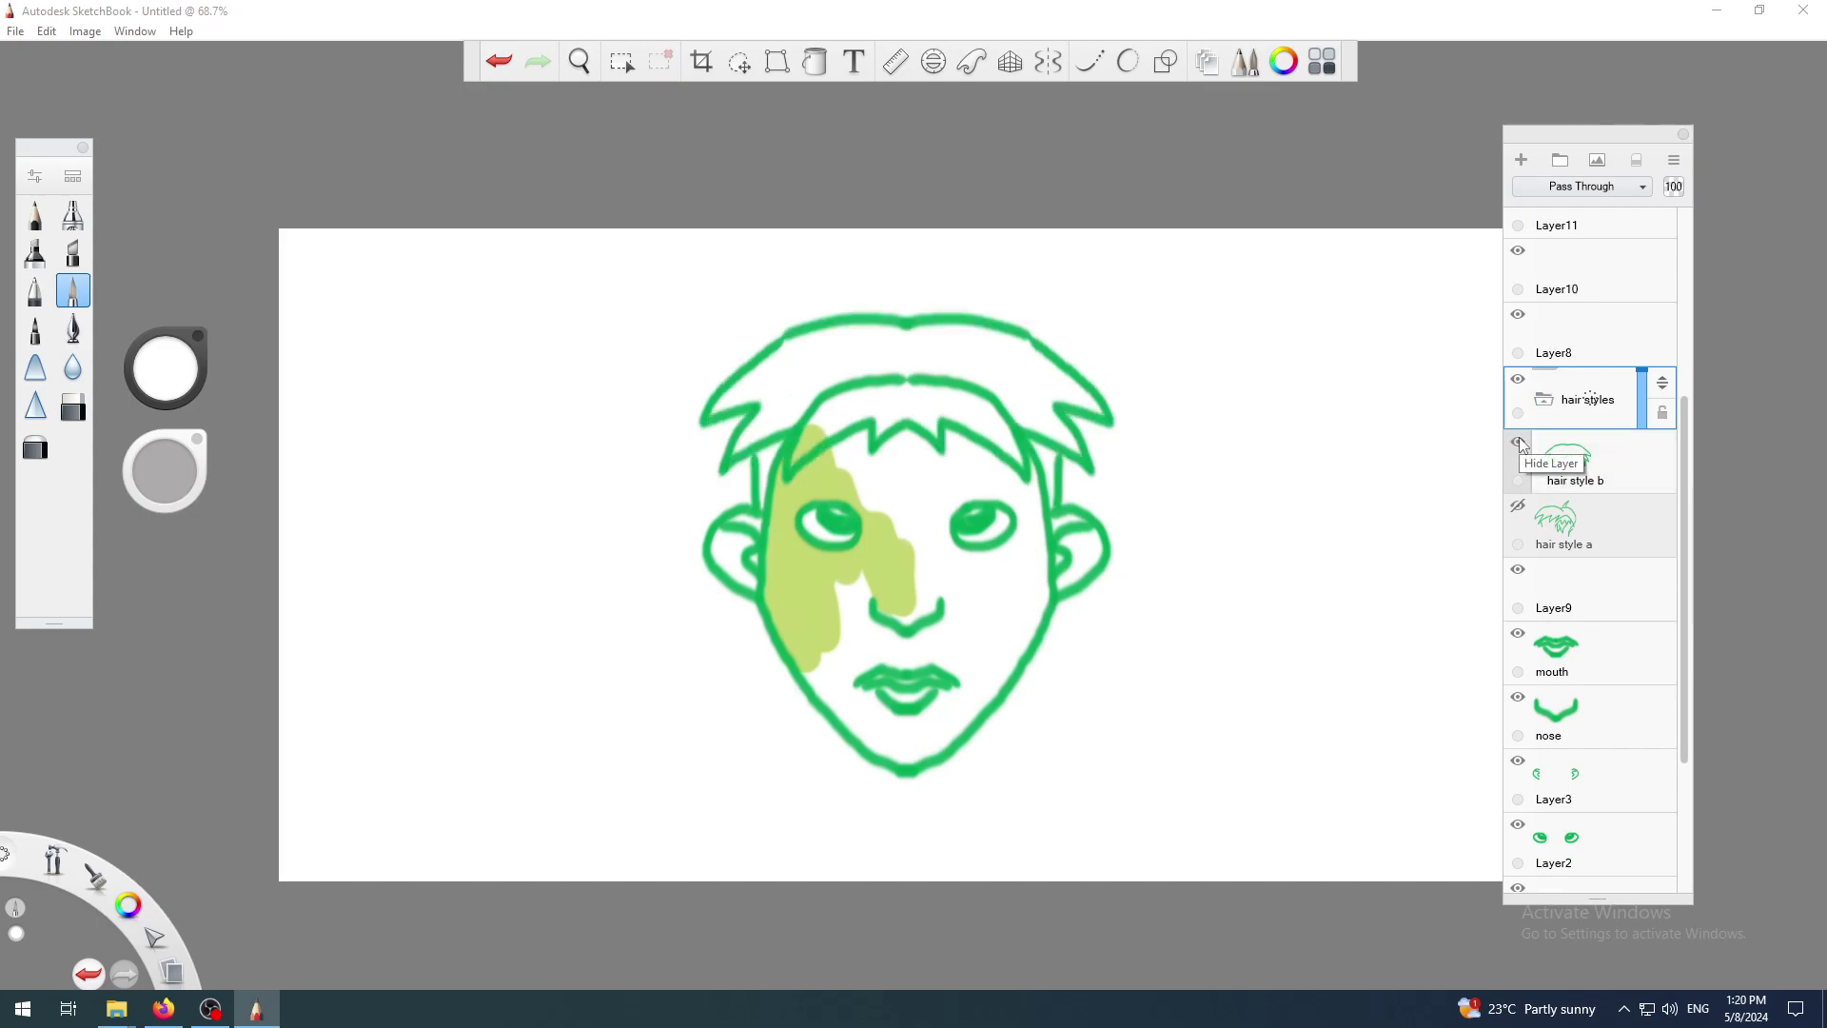
click(1519, 440)
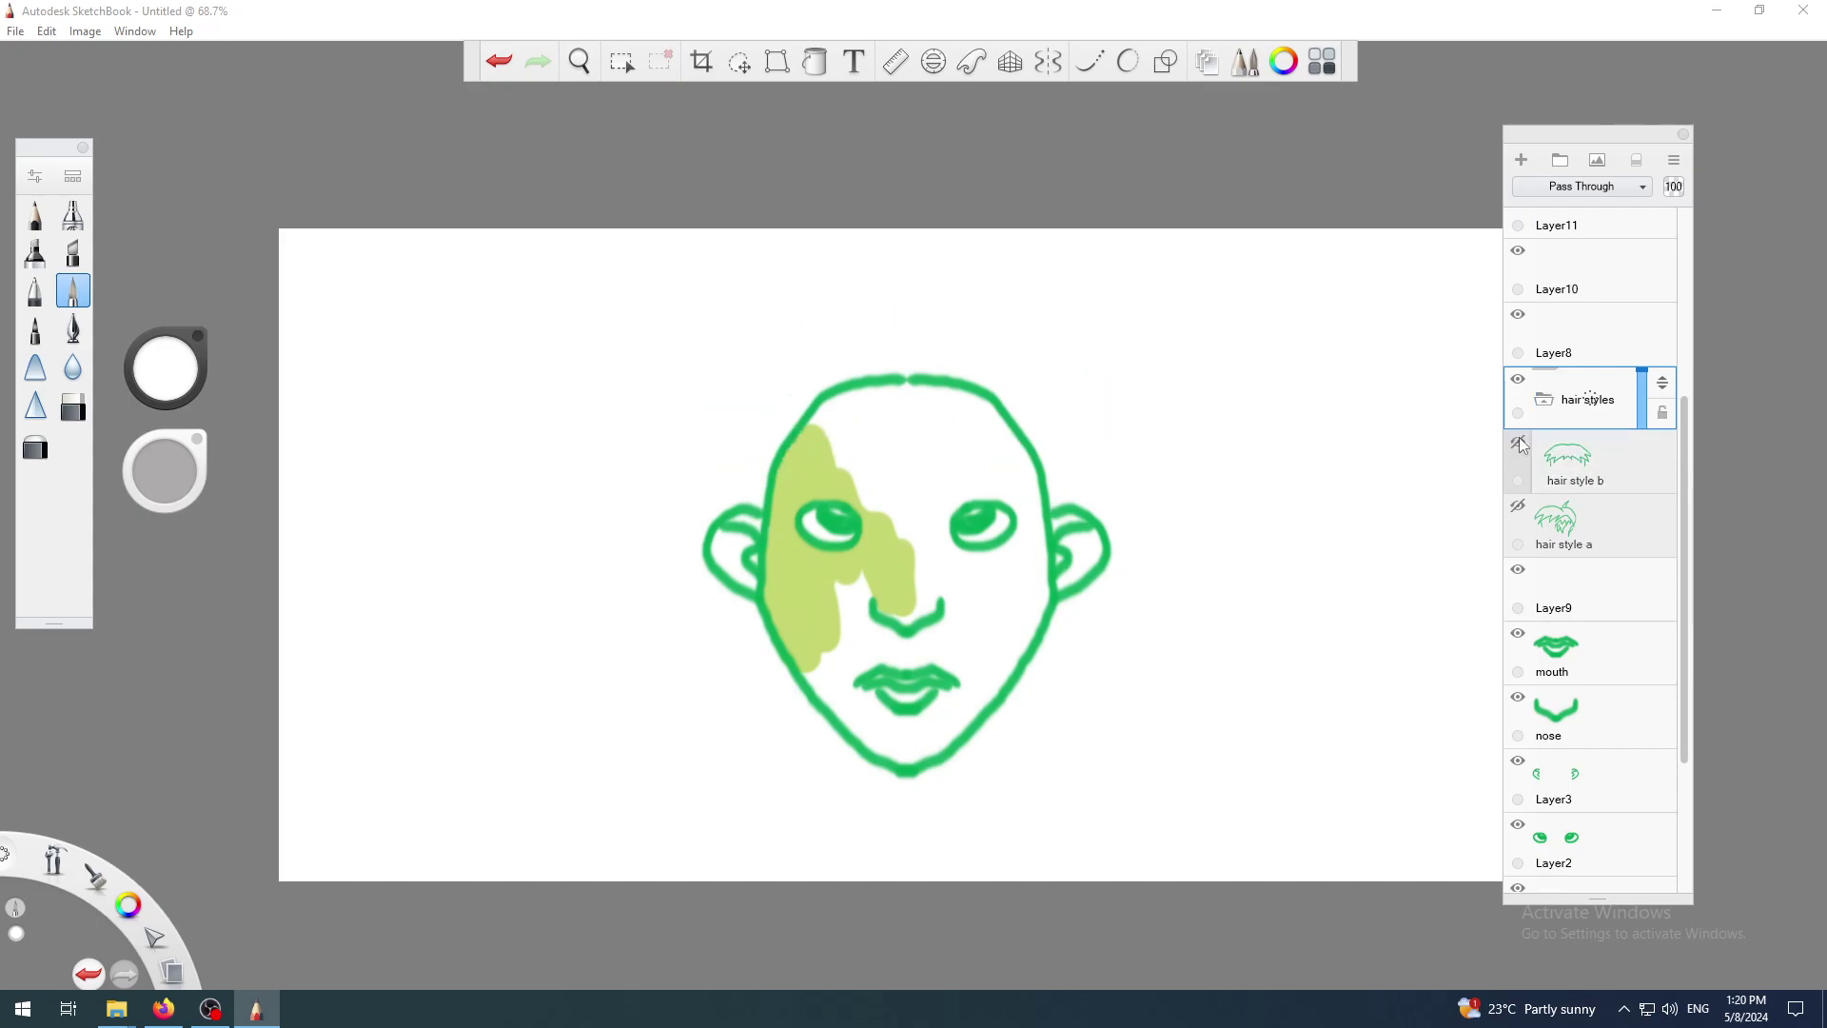
click(1594, 526)
click(1519, 508)
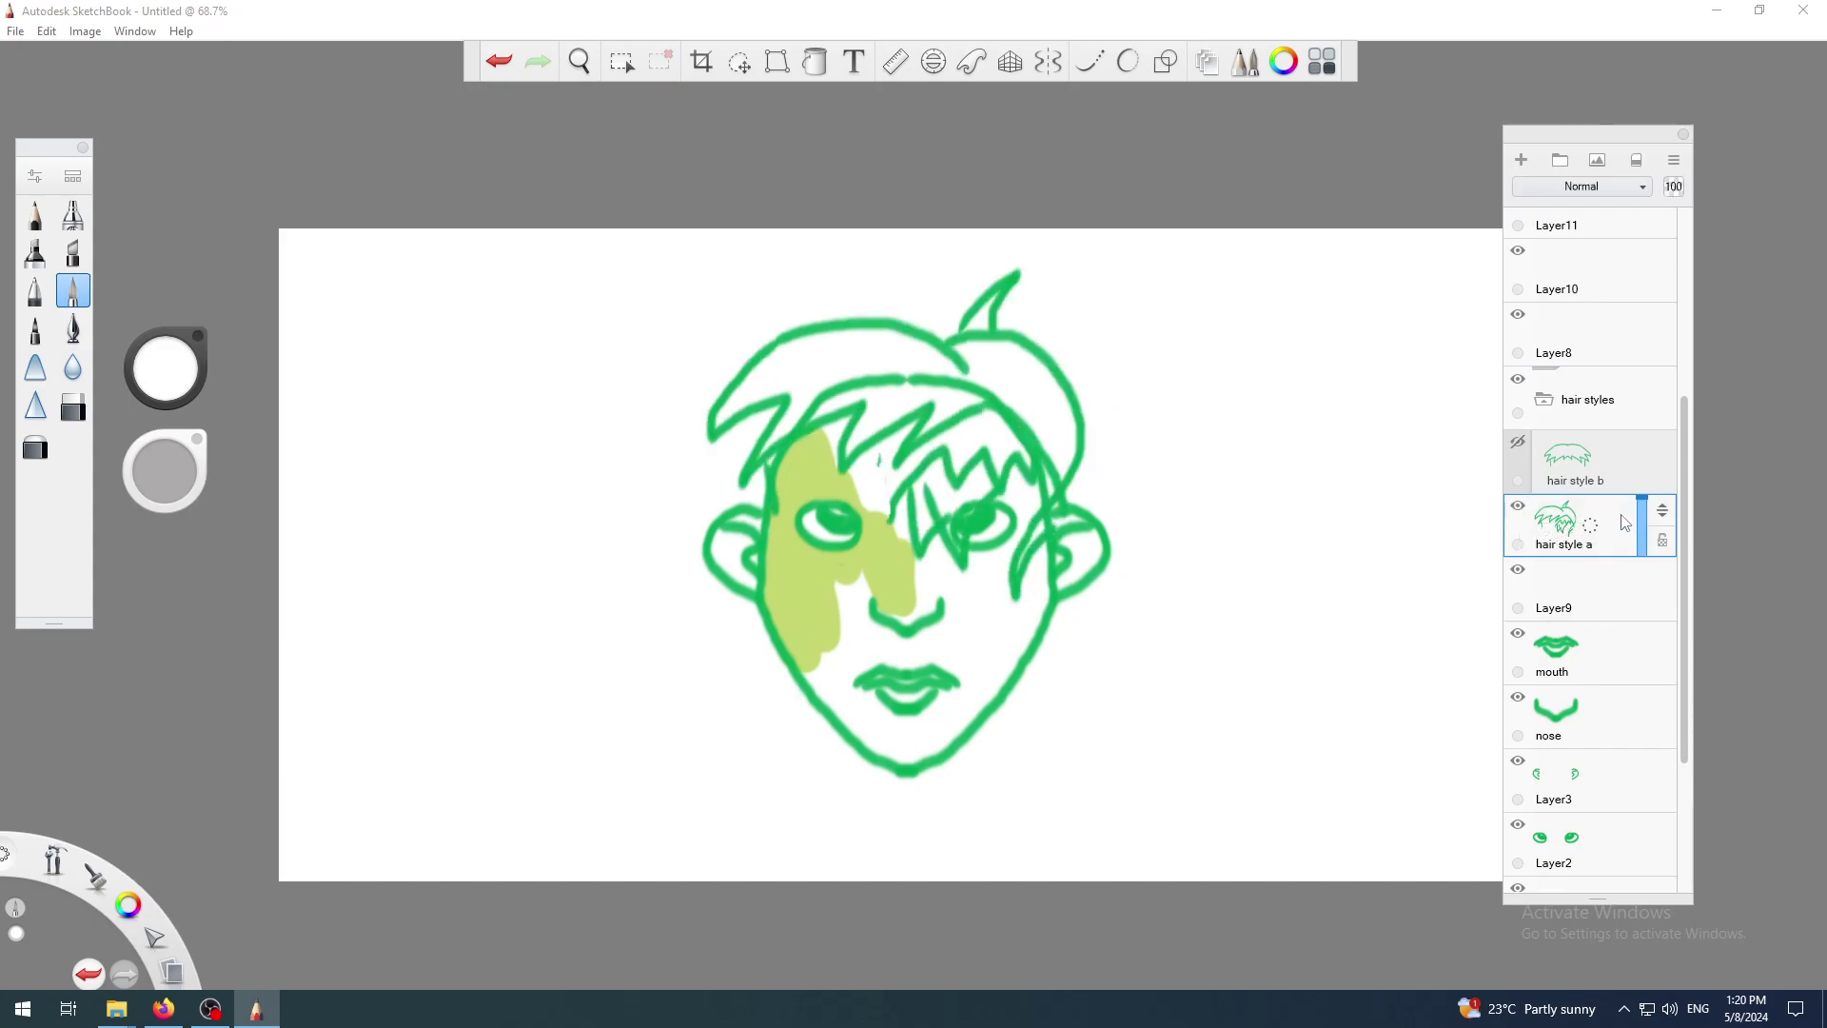
drag(1663, 511, 1580, 408)
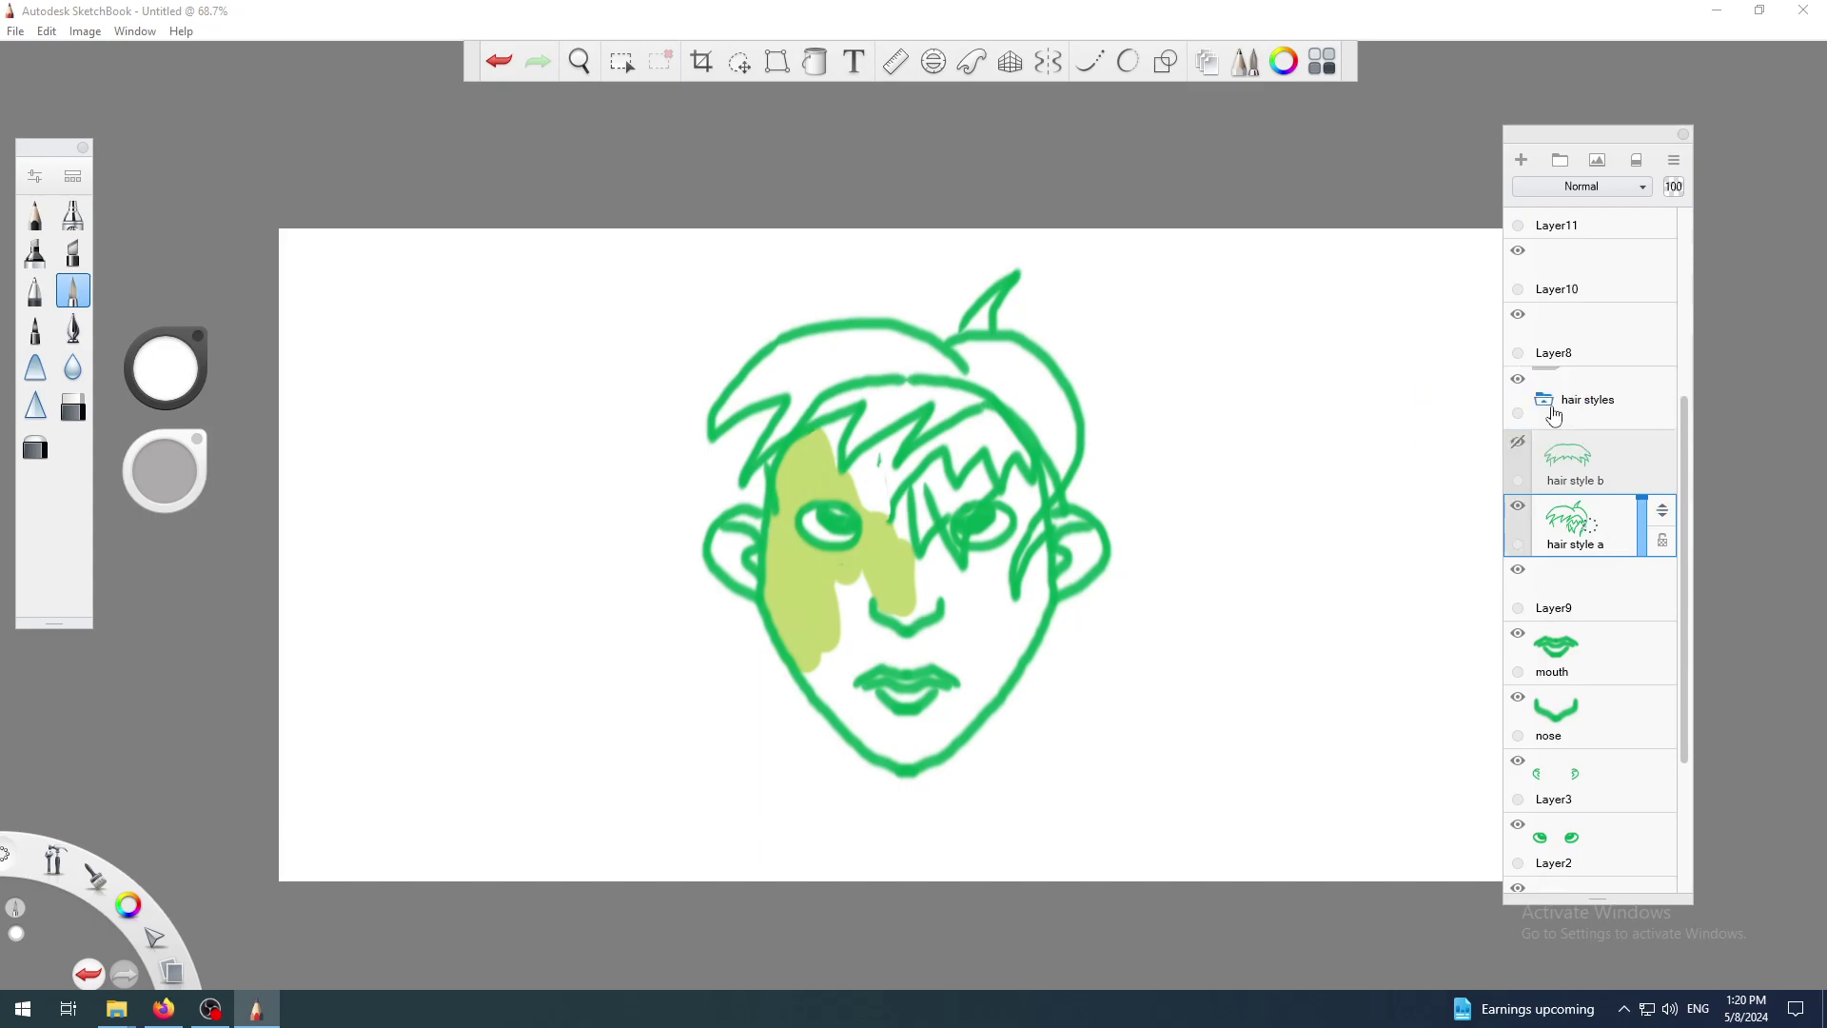
- Expand the hair styles group and make the hair style b layer visible
click(1551, 411)
click(1551, 412)
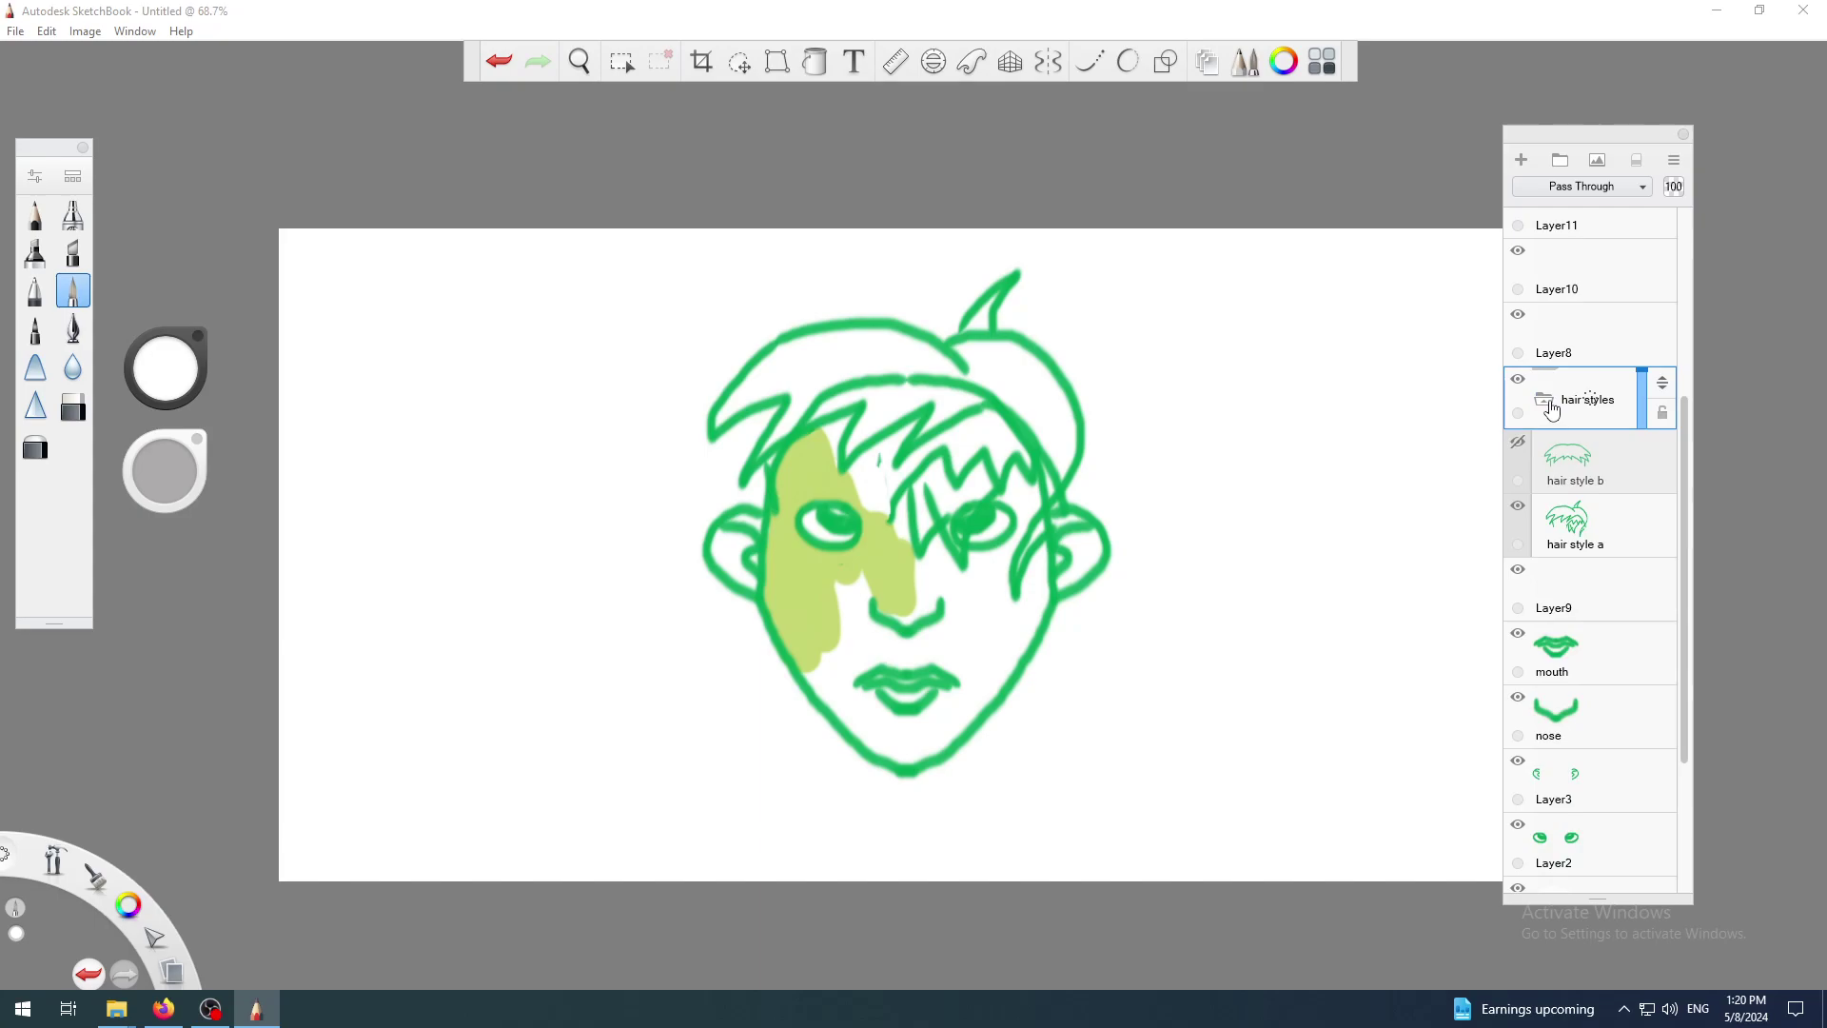
click(1552, 409)
click(1551, 409)
click(1552, 410)
click(1551, 409)
click(1518, 441)
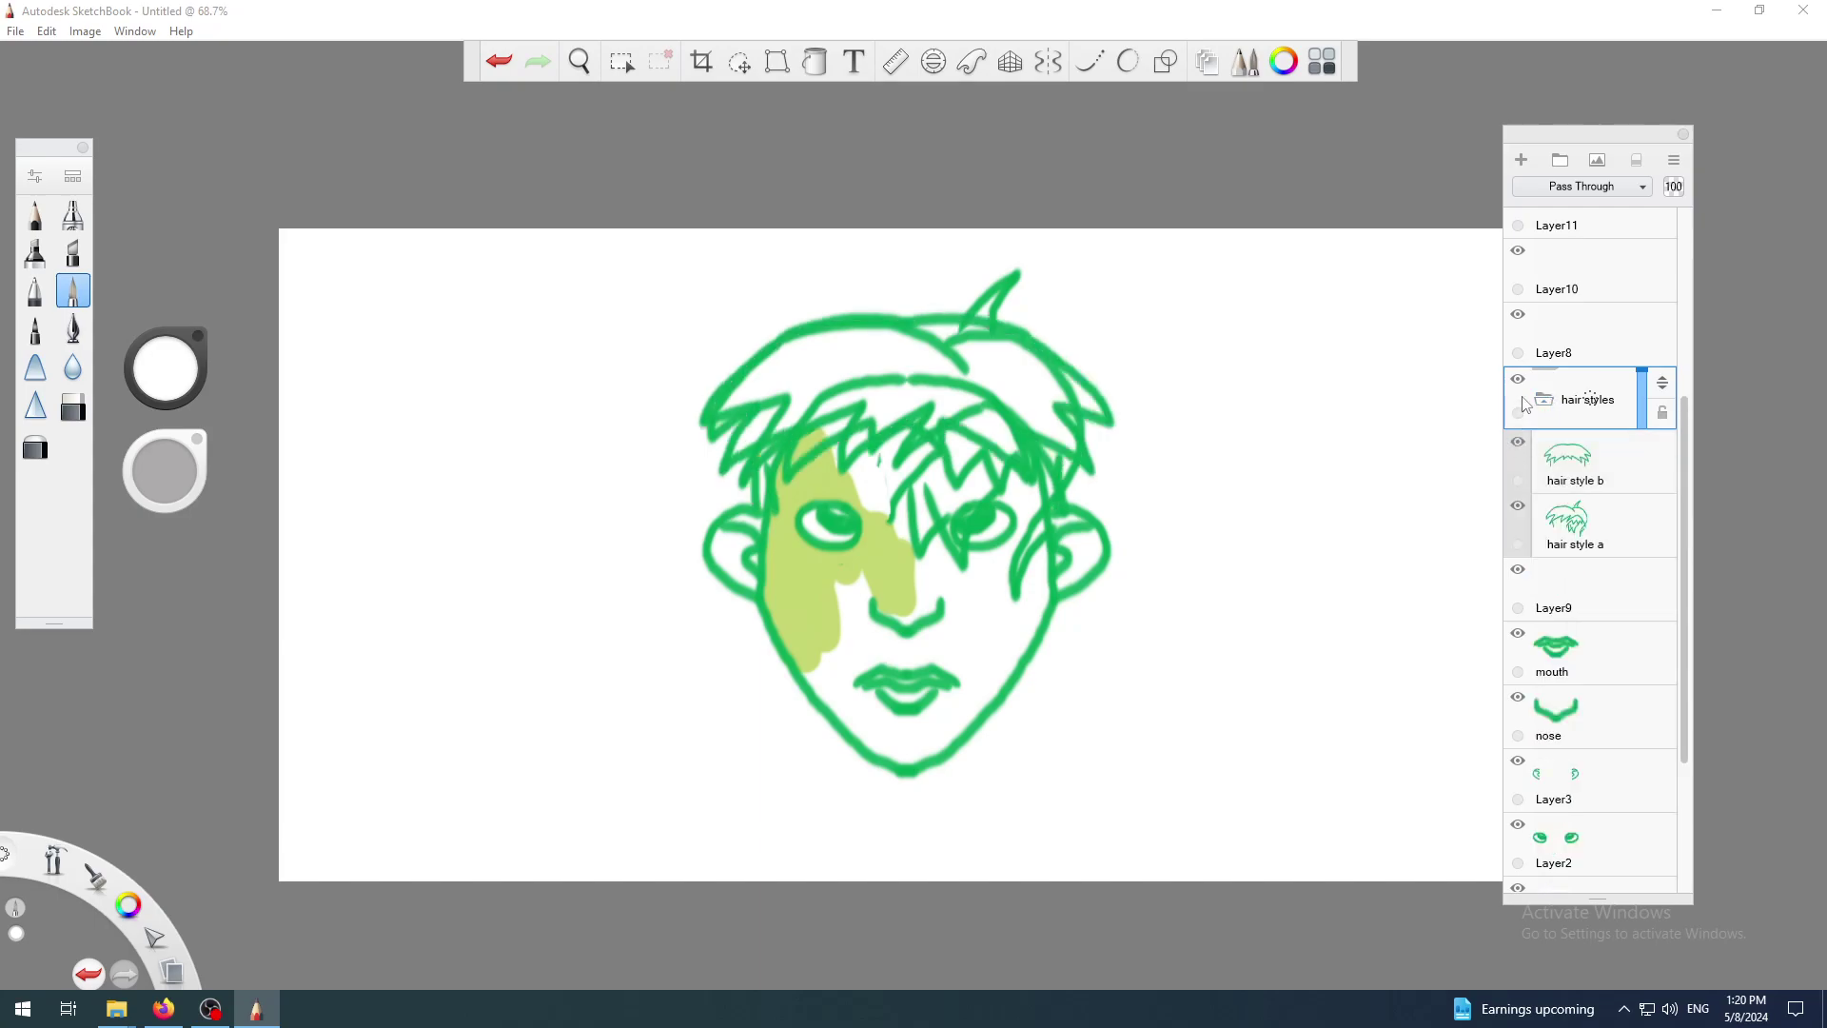
click(1544, 410)
click(1545, 409)
click(1545, 409)
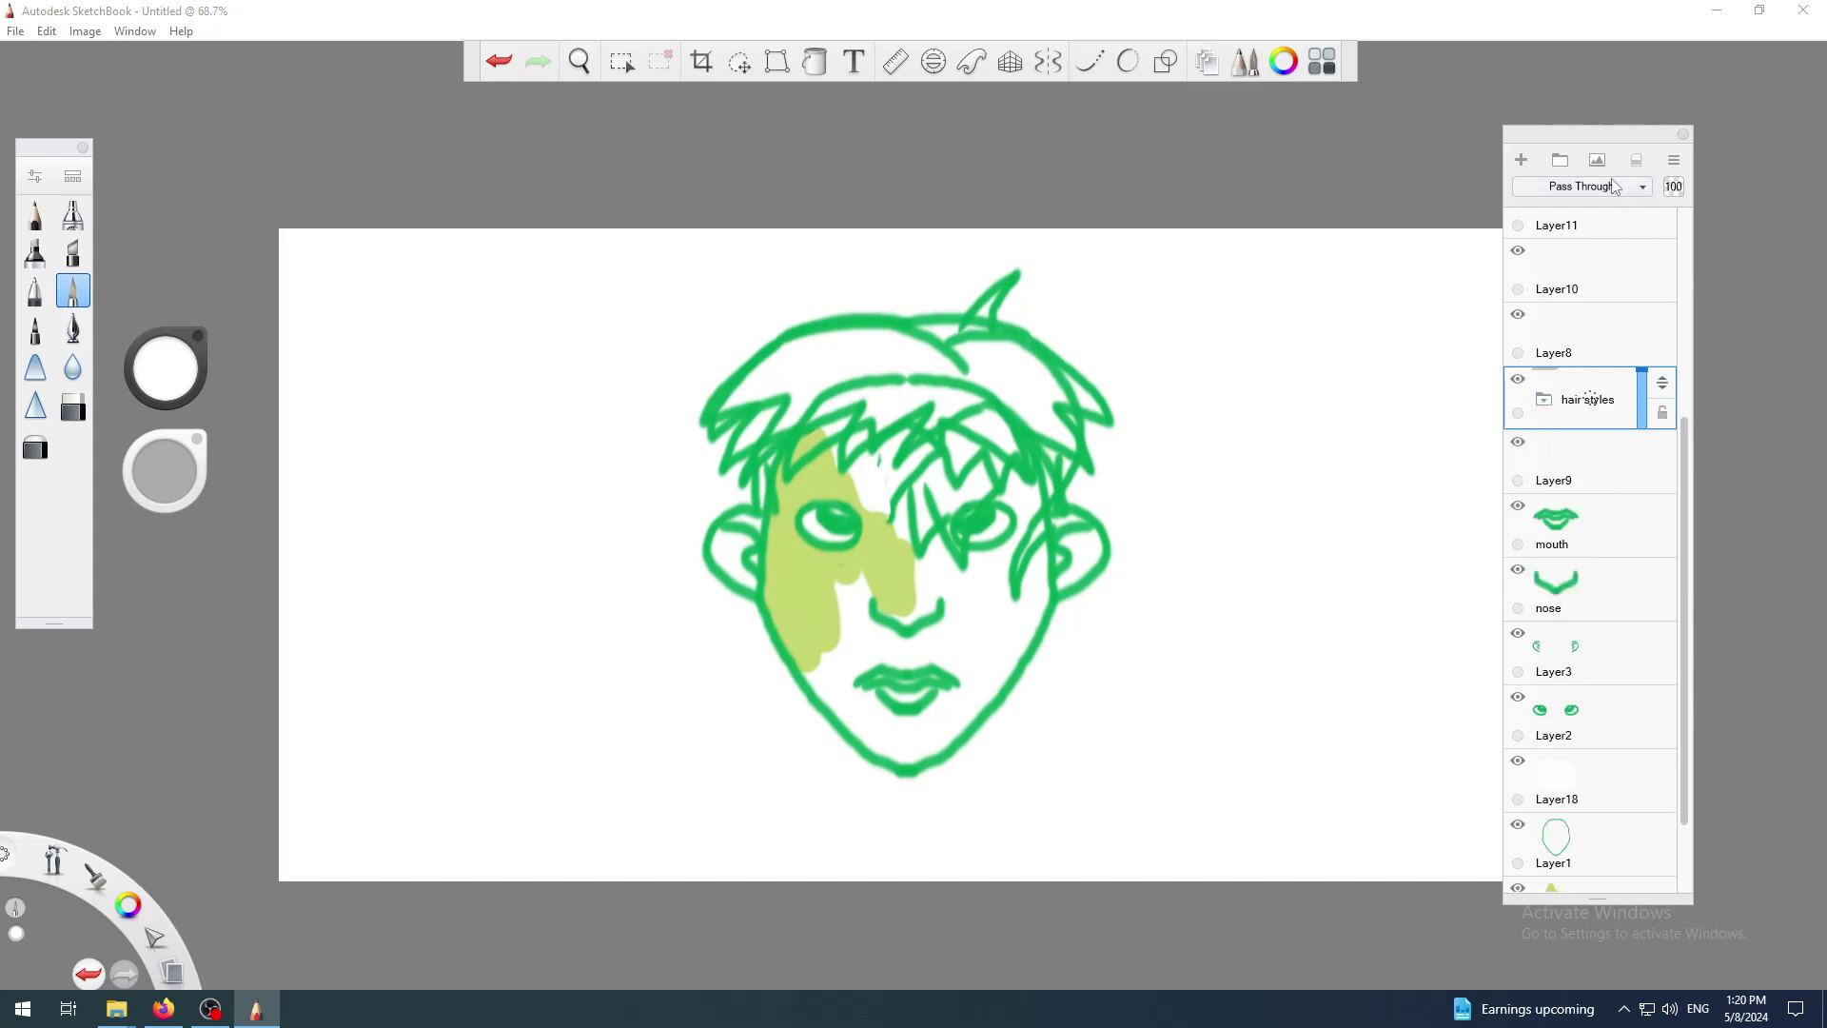
- Toggle the whole hair styles group's visibility off and on, ending shown and expanded
mouse_move(1631, 138)
mouse_down()
mouse_move(1599, 228)
mouse_move(1637, 144)
mouse_up()
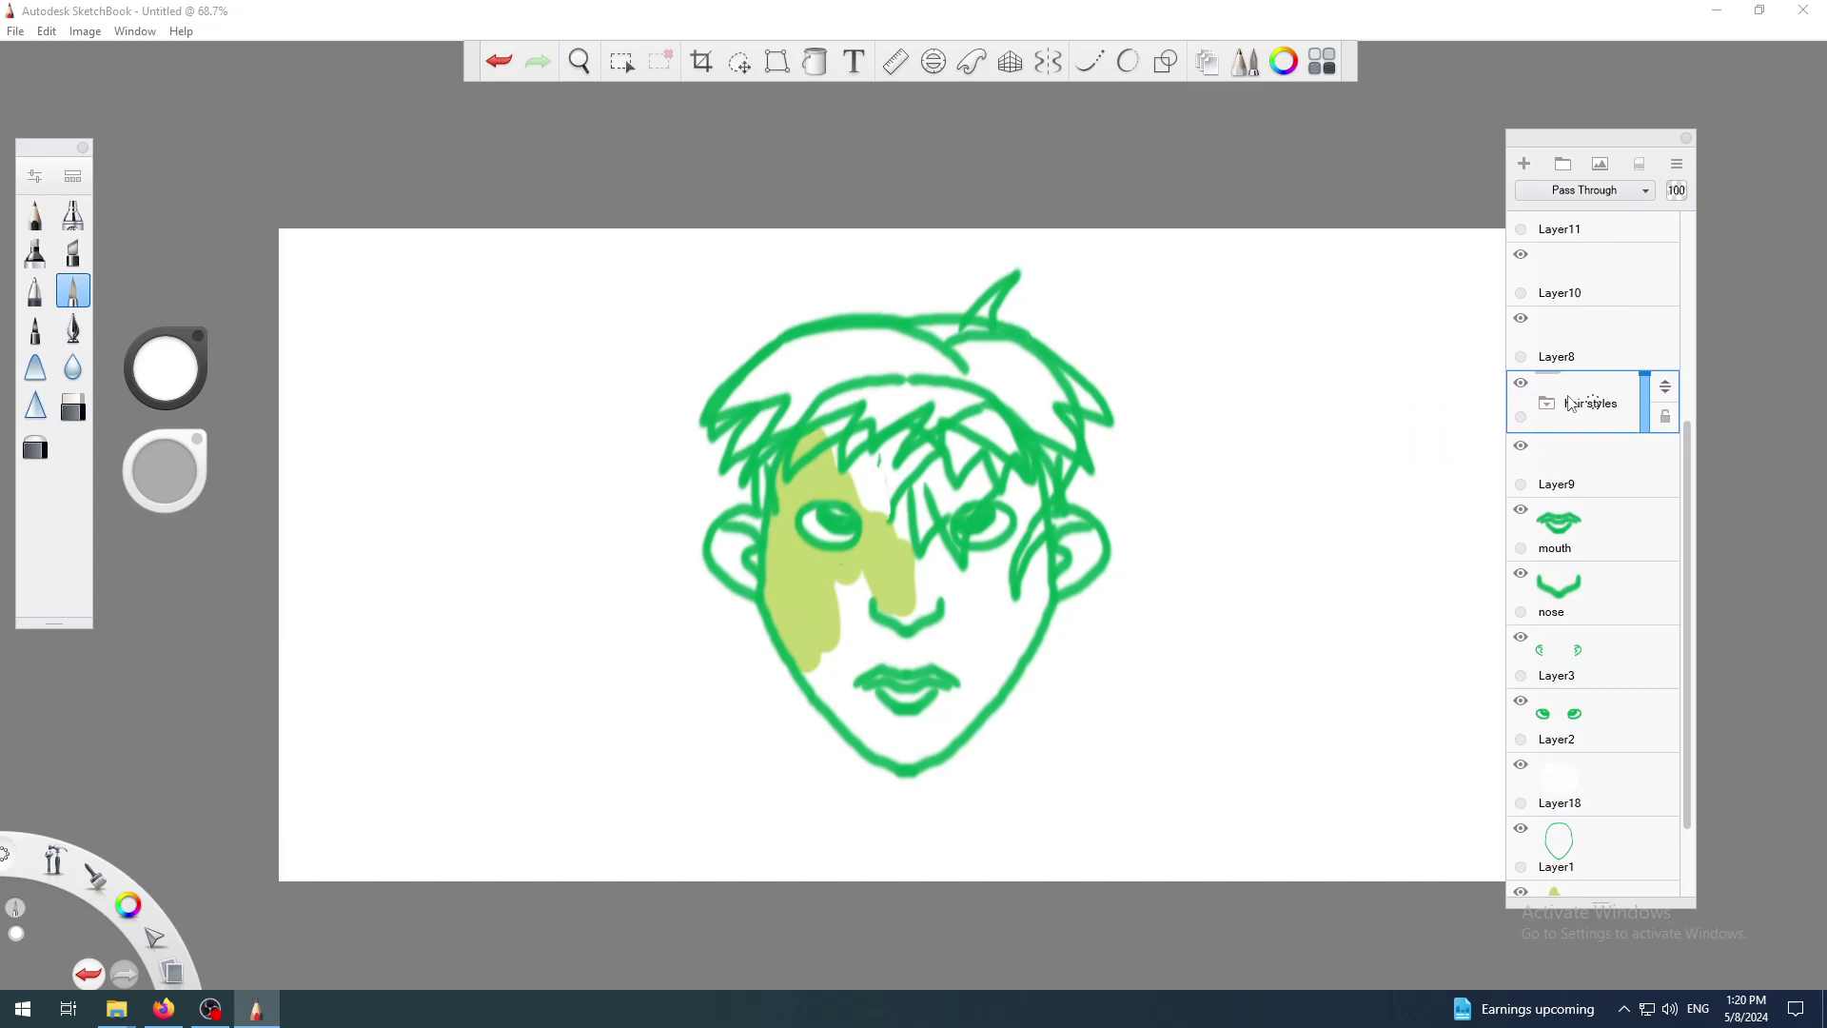
click(1553, 409)
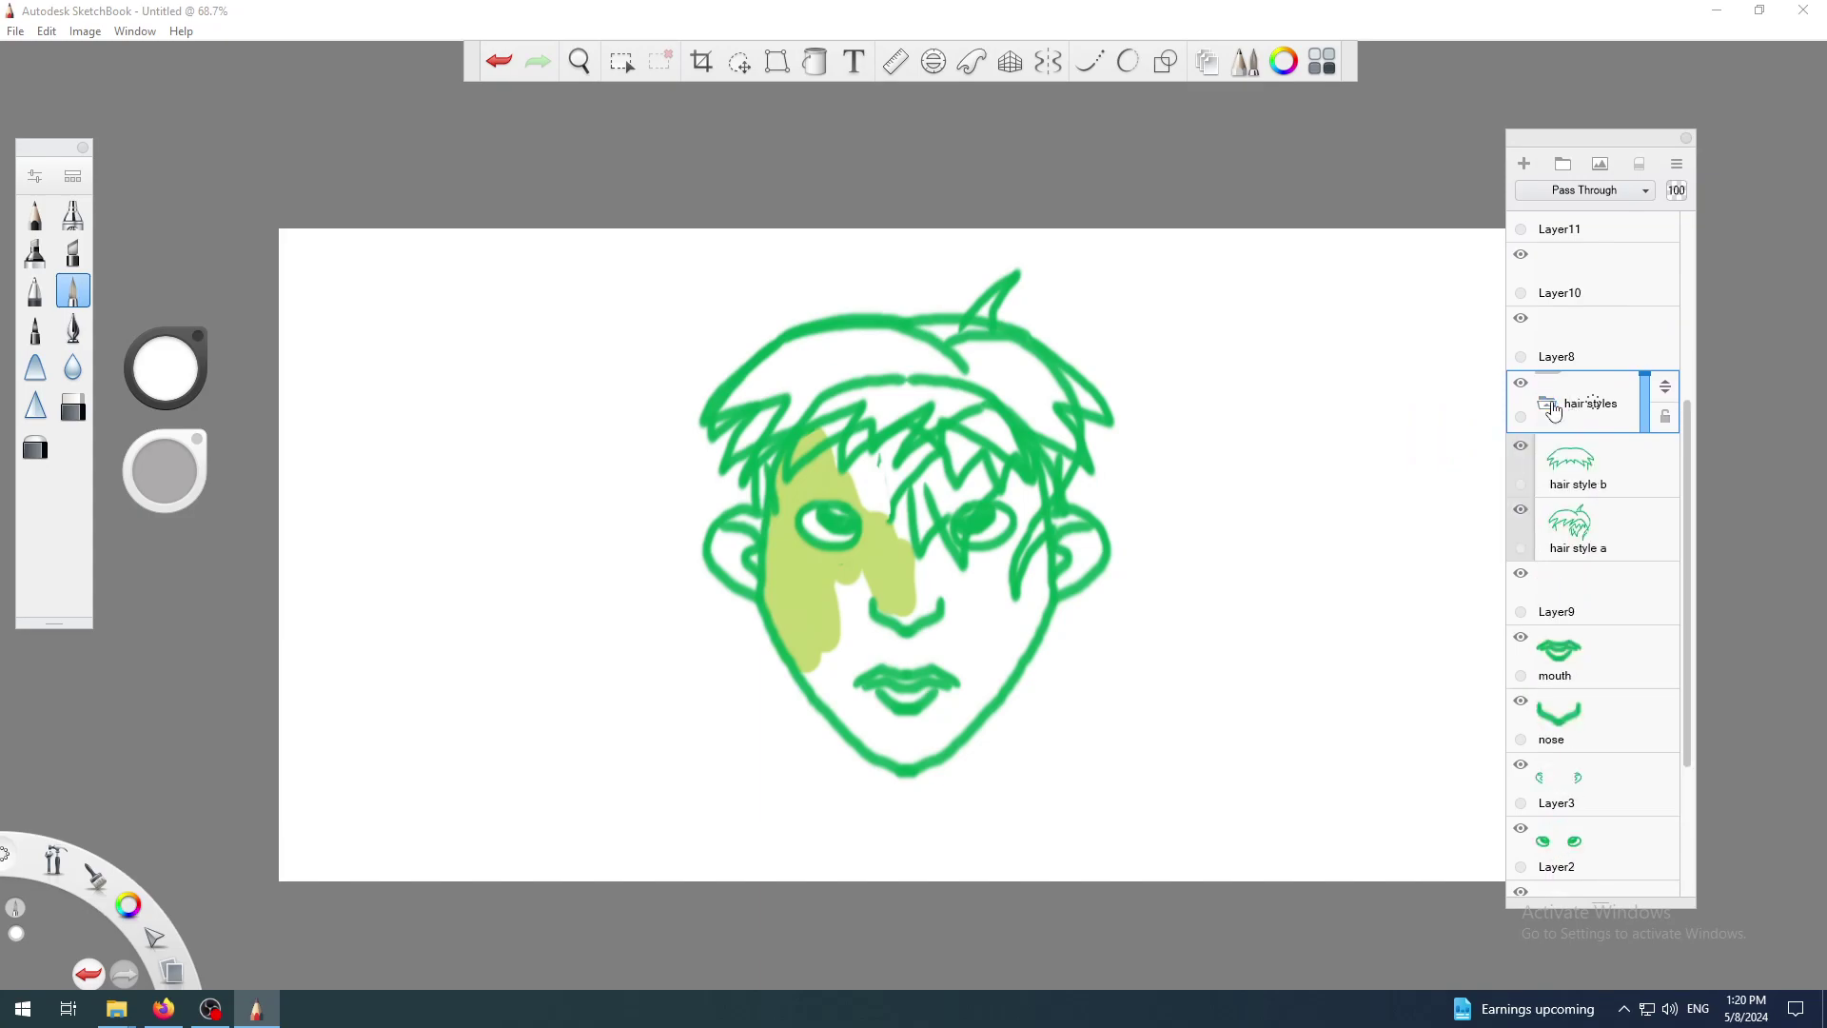
click(1553, 409)
click(1521, 385)
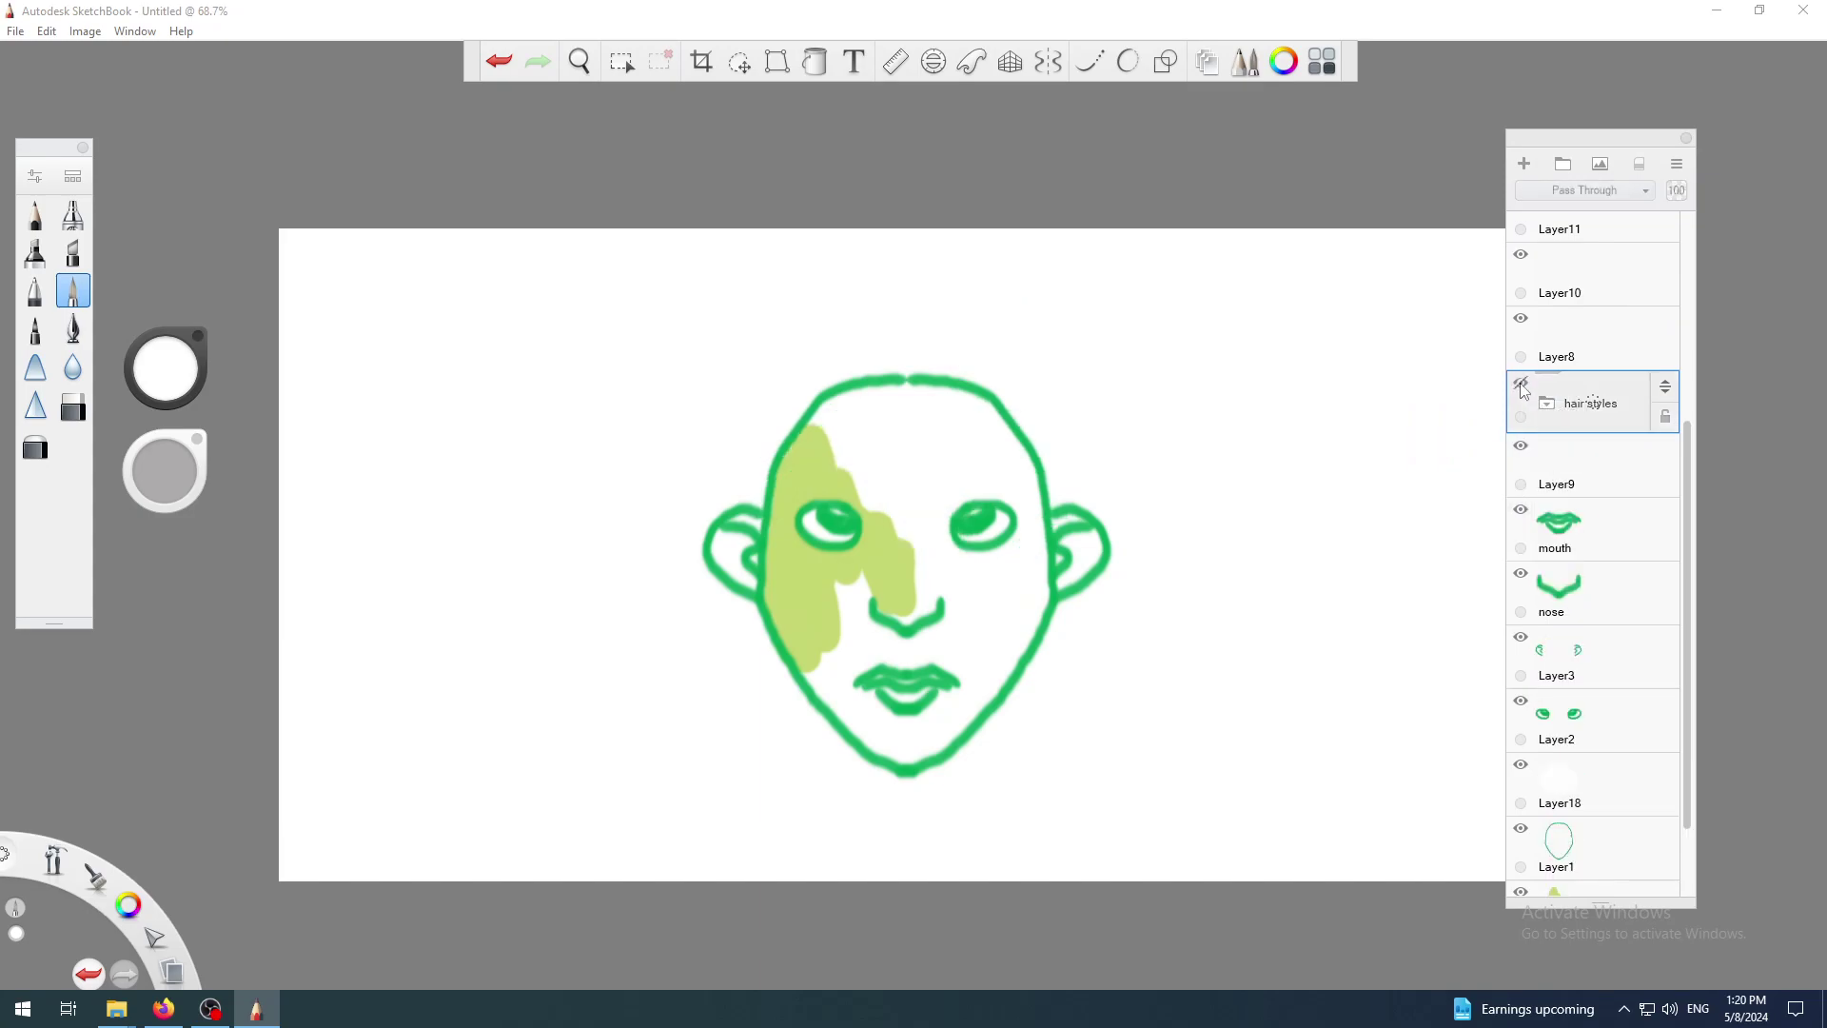
click(1521, 385)
click(1521, 385)
click(1521, 385)
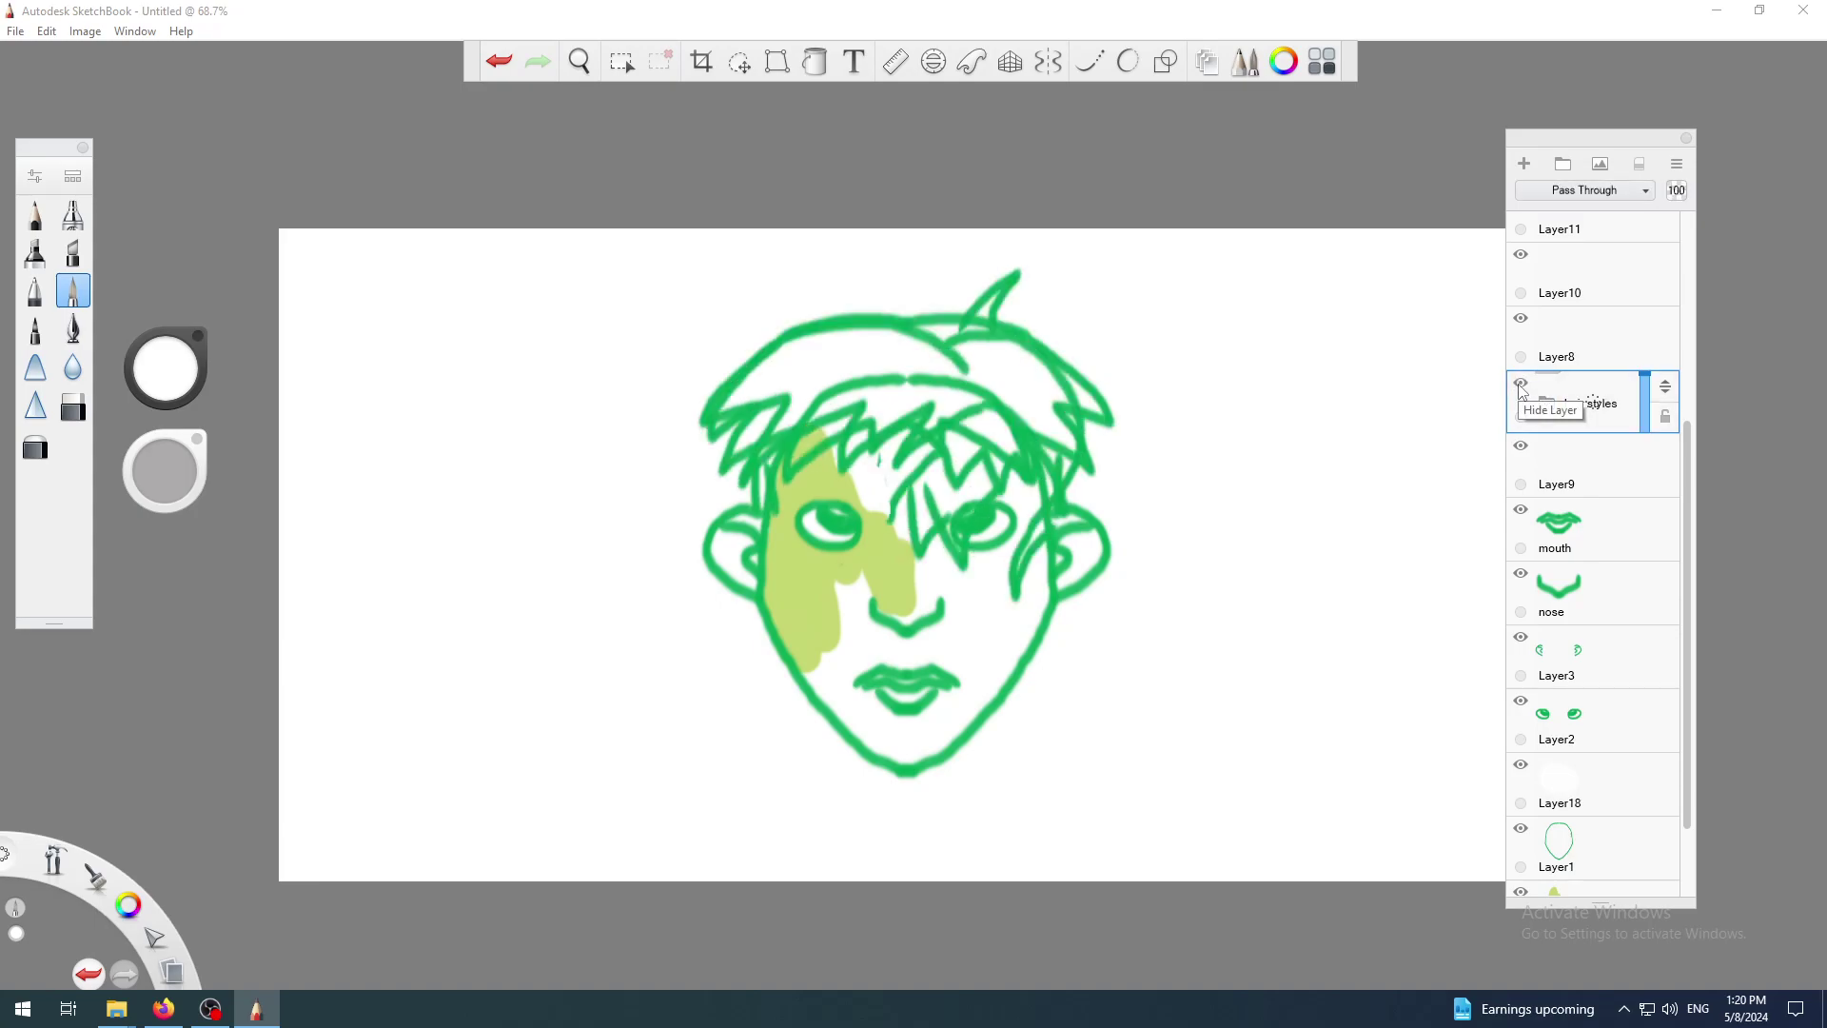
click(1520, 383)
click(1520, 384)
click(1521, 386)
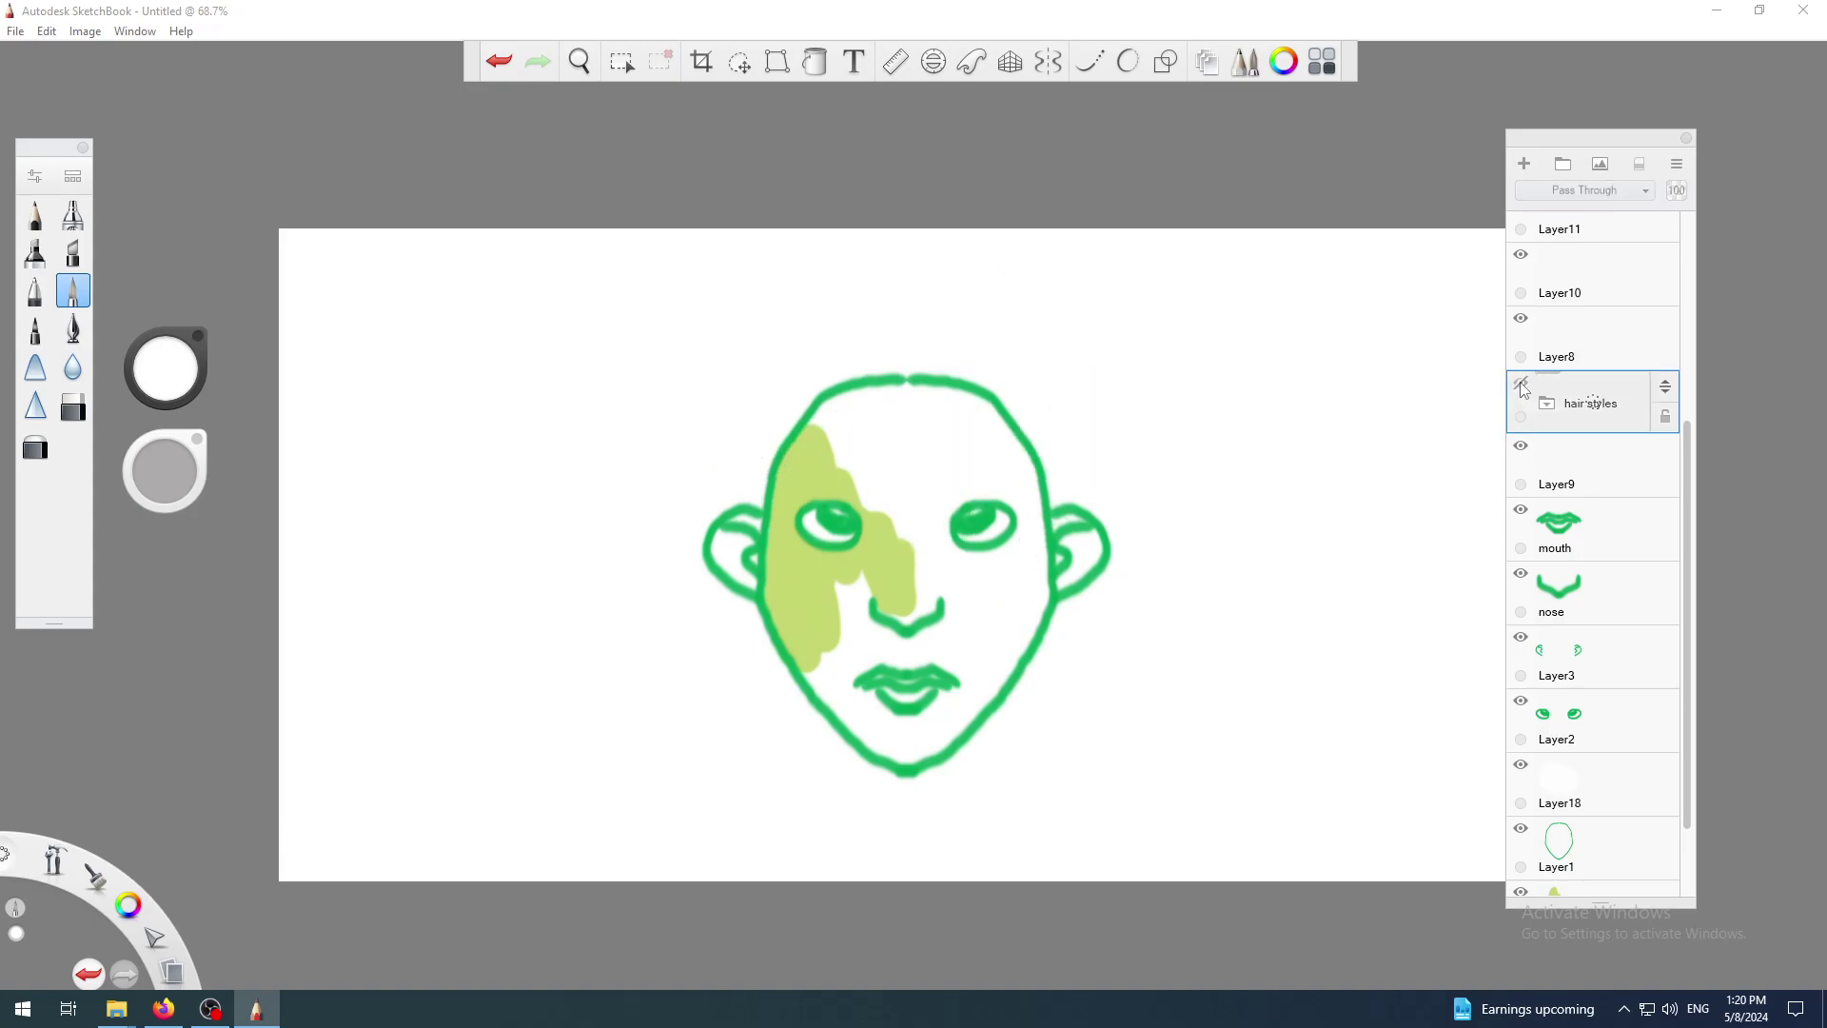
click(1521, 385)
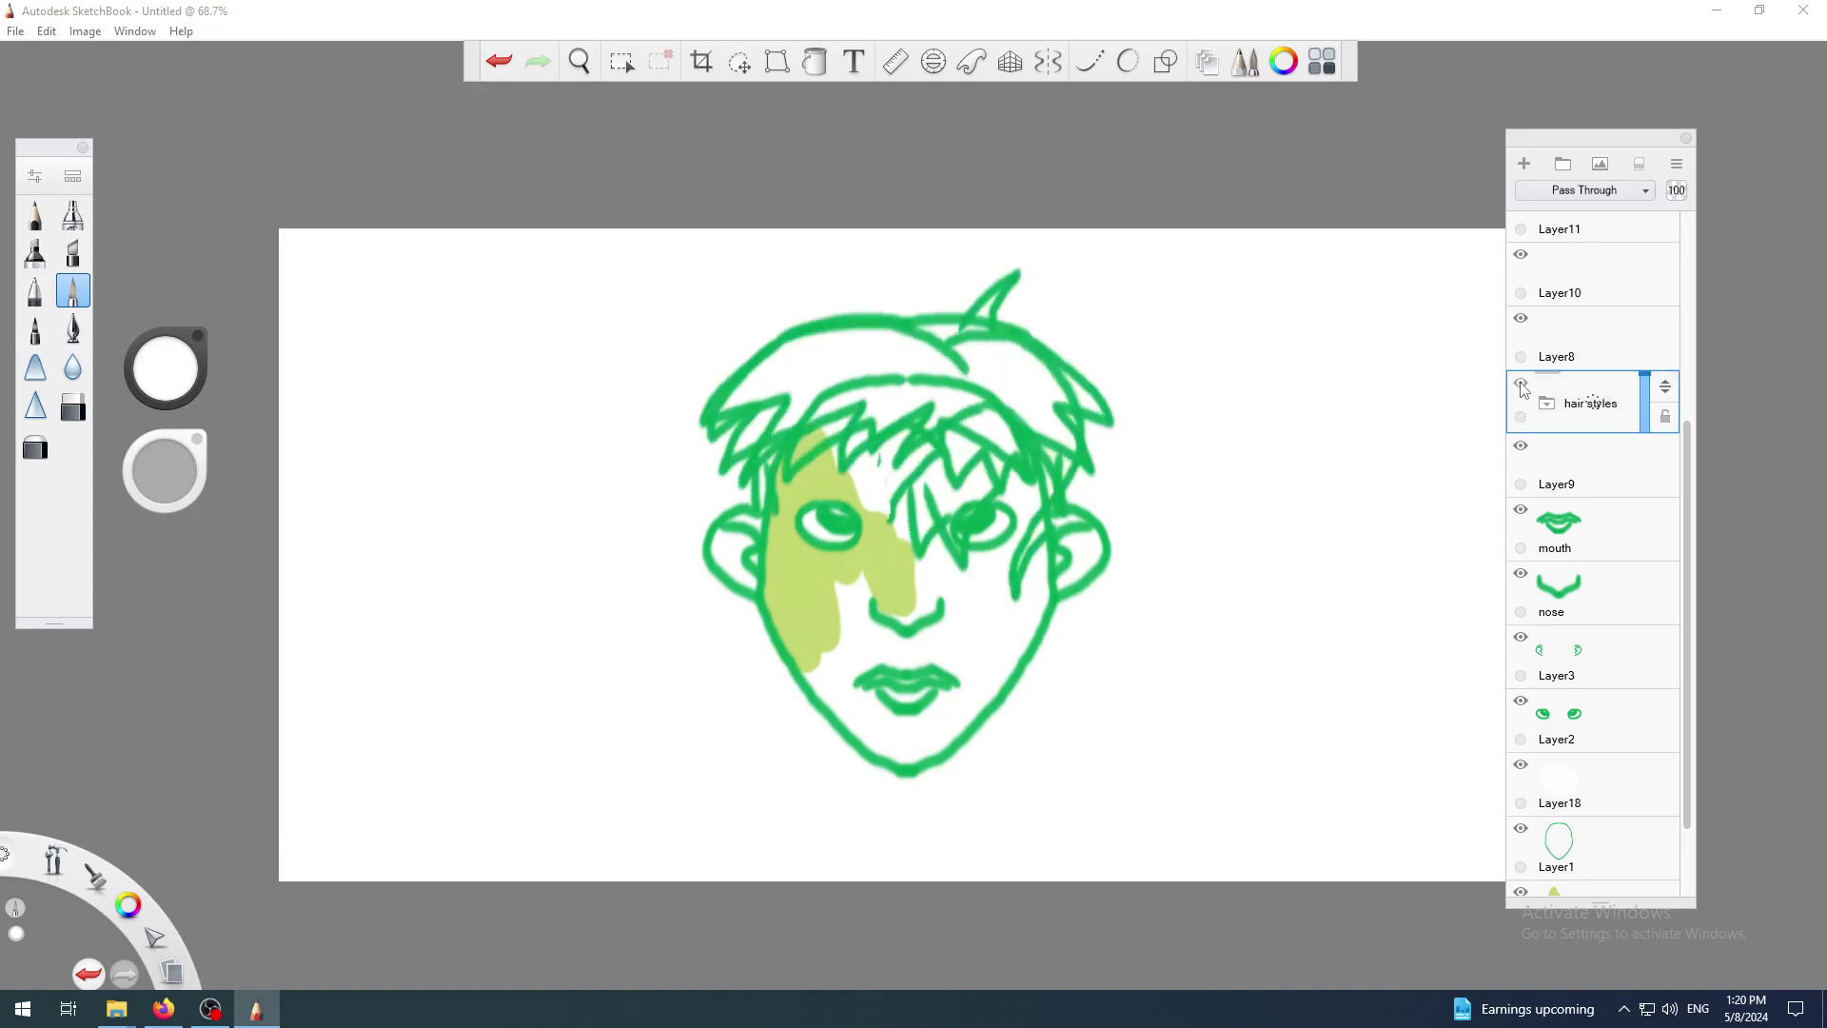
click(1520, 385)
click(1521, 385)
click(1549, 405)
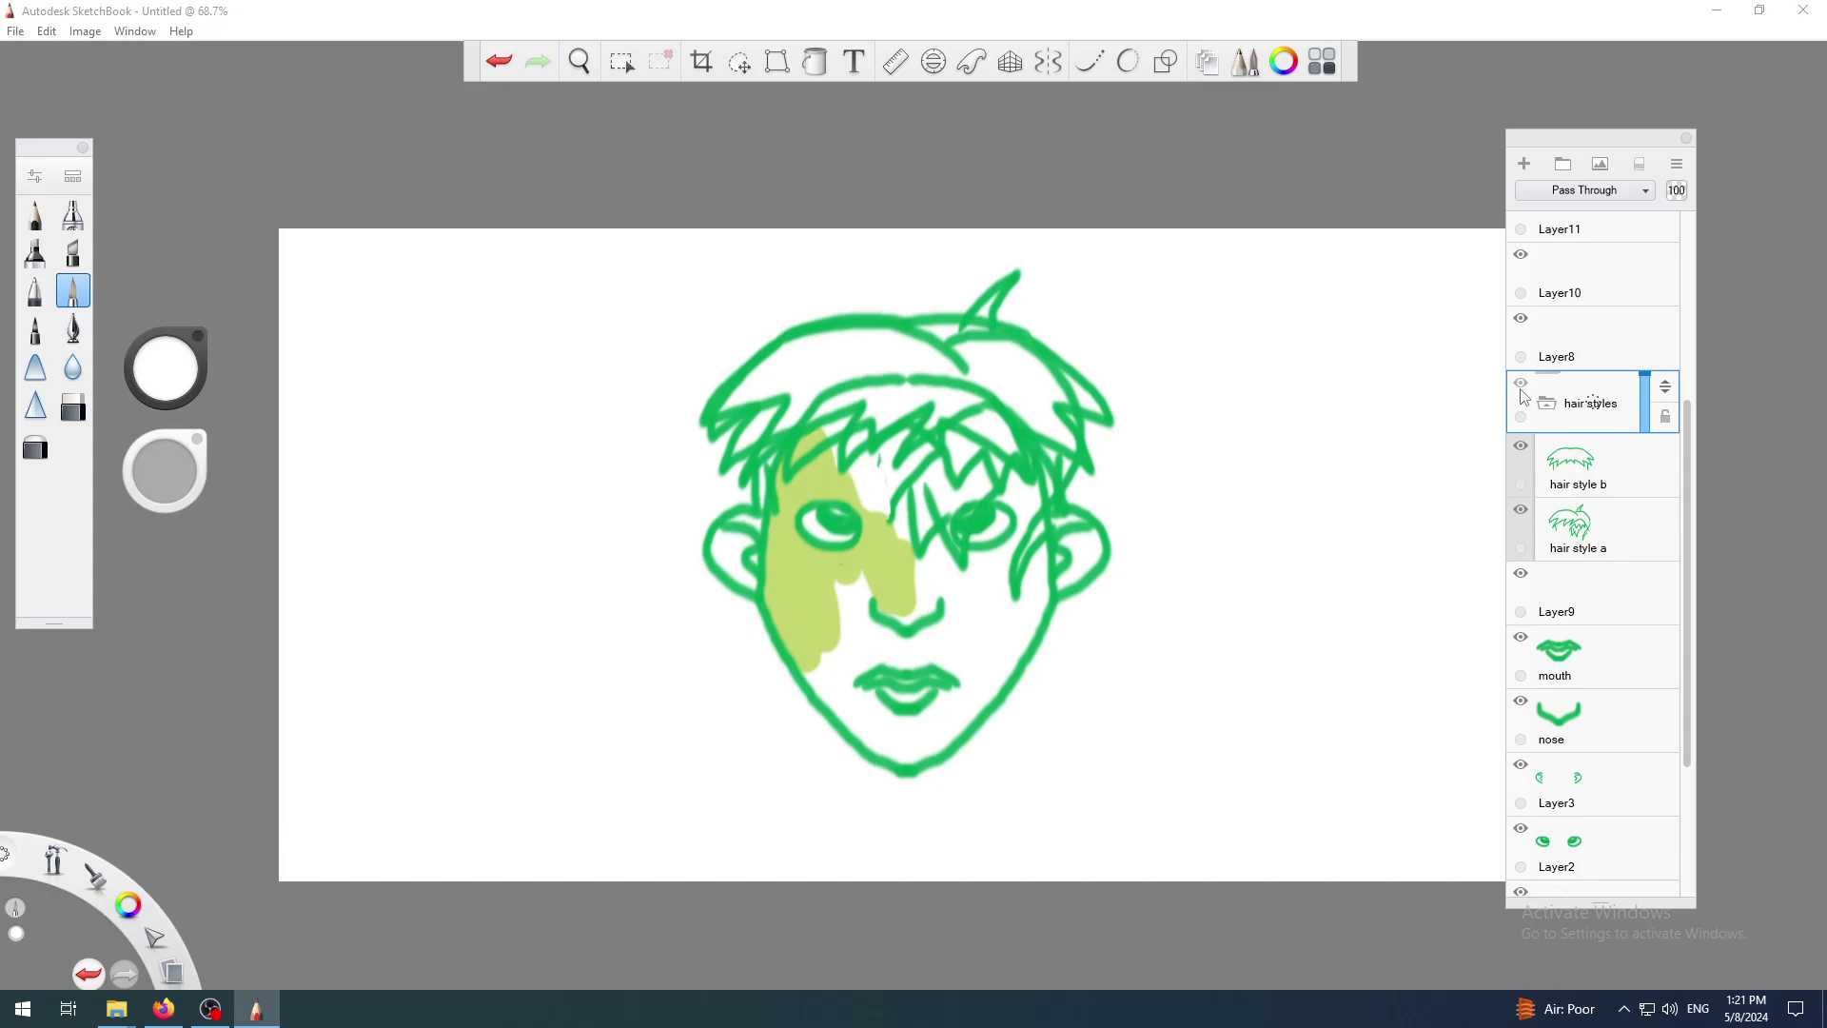
- Collapse the hair styles group, select Layer2 with the eye drawings, and hide the hair group
click(1521, 385)
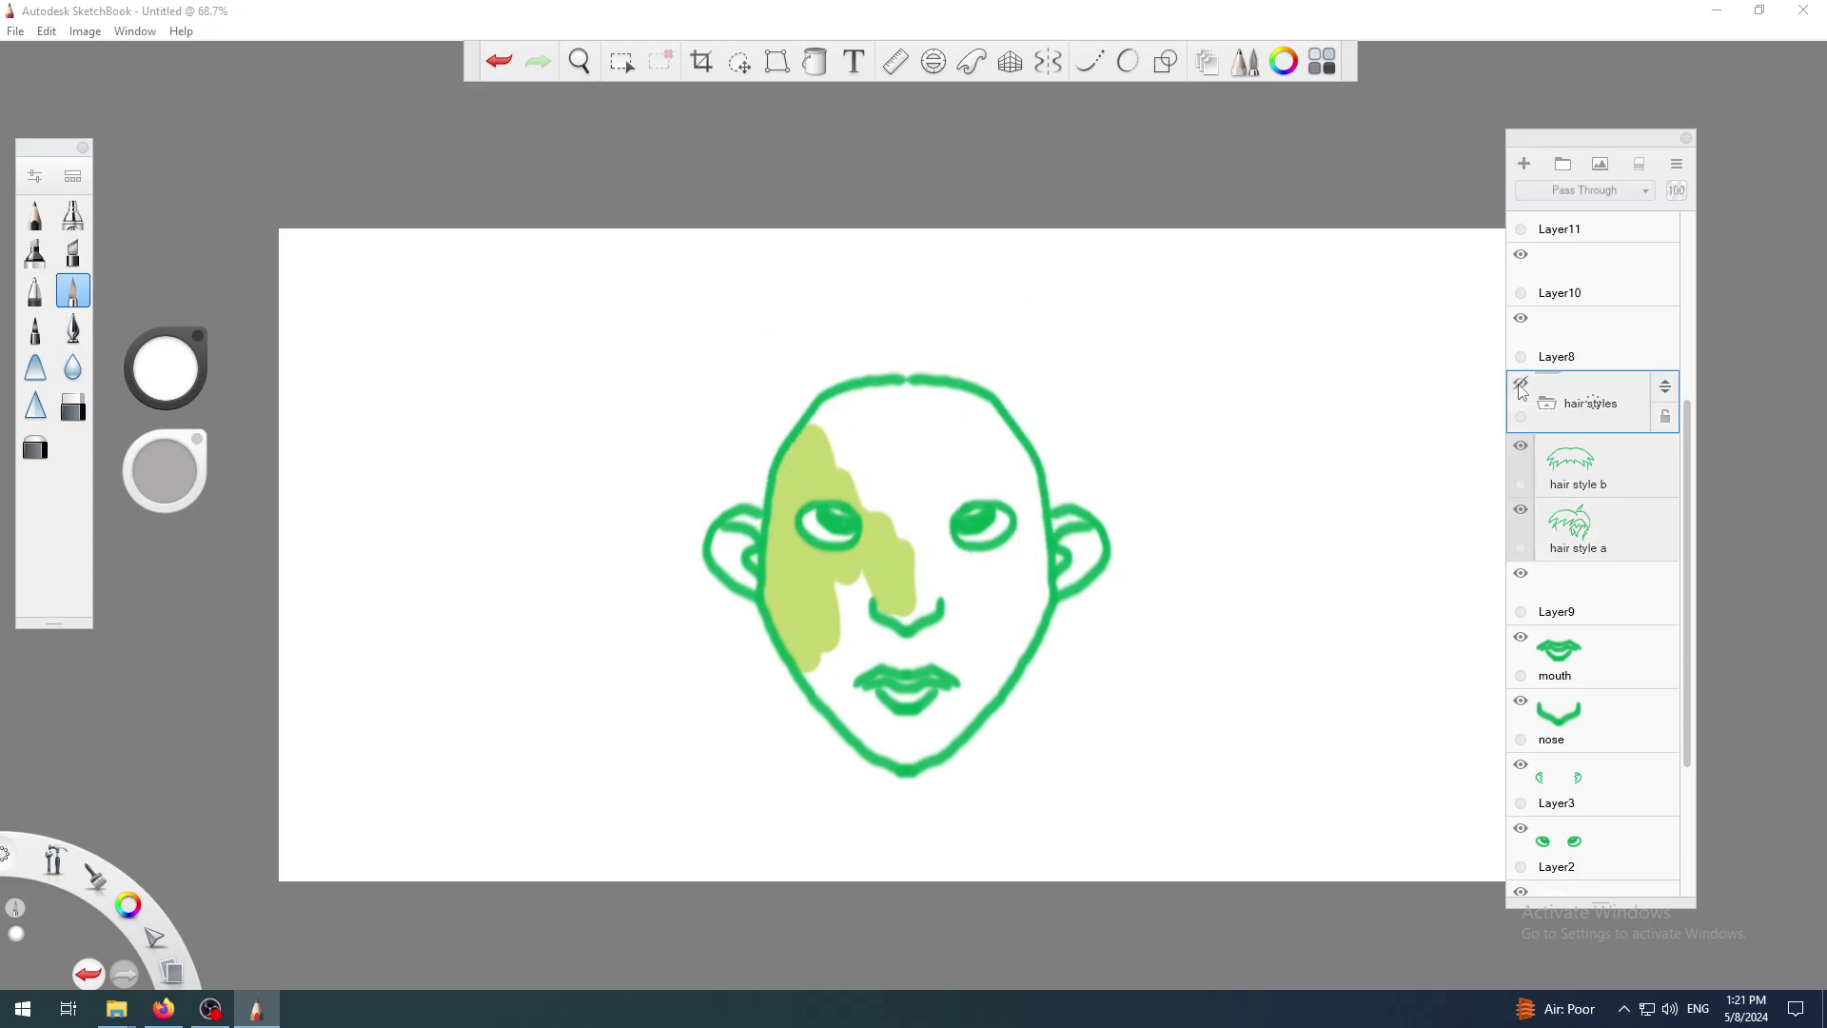
click(1520, 385)
click(1548, 404)
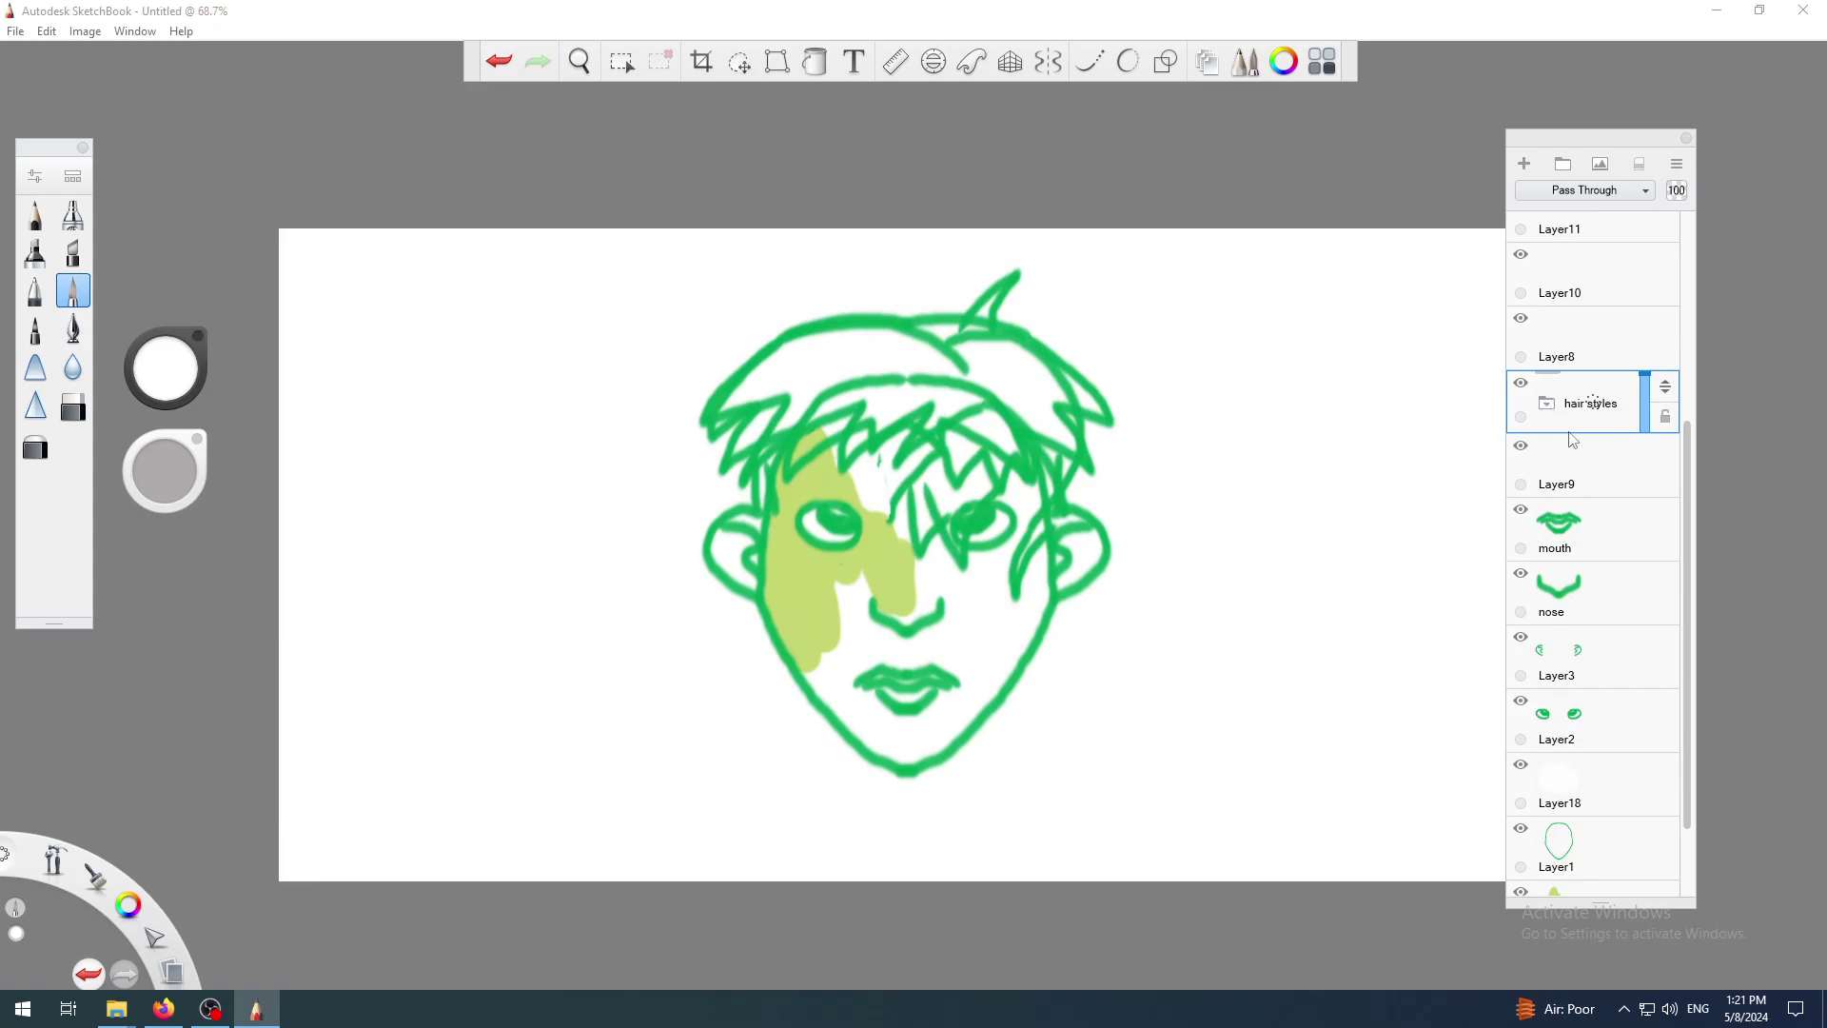
drag(1689, 556, 1686, 628)
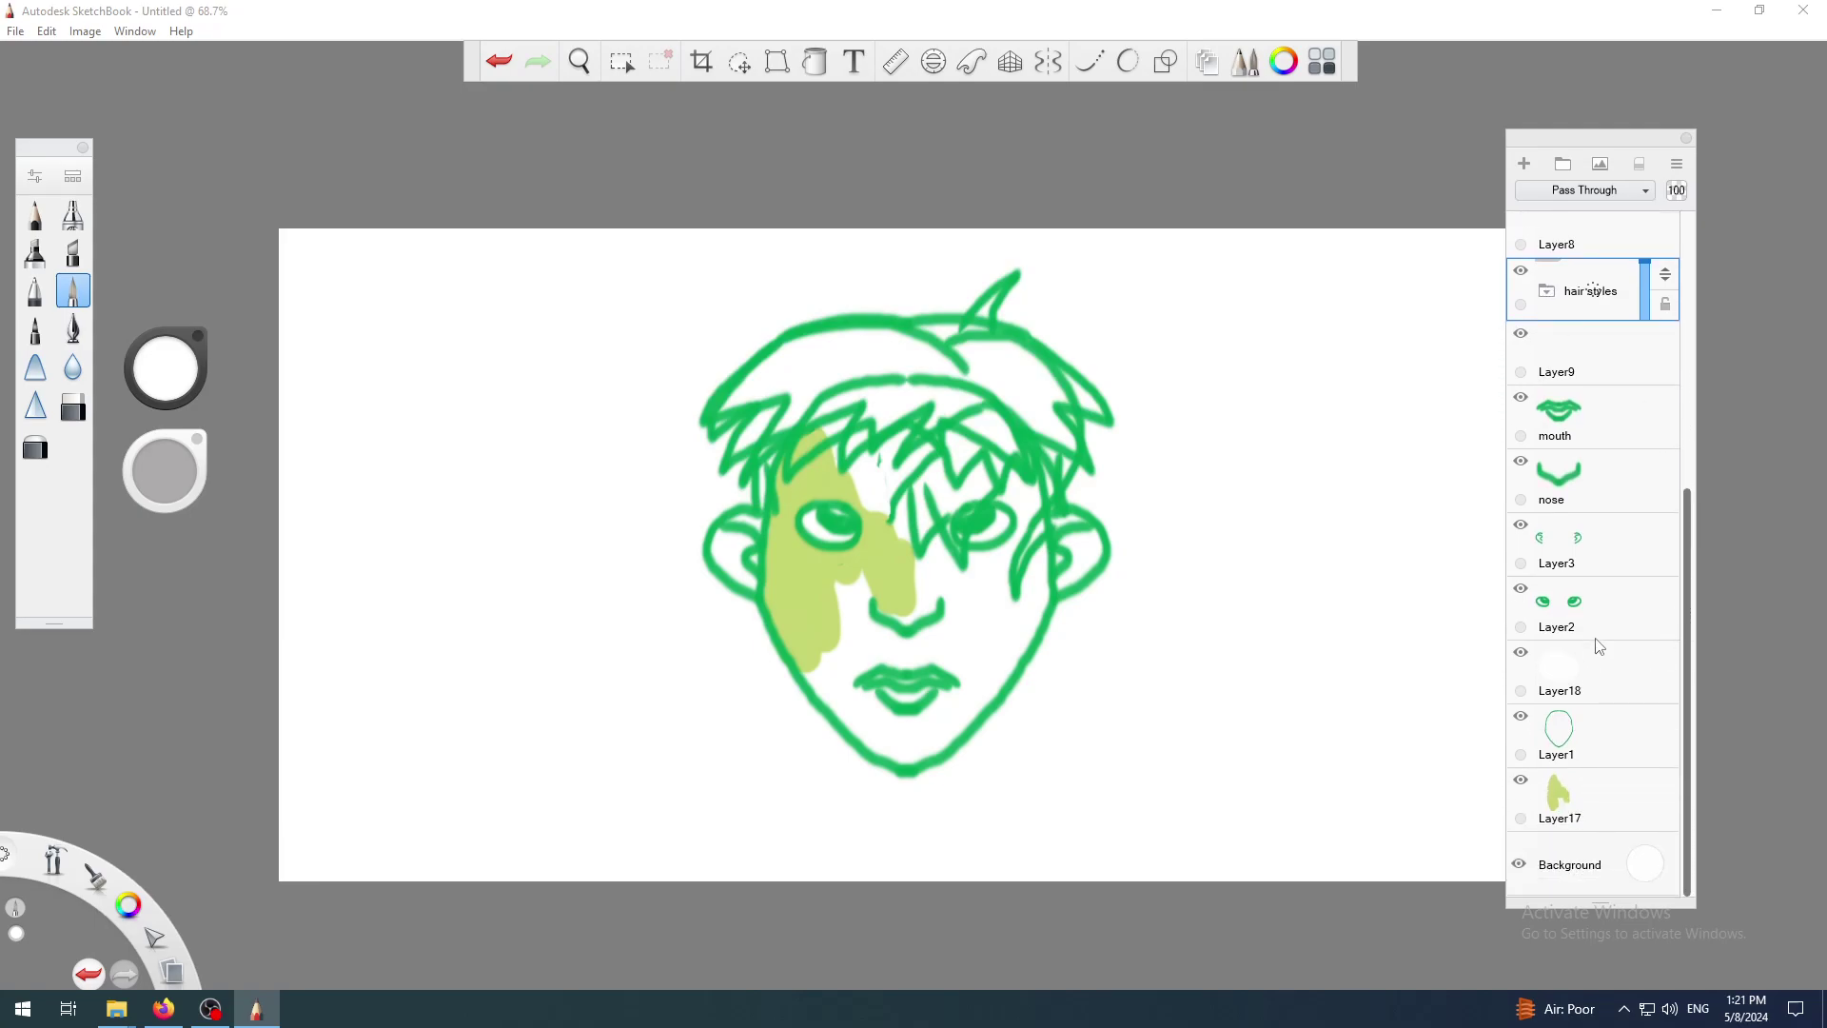
click(1608, 609)
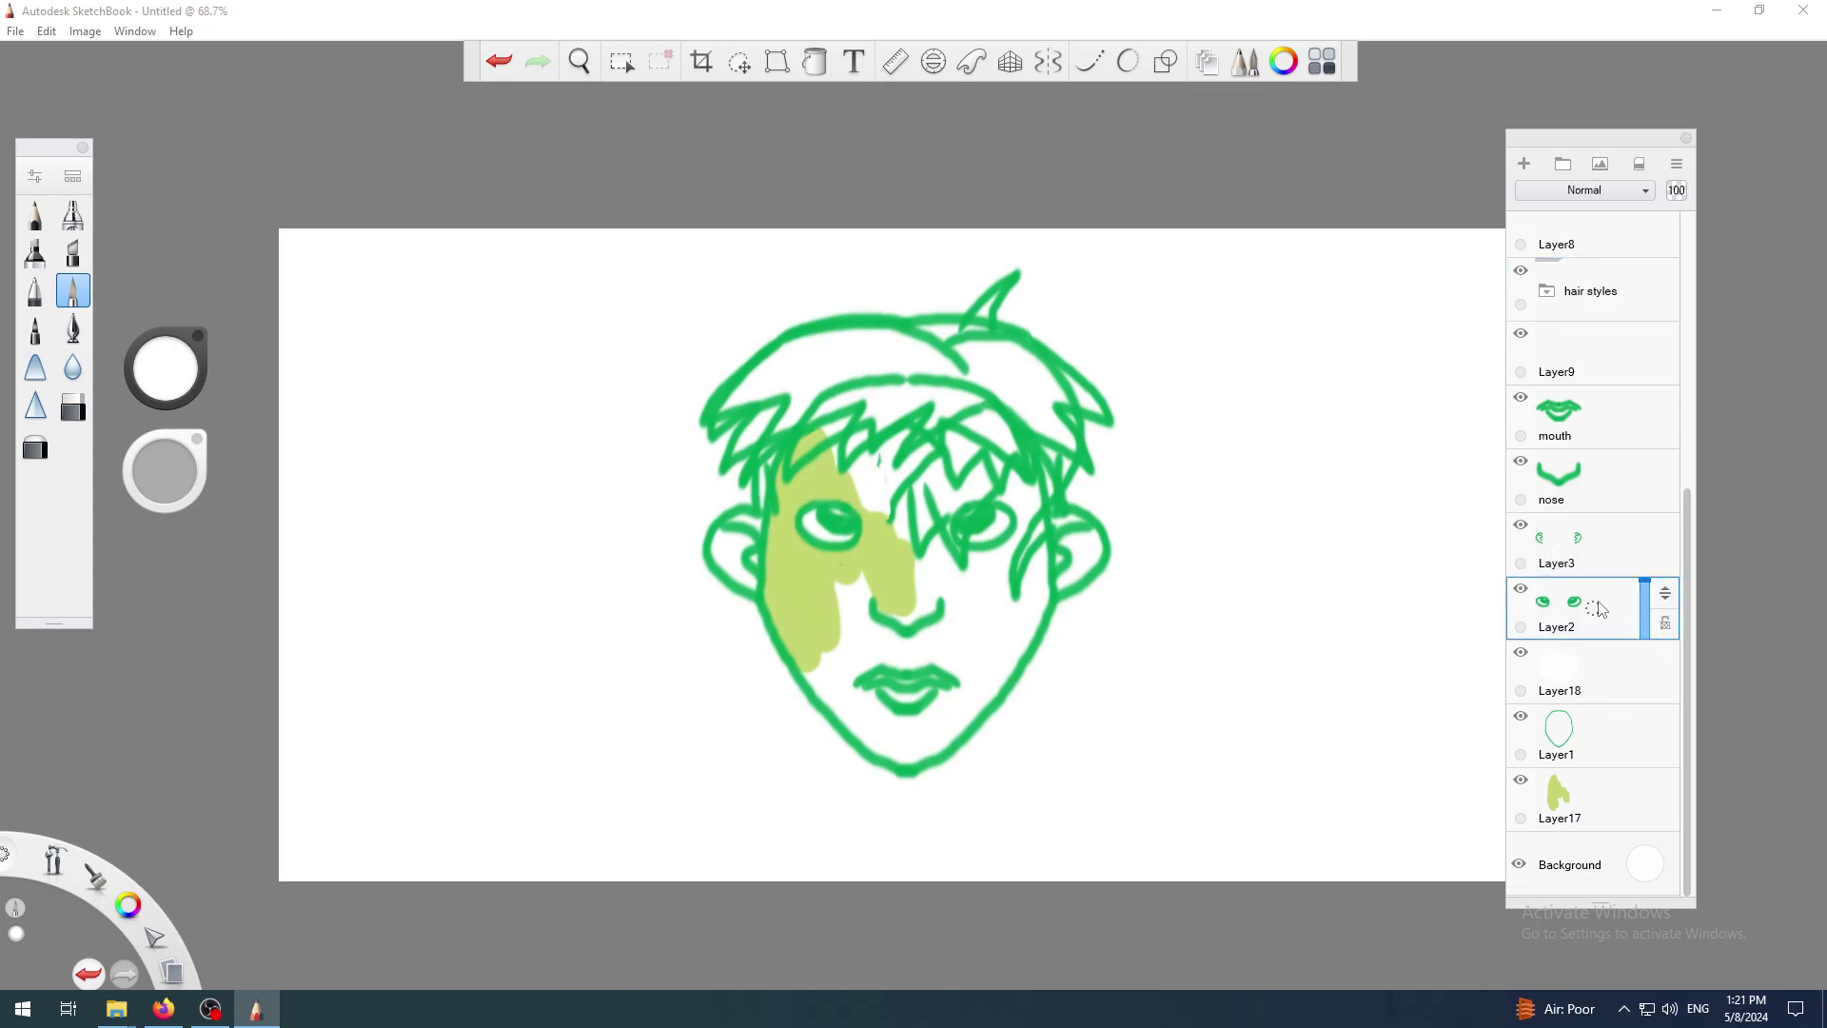
drag(1684, 575, 1689, 487)
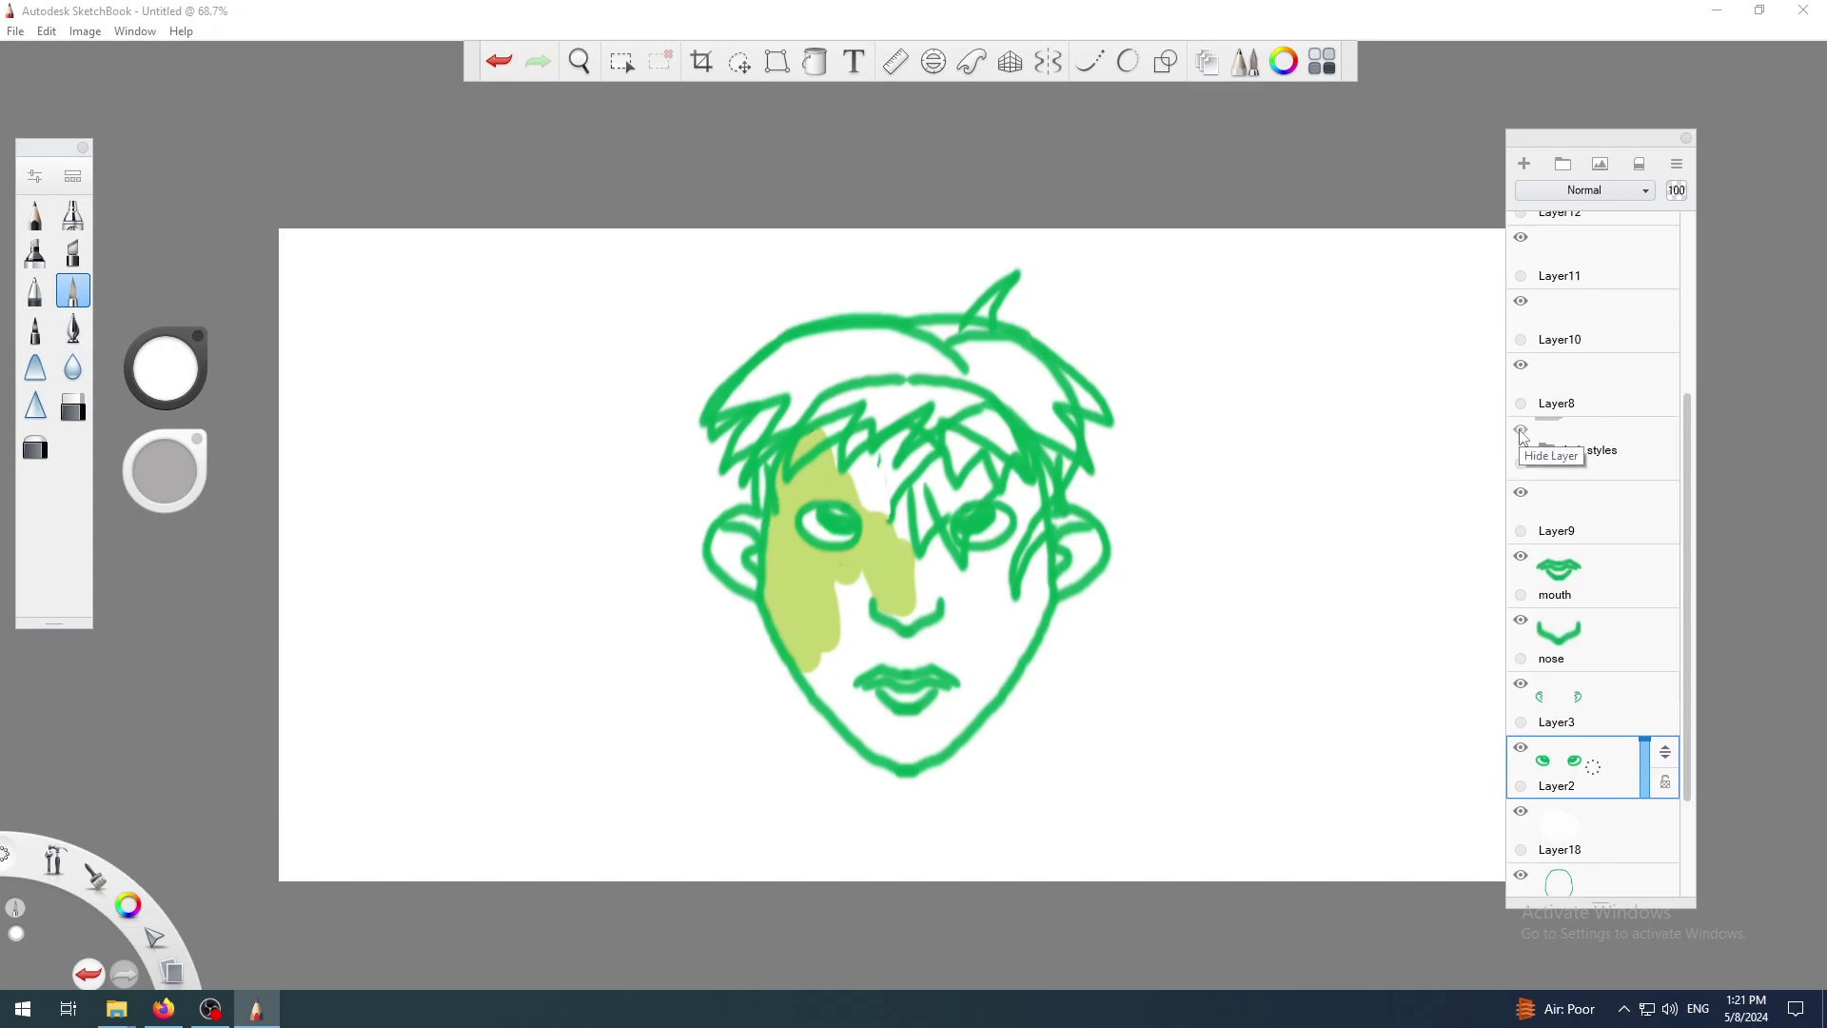
click(1520, 430)
drag(1686, 493, 1700, 614)
- Bring up Layer2's quick actions and the Layer Menu list, then dismiss it unchanged
click(1585, 618)
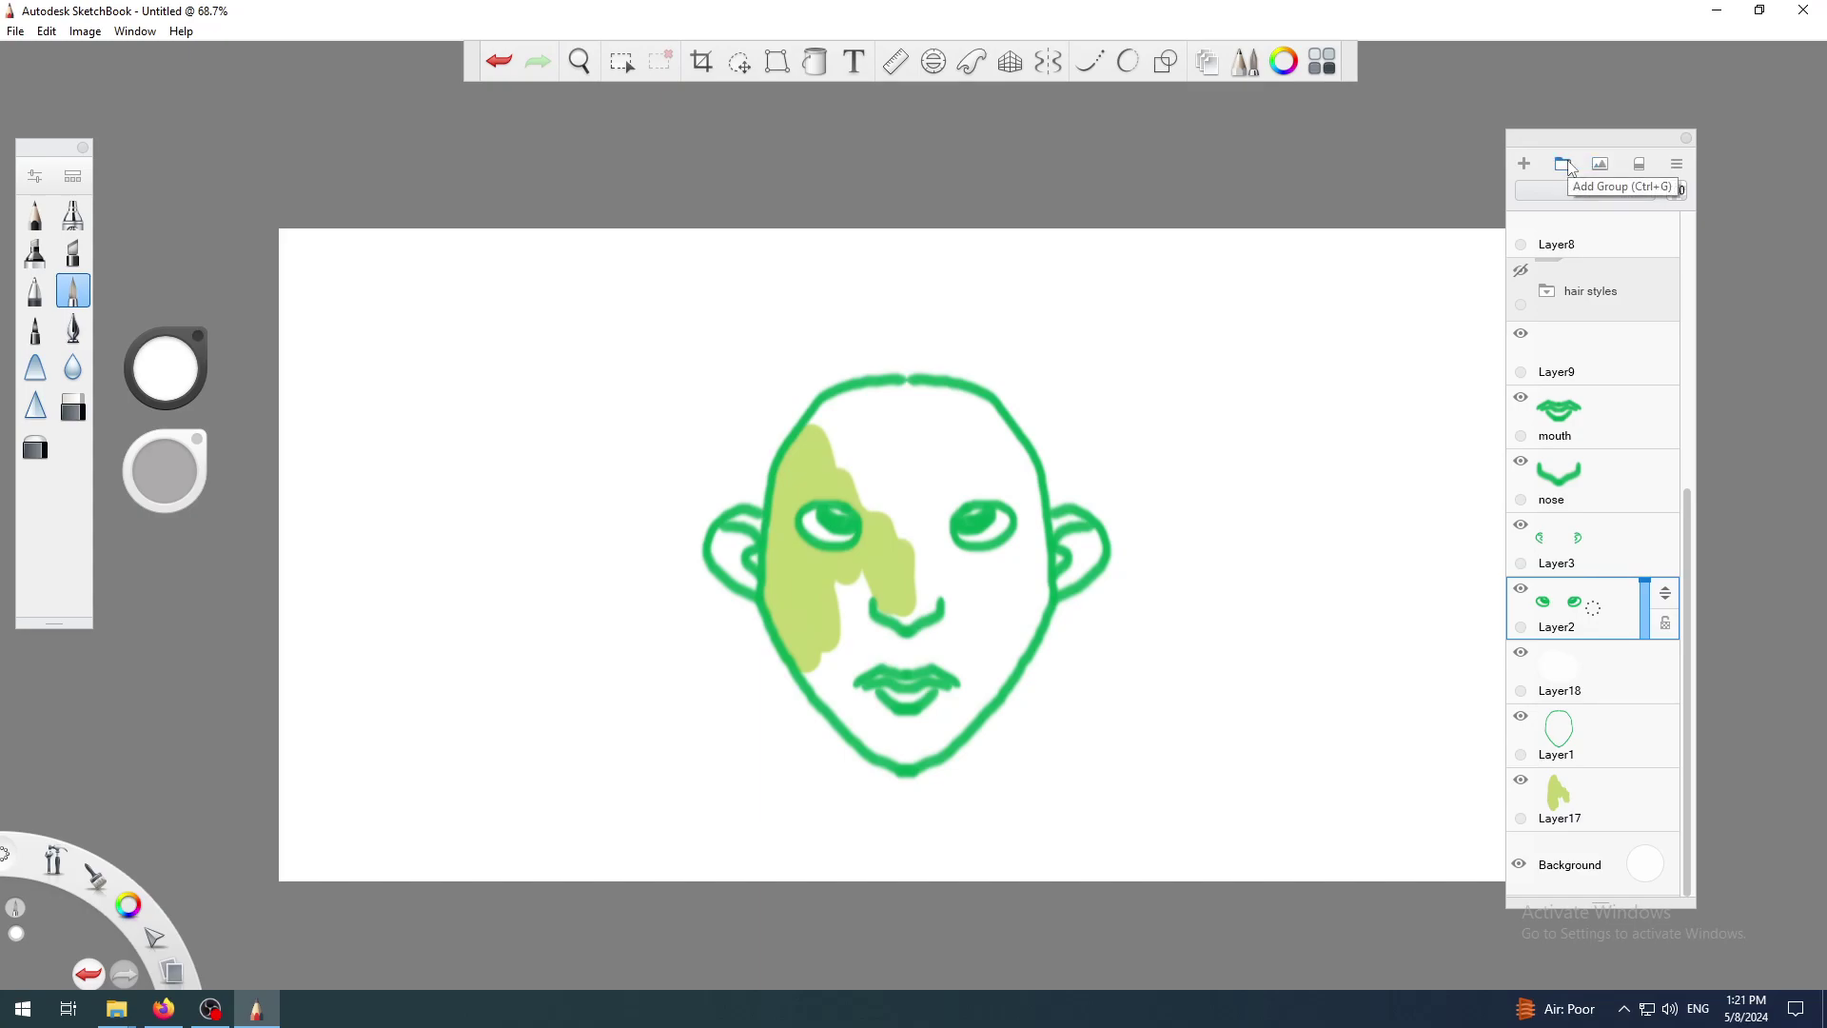
click(1677, 165)
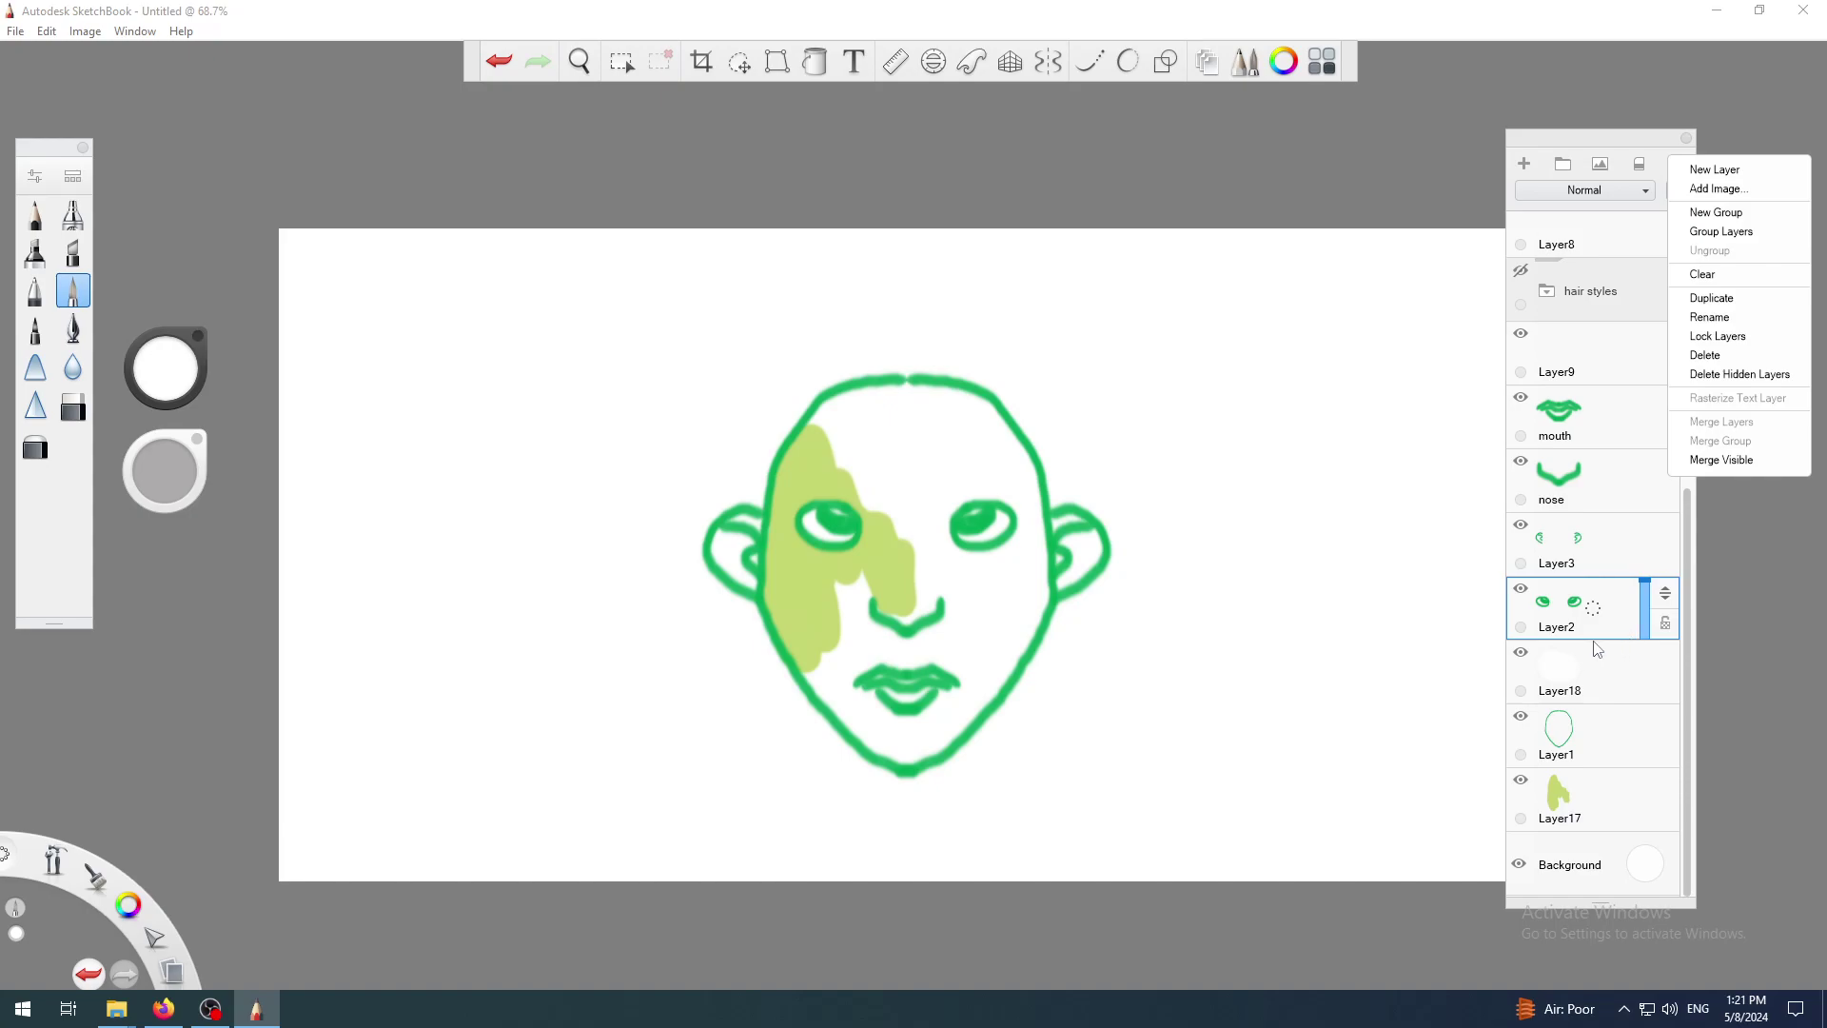
click(1573, 670)
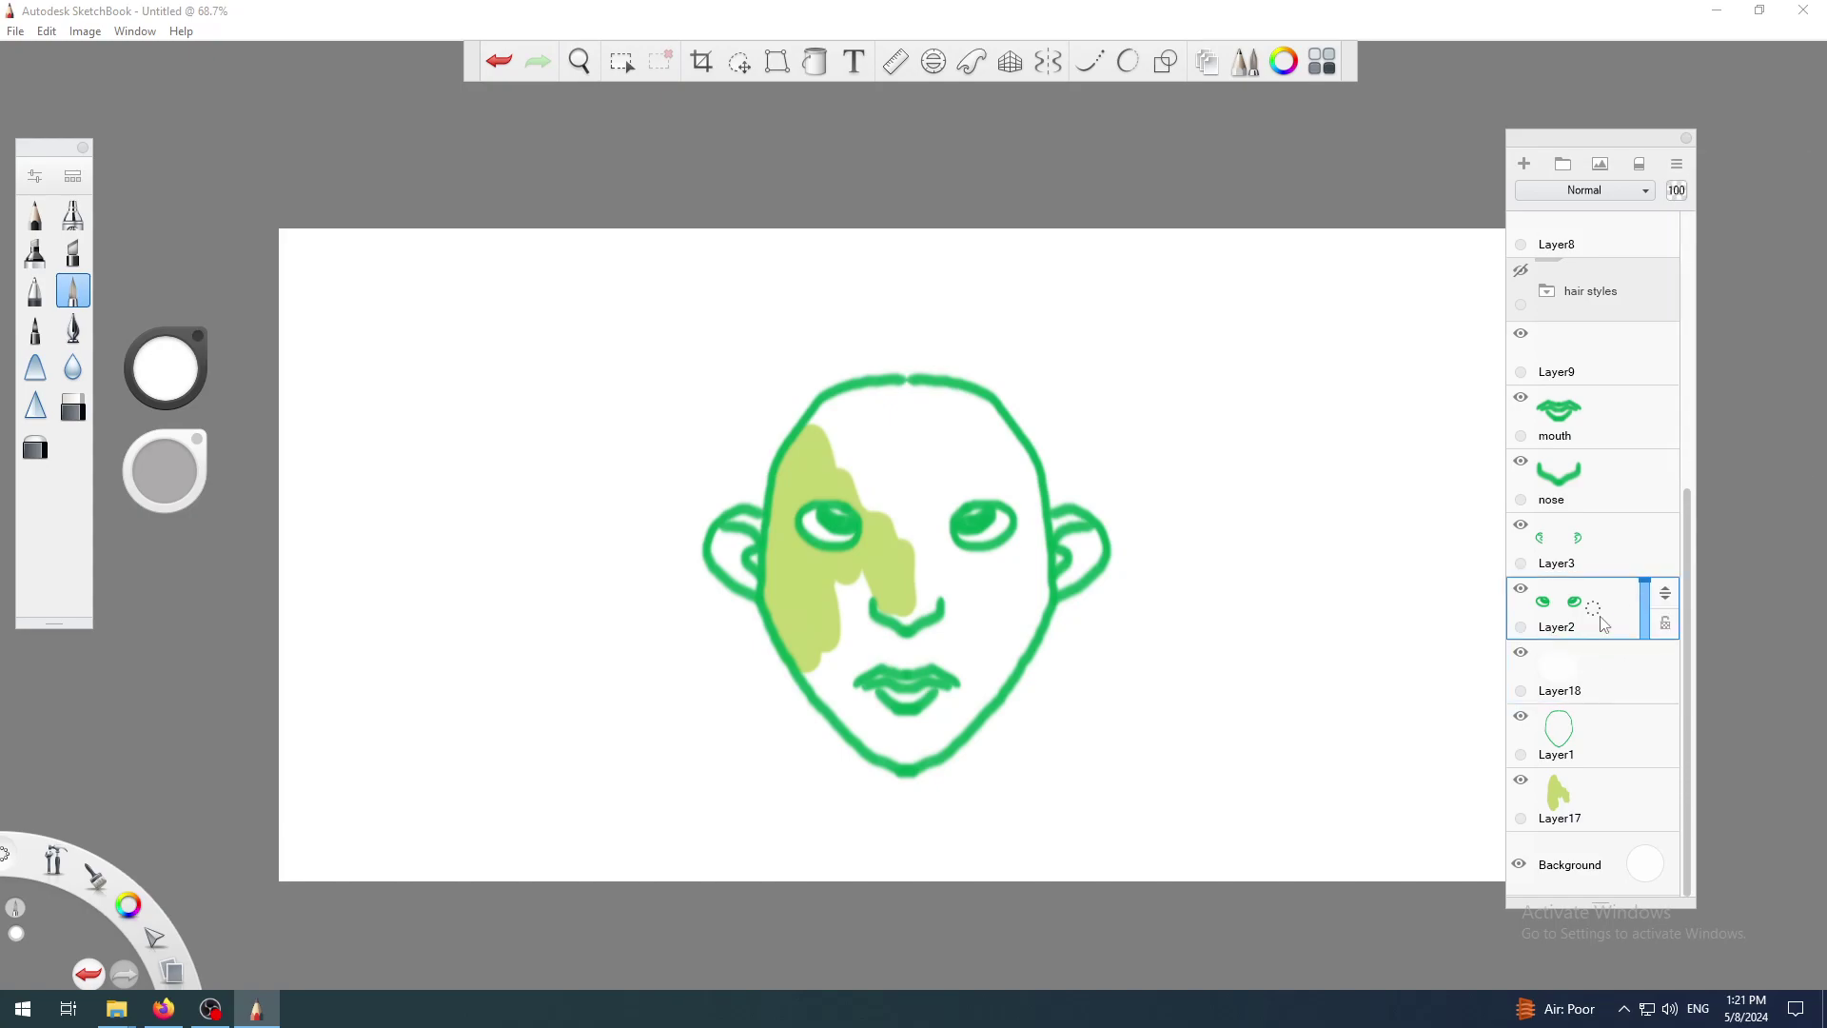
click(1522, 591)
click(1521, 591)
click(1522, 656)
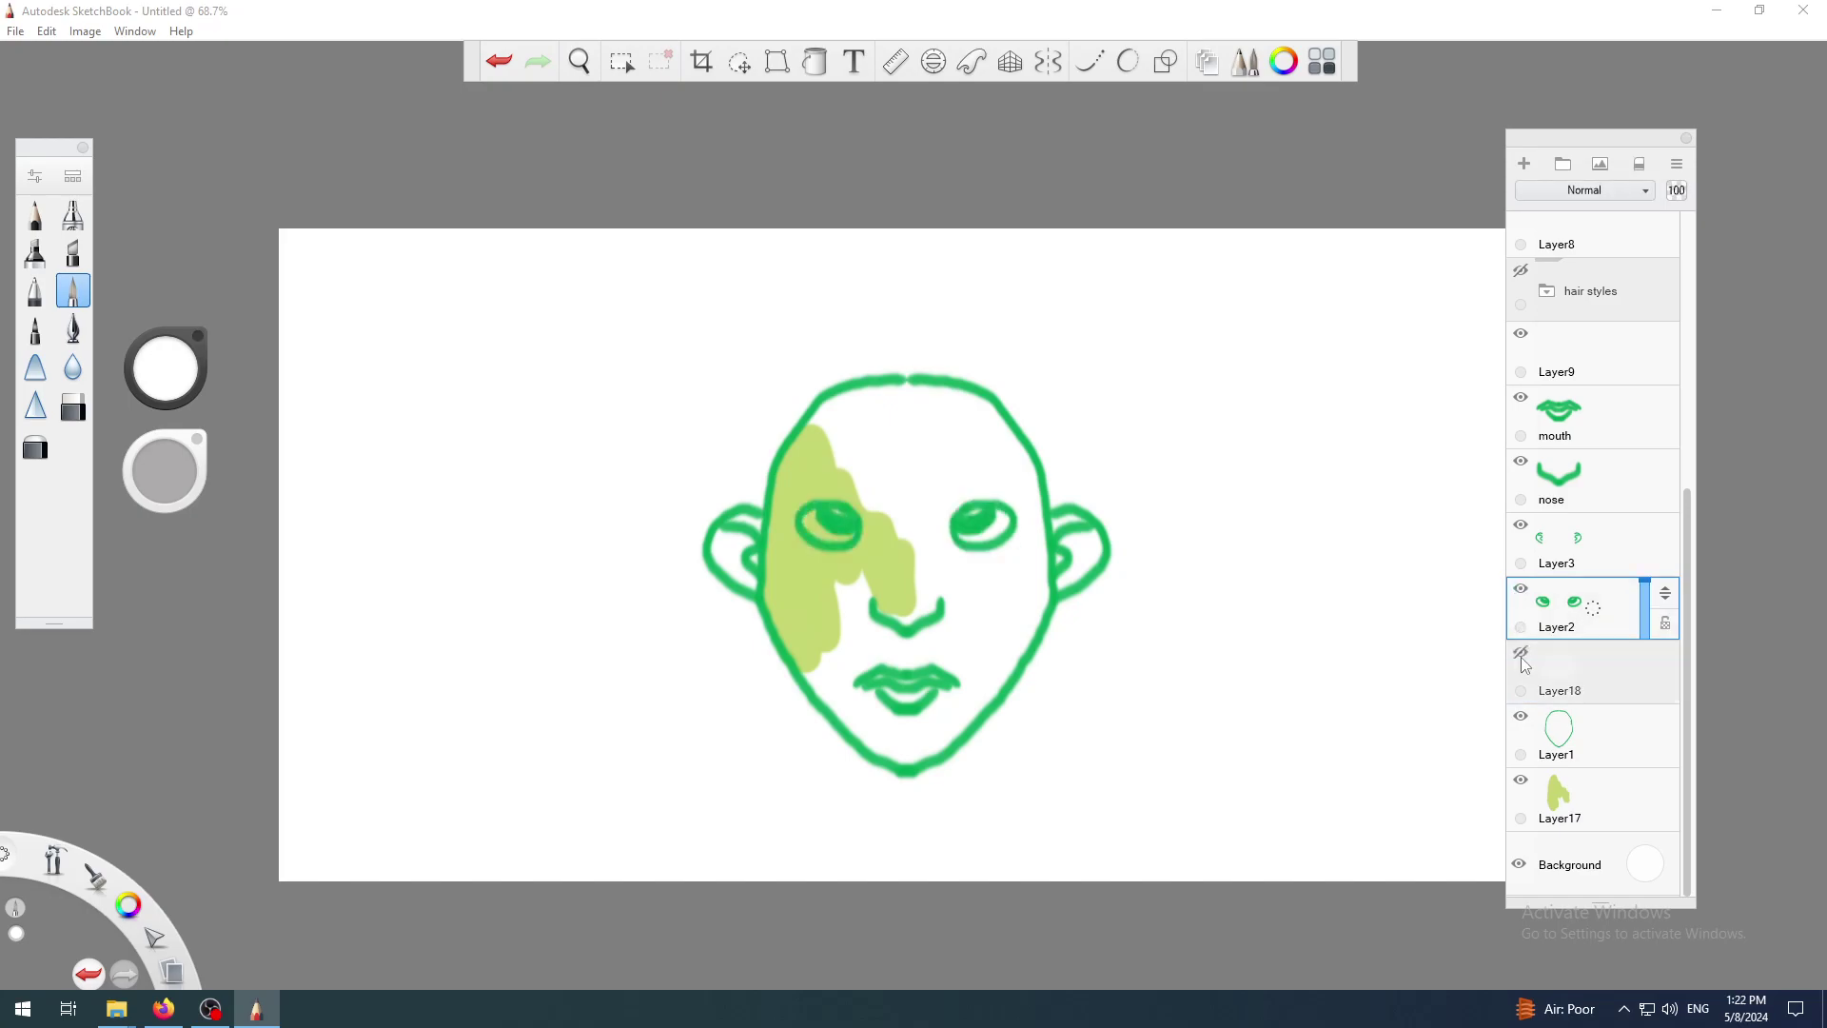
click(1522, 655)
click(1602, 666)
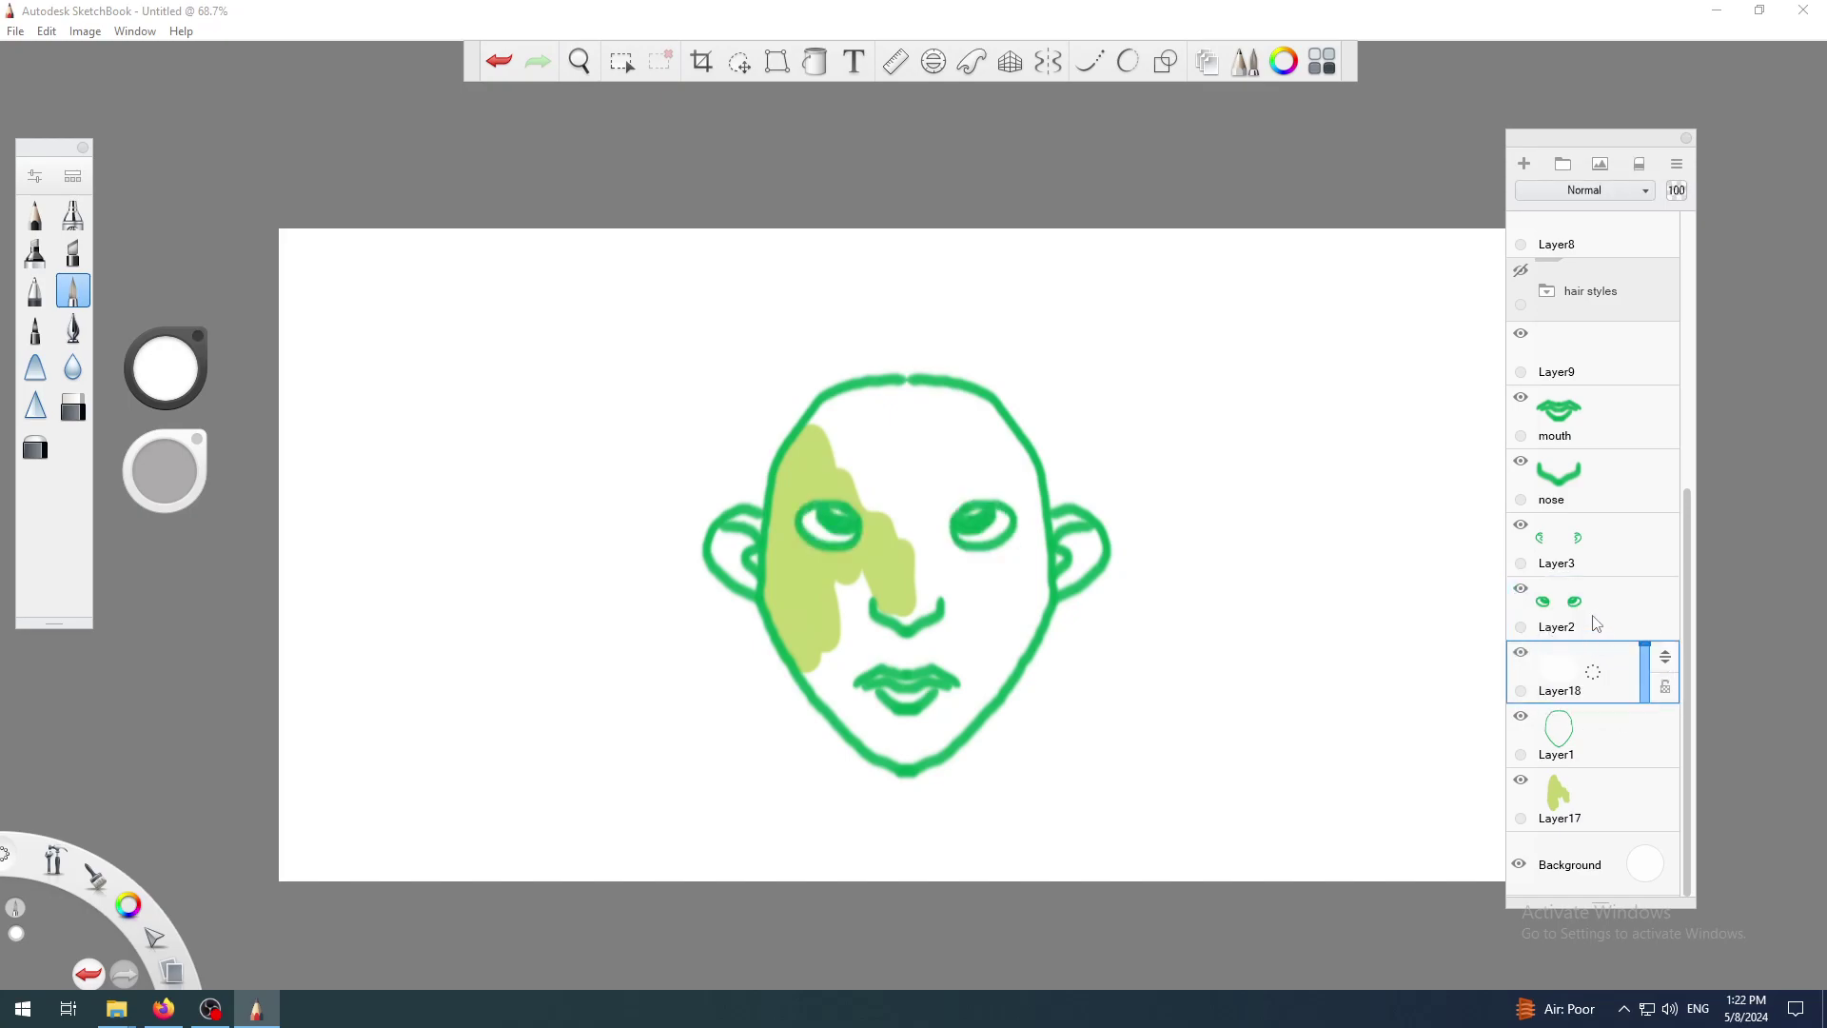
click(1603, 616)
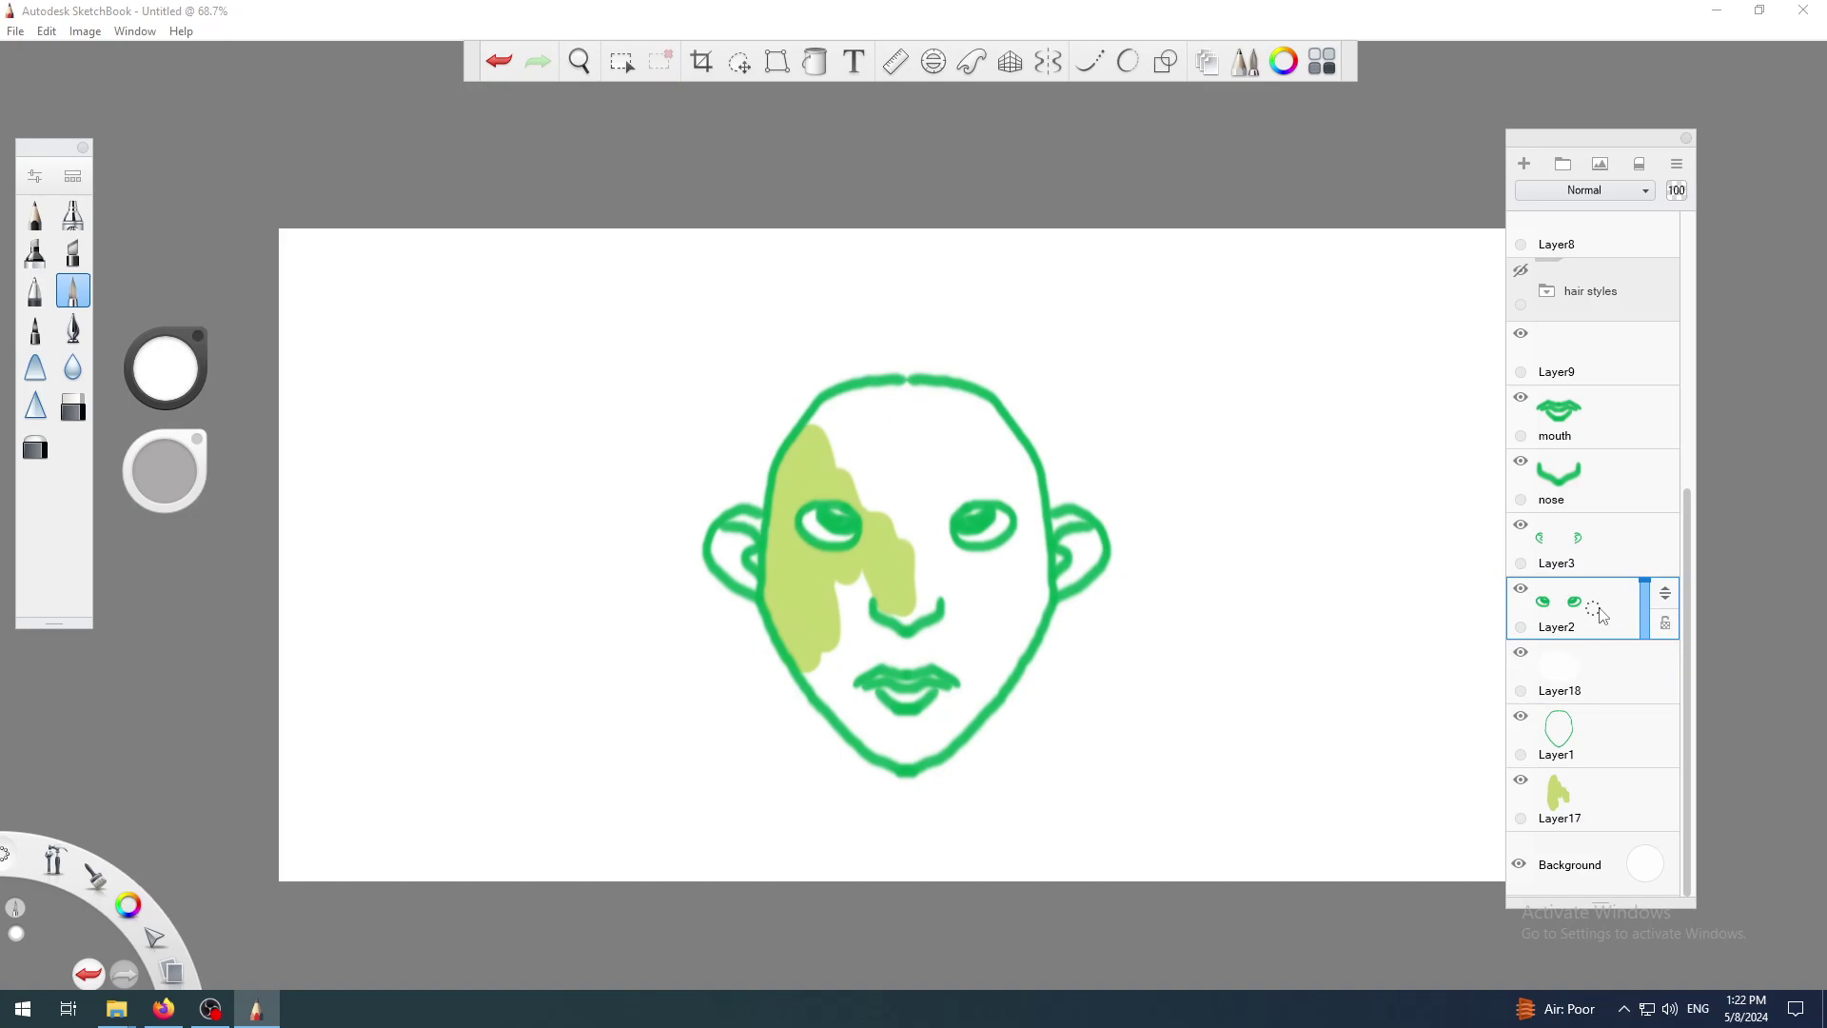
click(1607, 672)
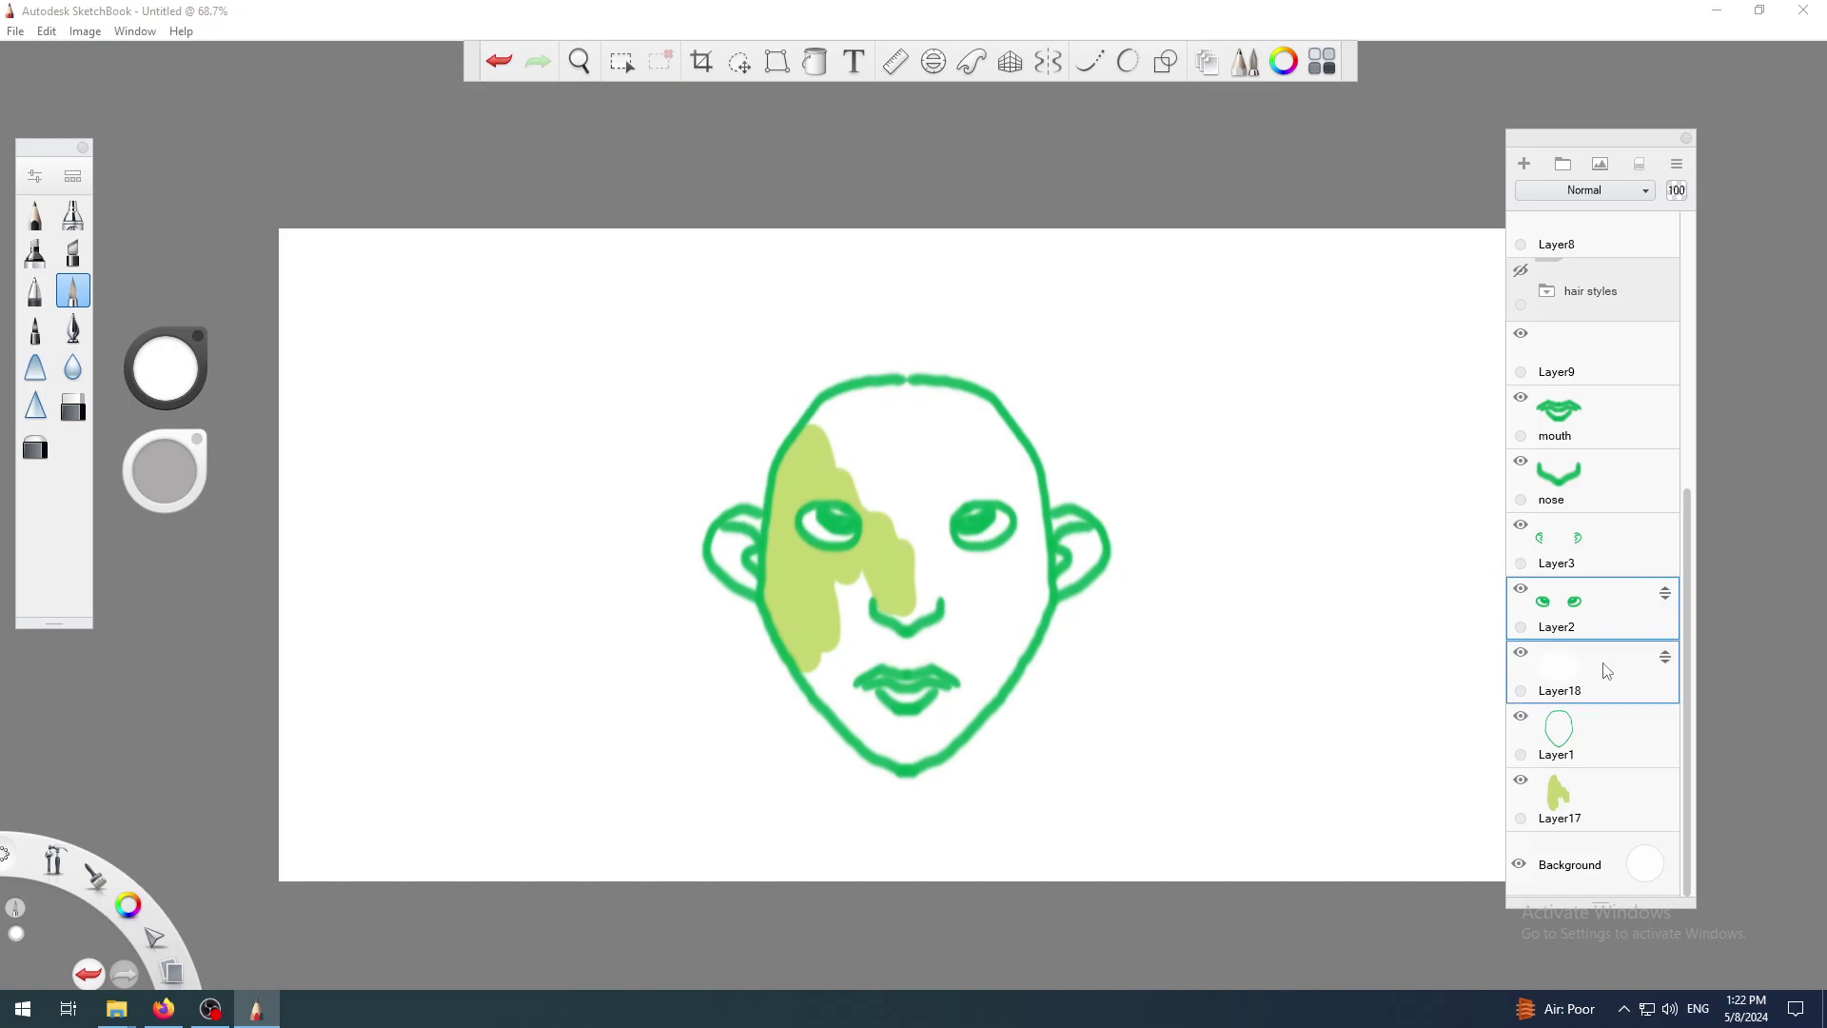
click(1614, 626)
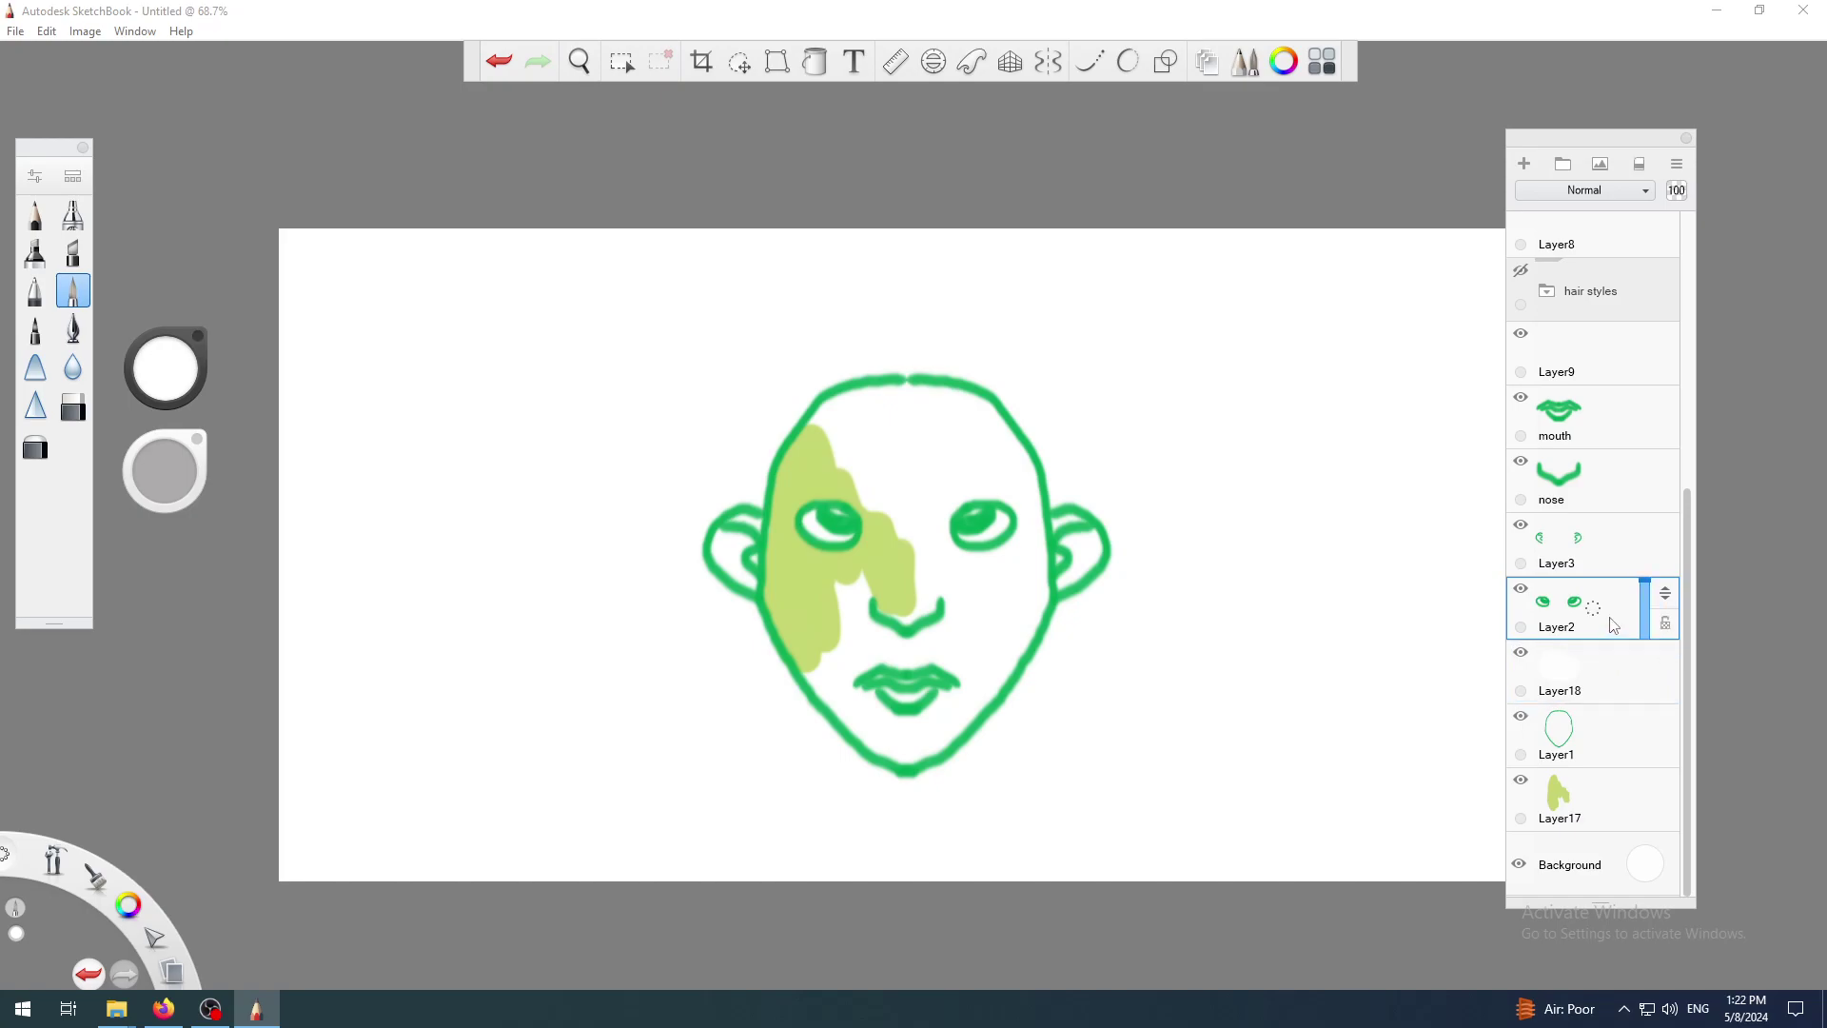
ctrl+click(1611, 674)
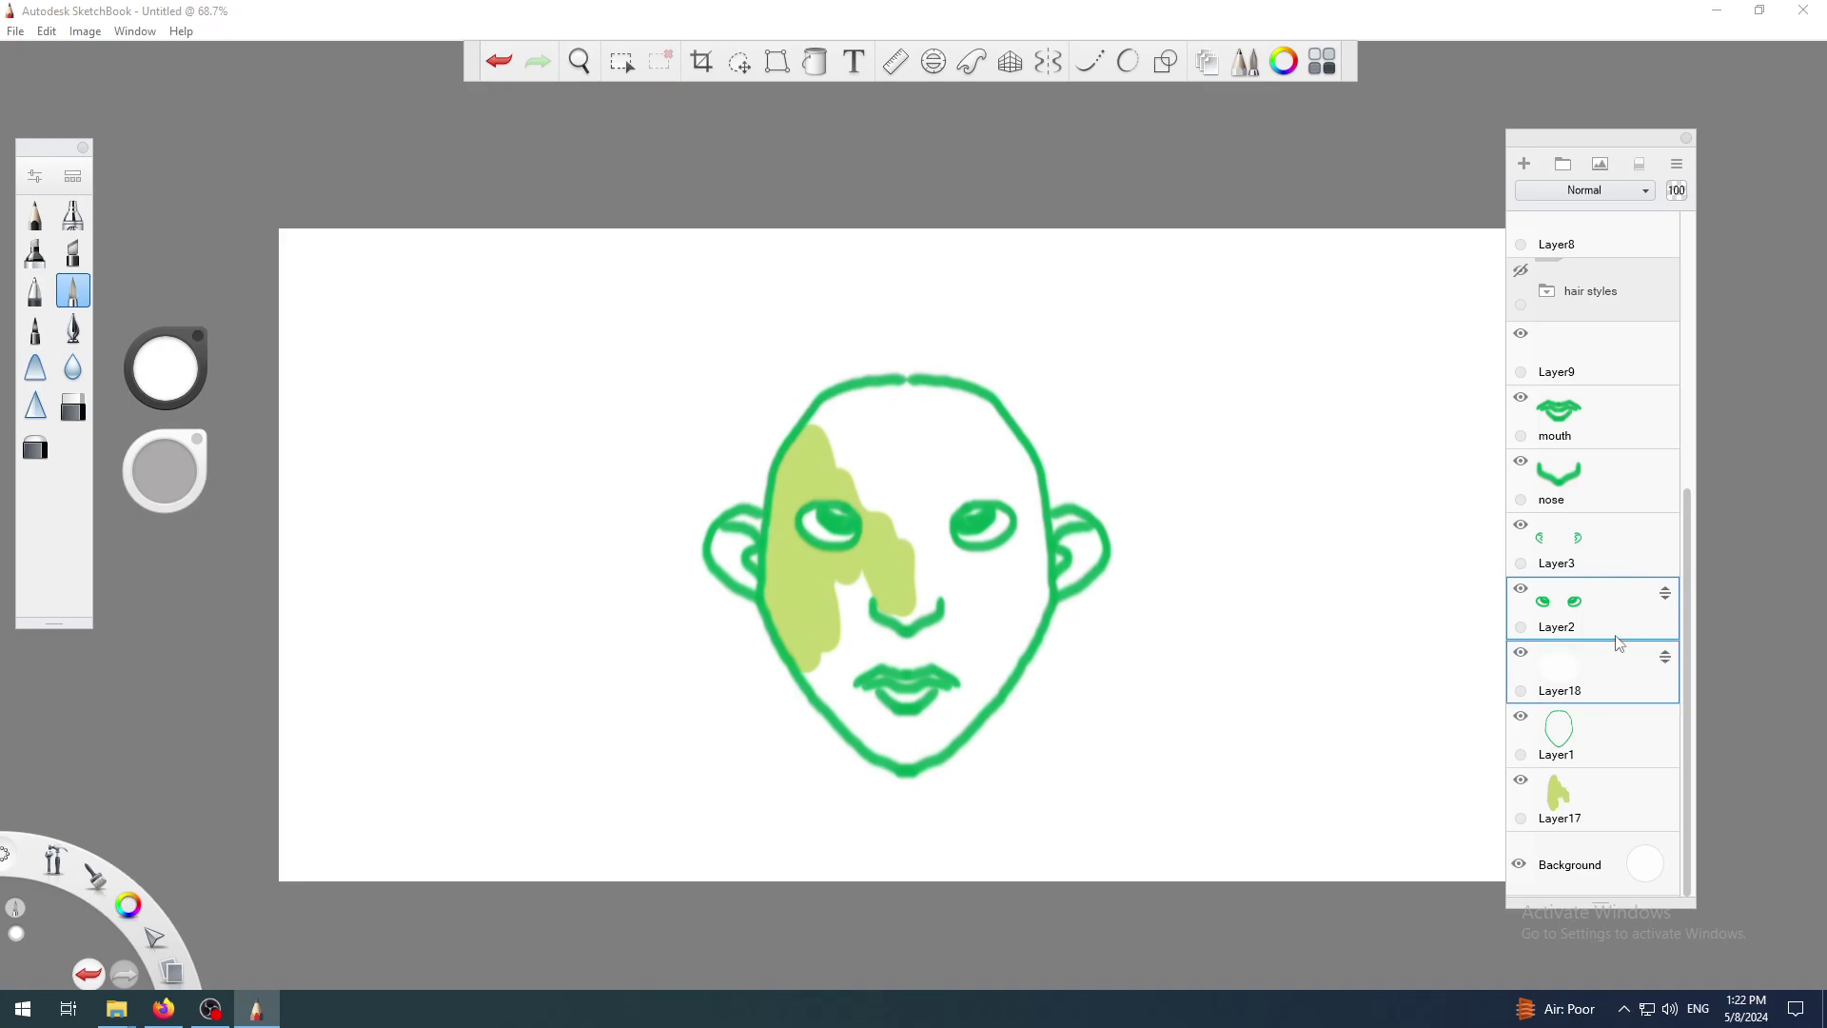
drag(1612, 612, 1619, 687)
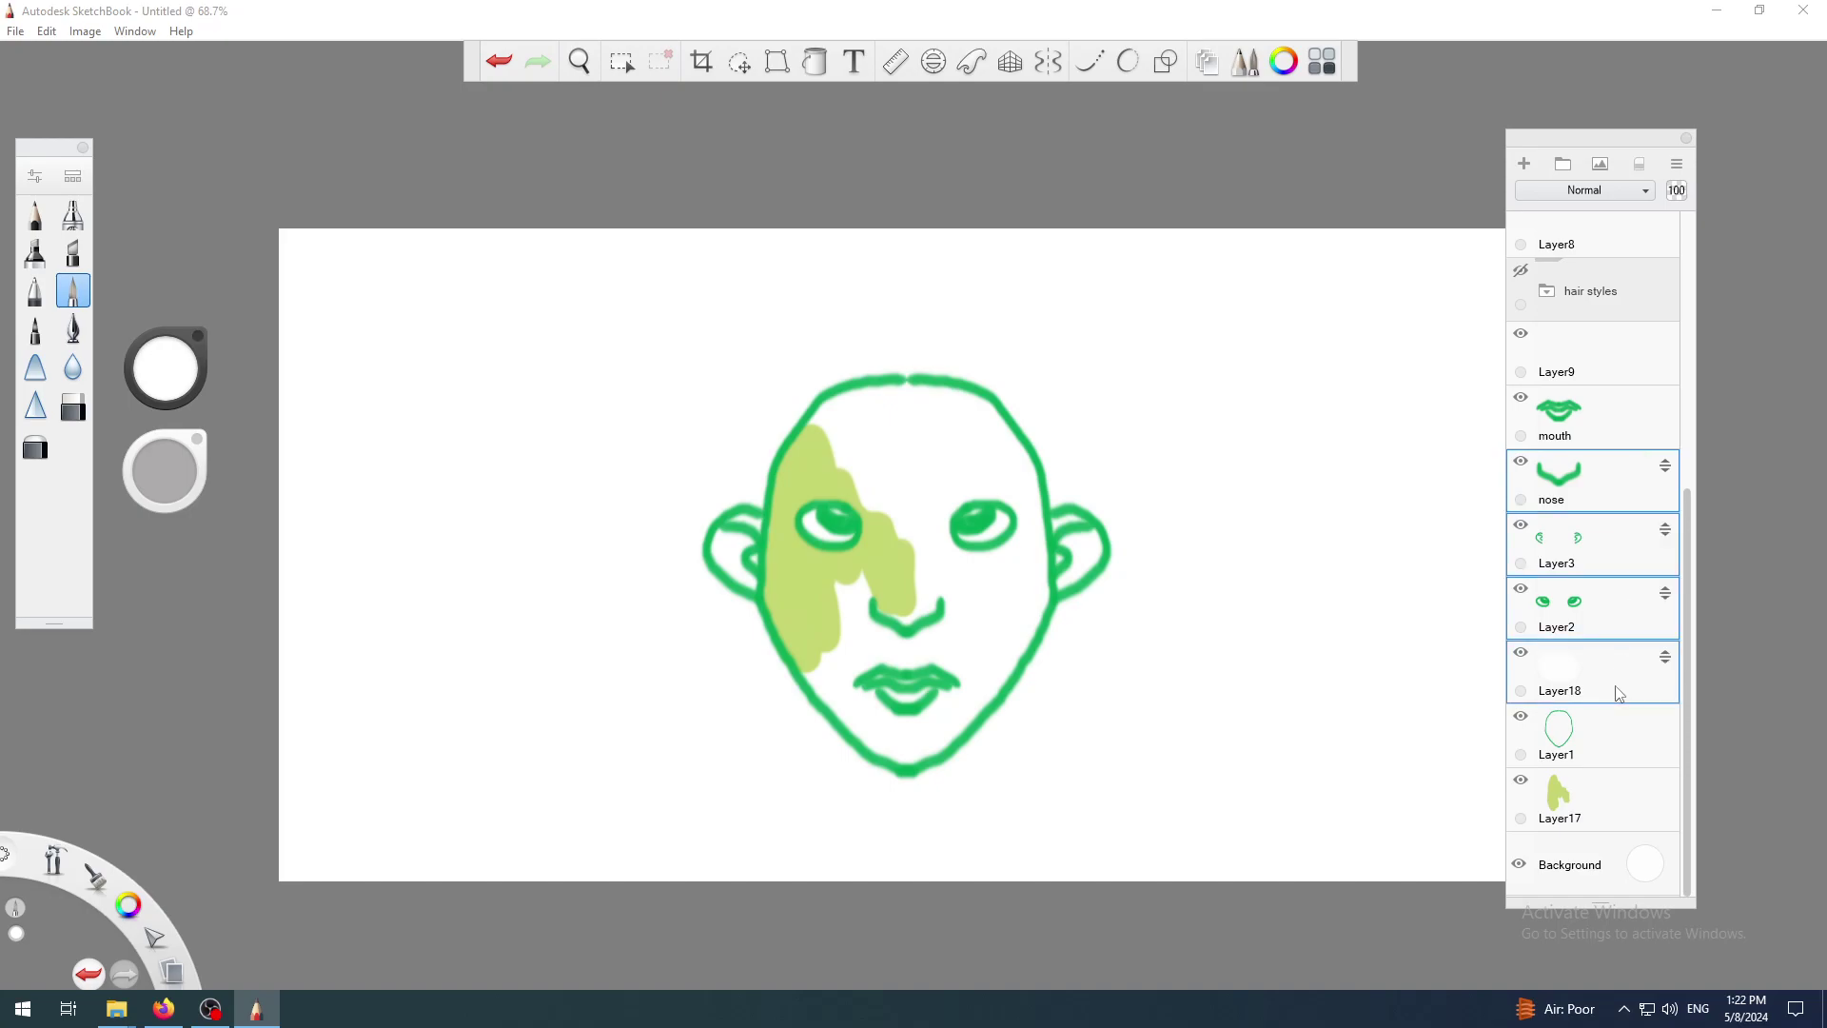
click(1605, 483)
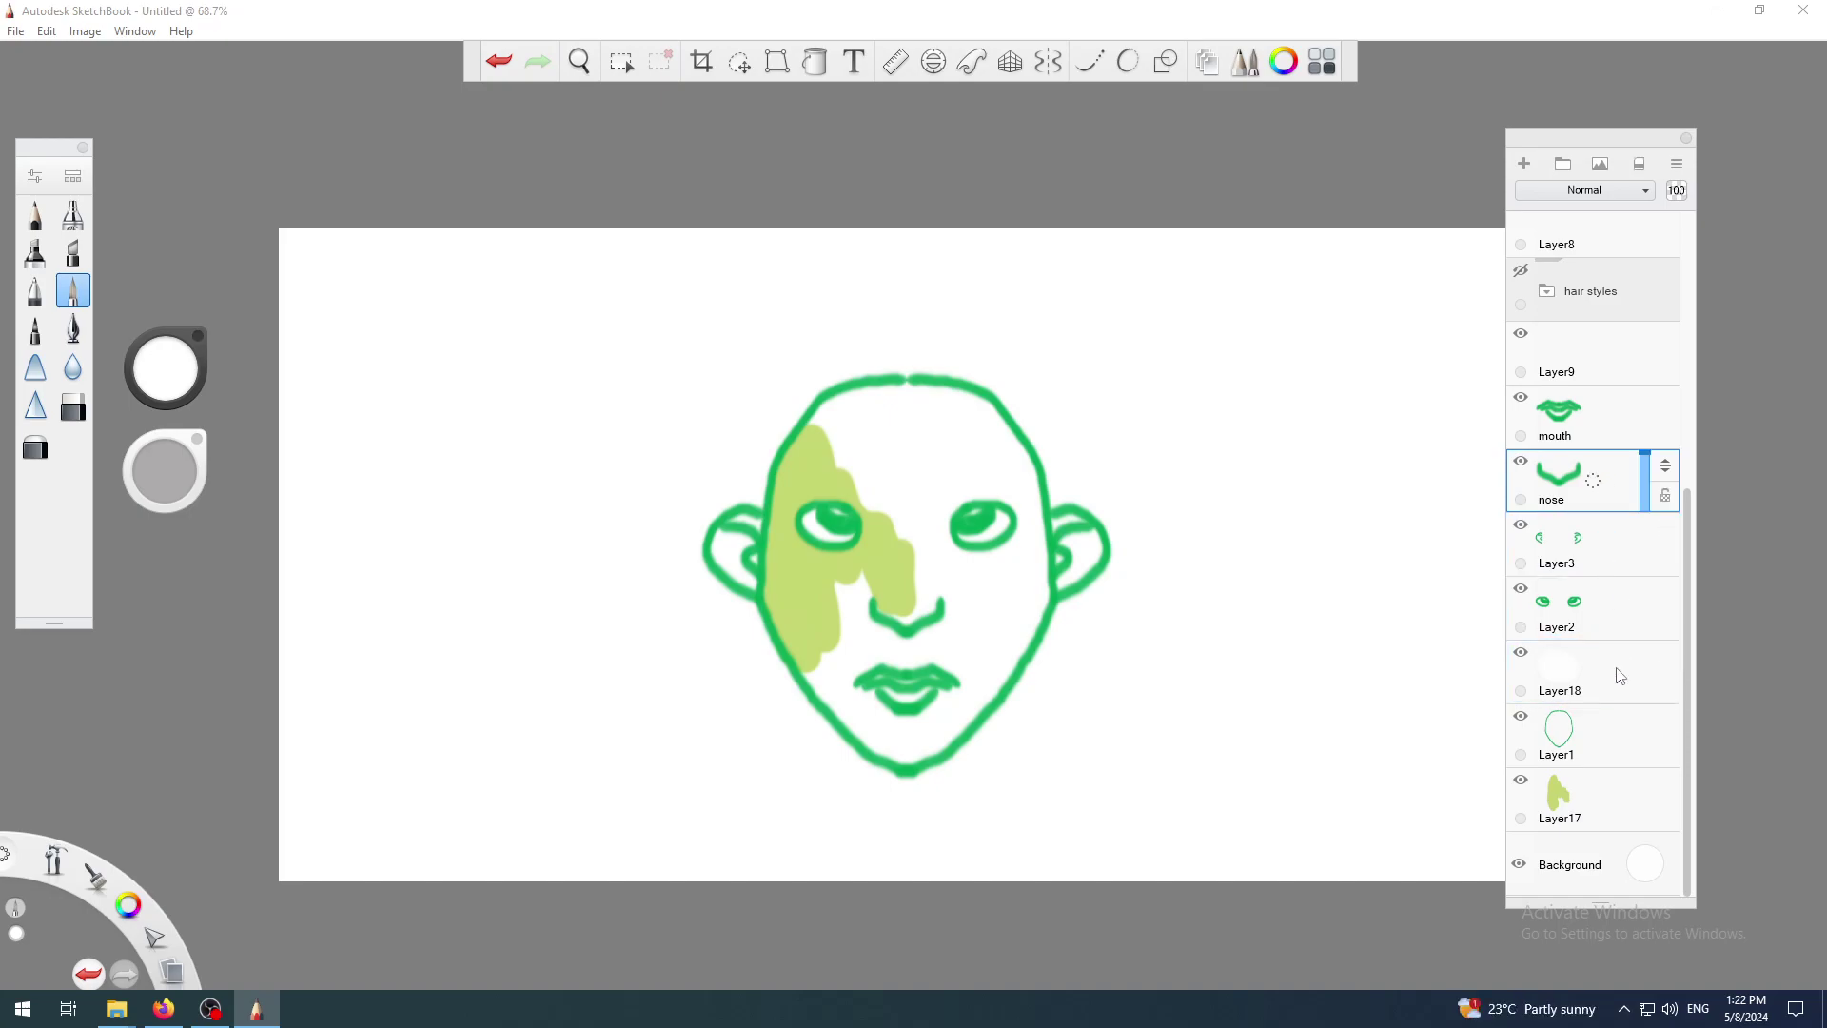
shift+click(1614, 743)
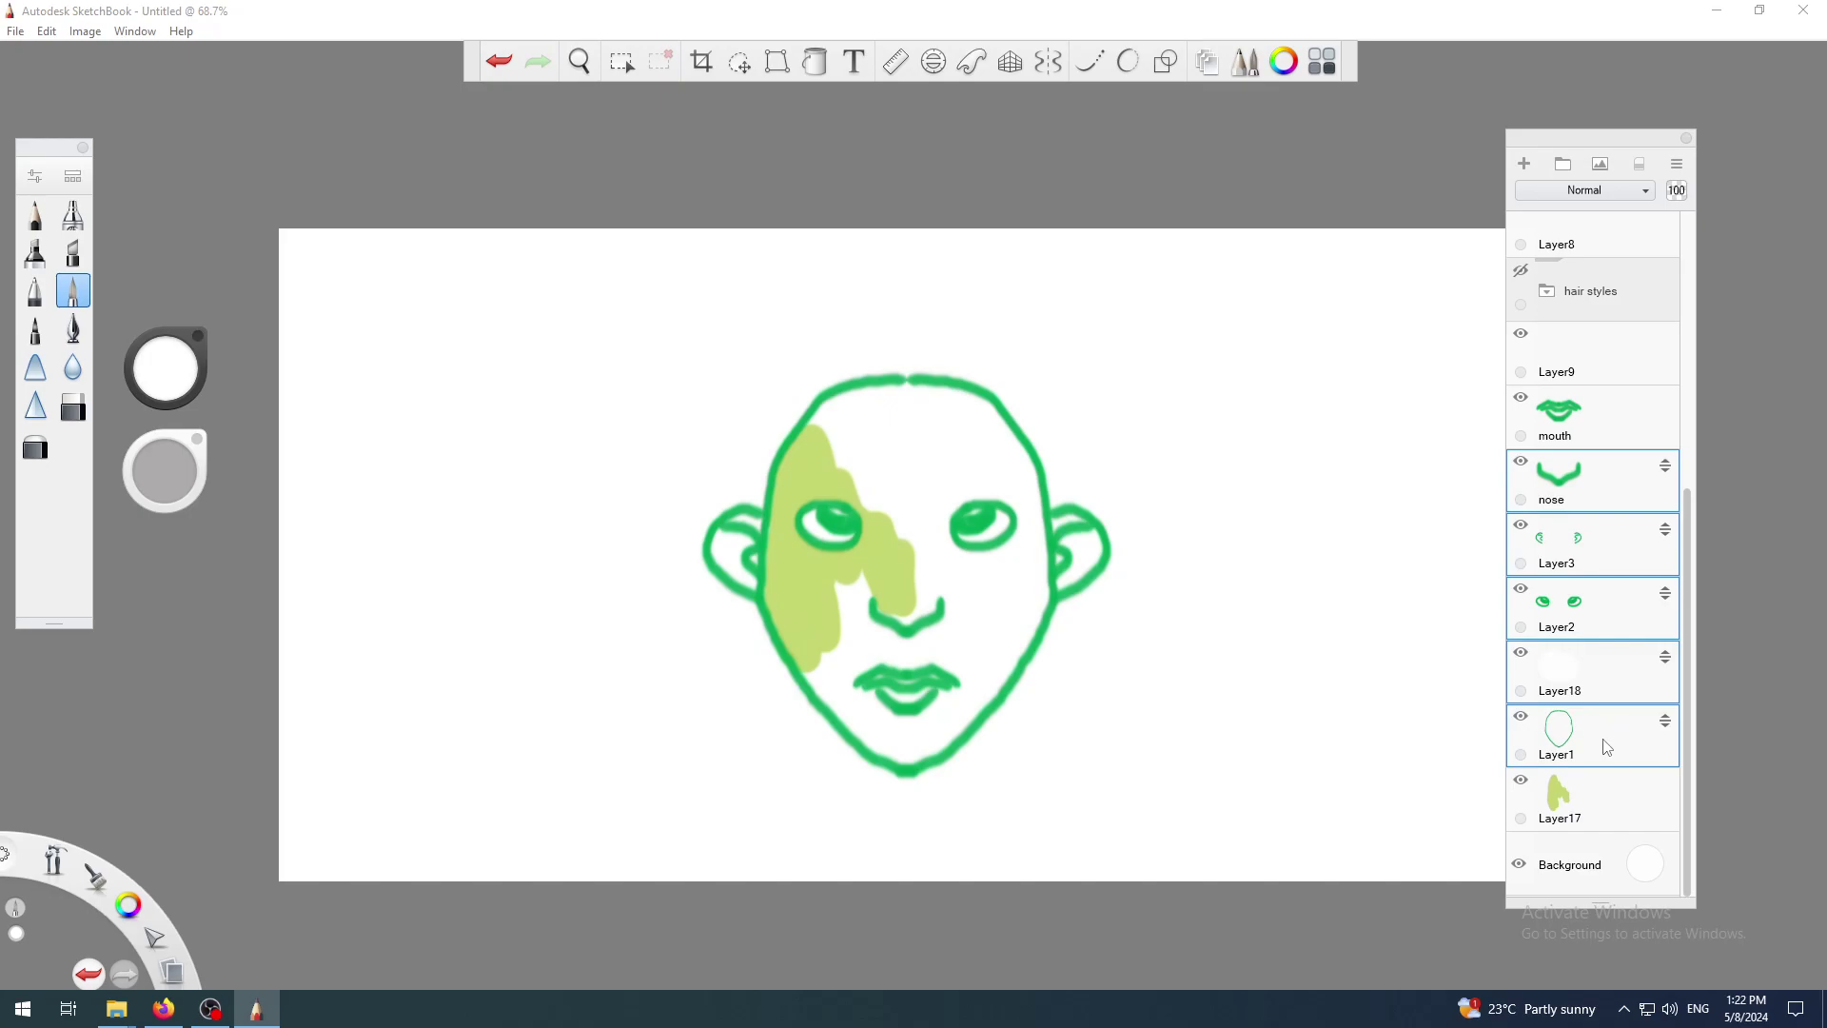
click(1606, 495)
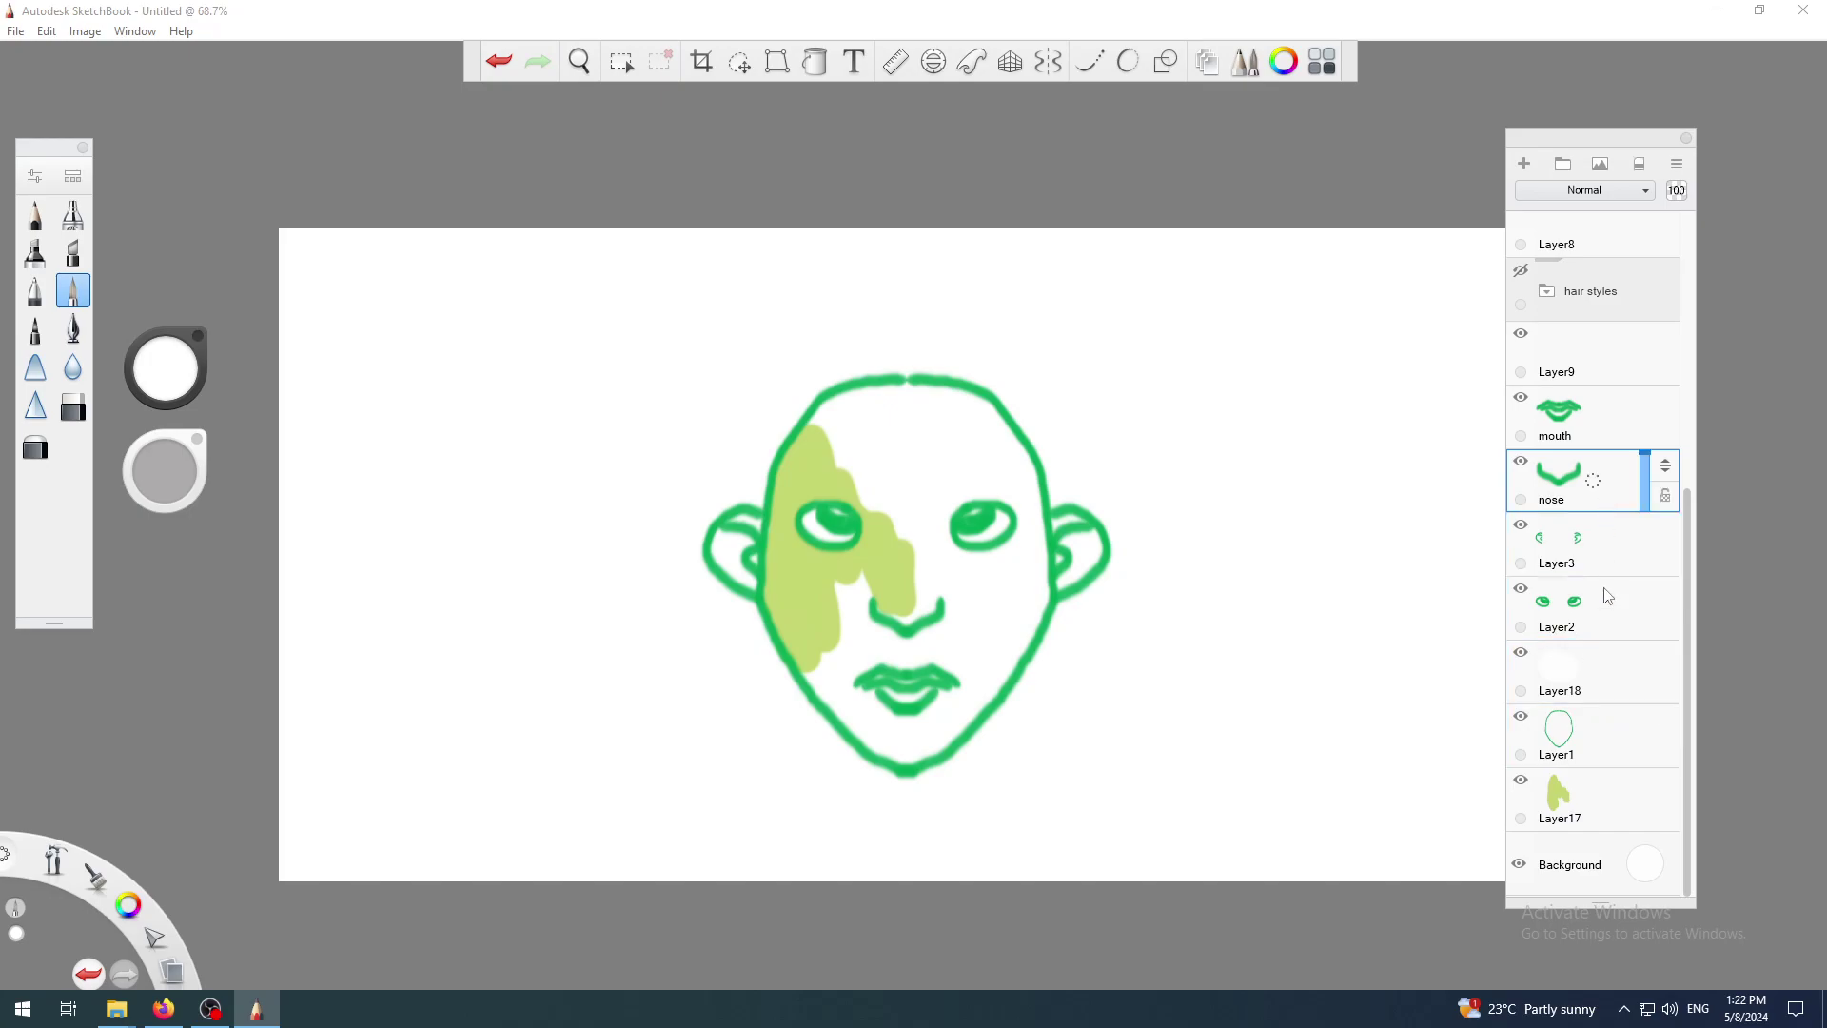
ctrl+click(1605, 617)
ctrl+click(1602, 740)
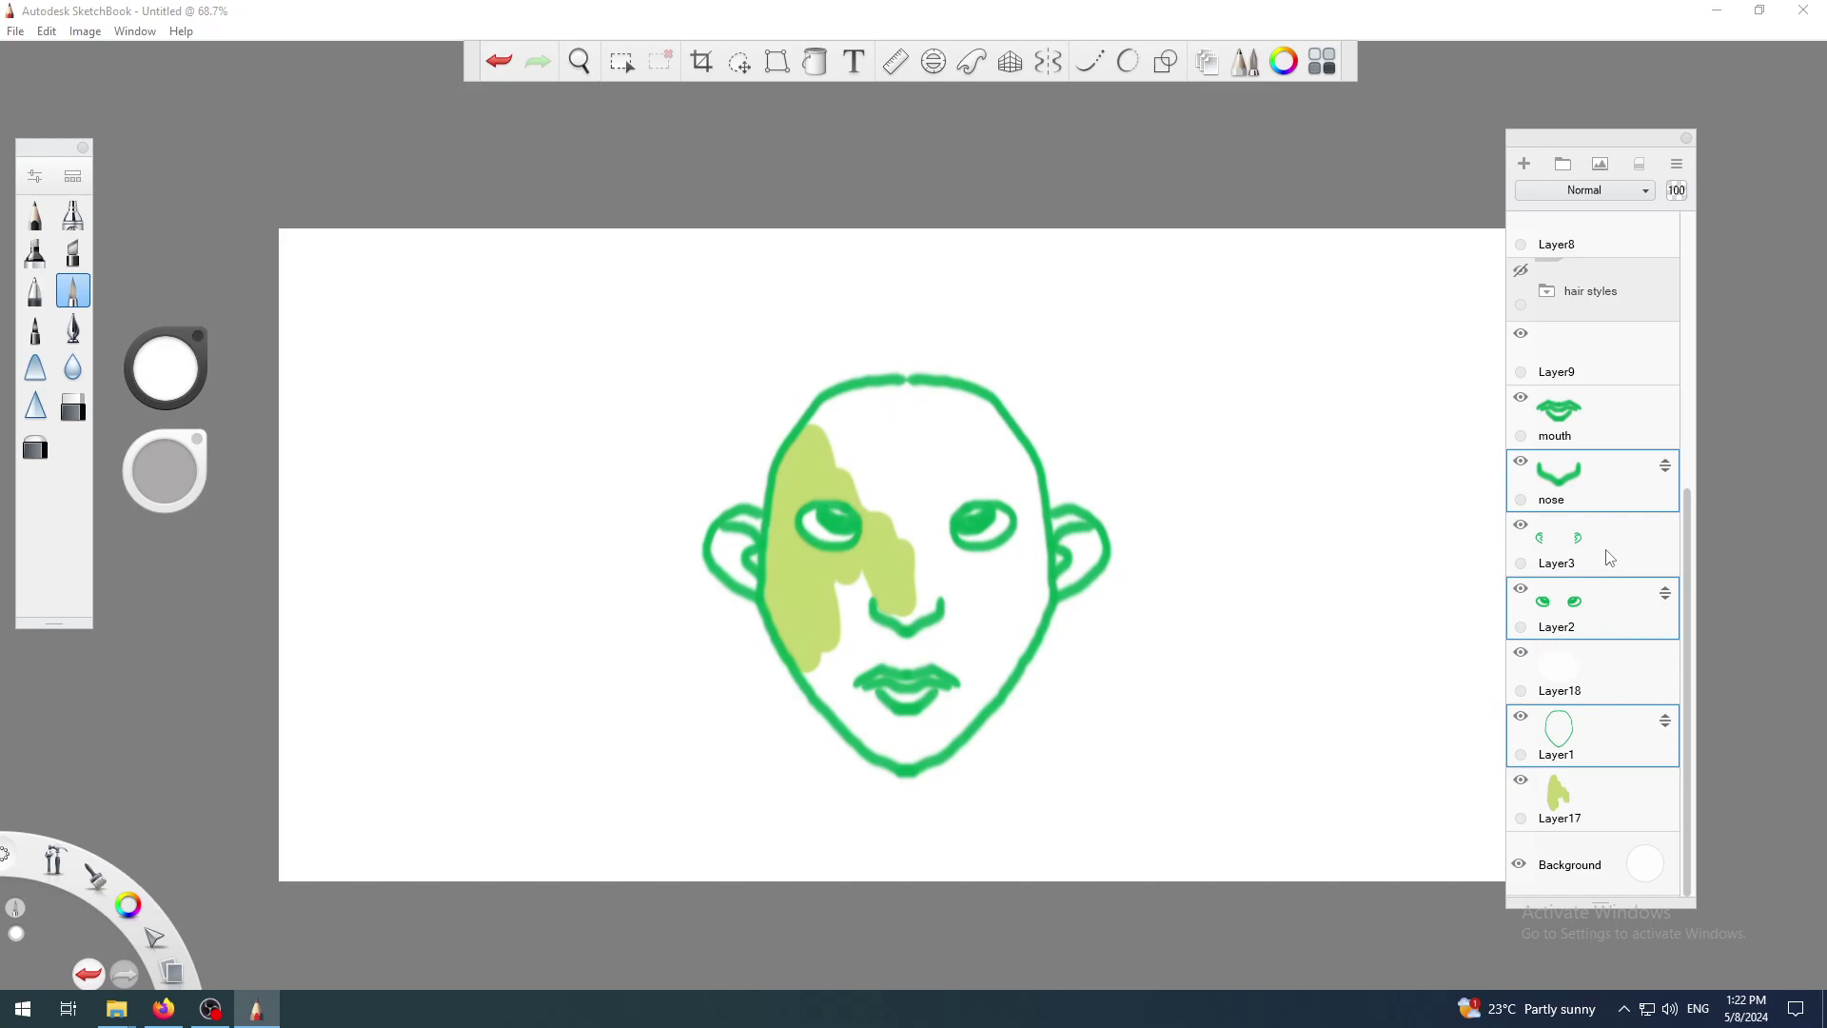
ctrl+click(1611, 436)
ctrl+click(1604, 539)
ctrl+click(1612, 692)
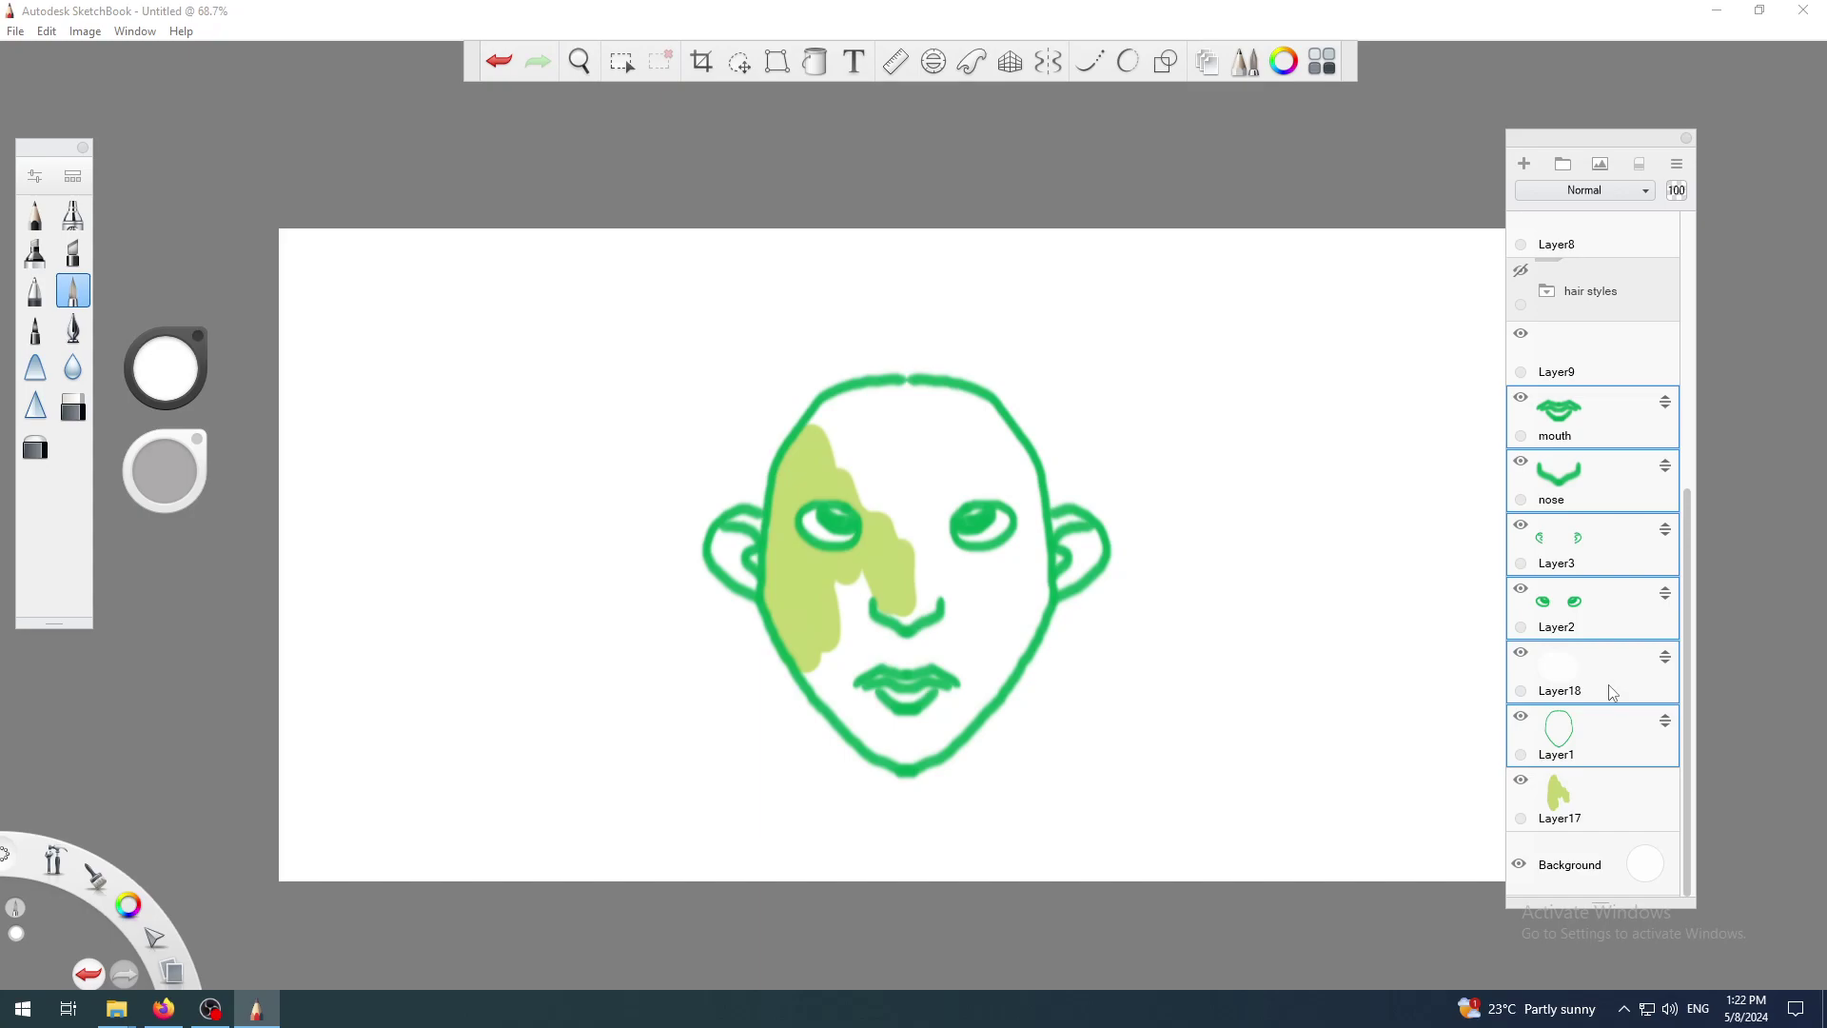
click(1612, 692)
click(1621, 736)
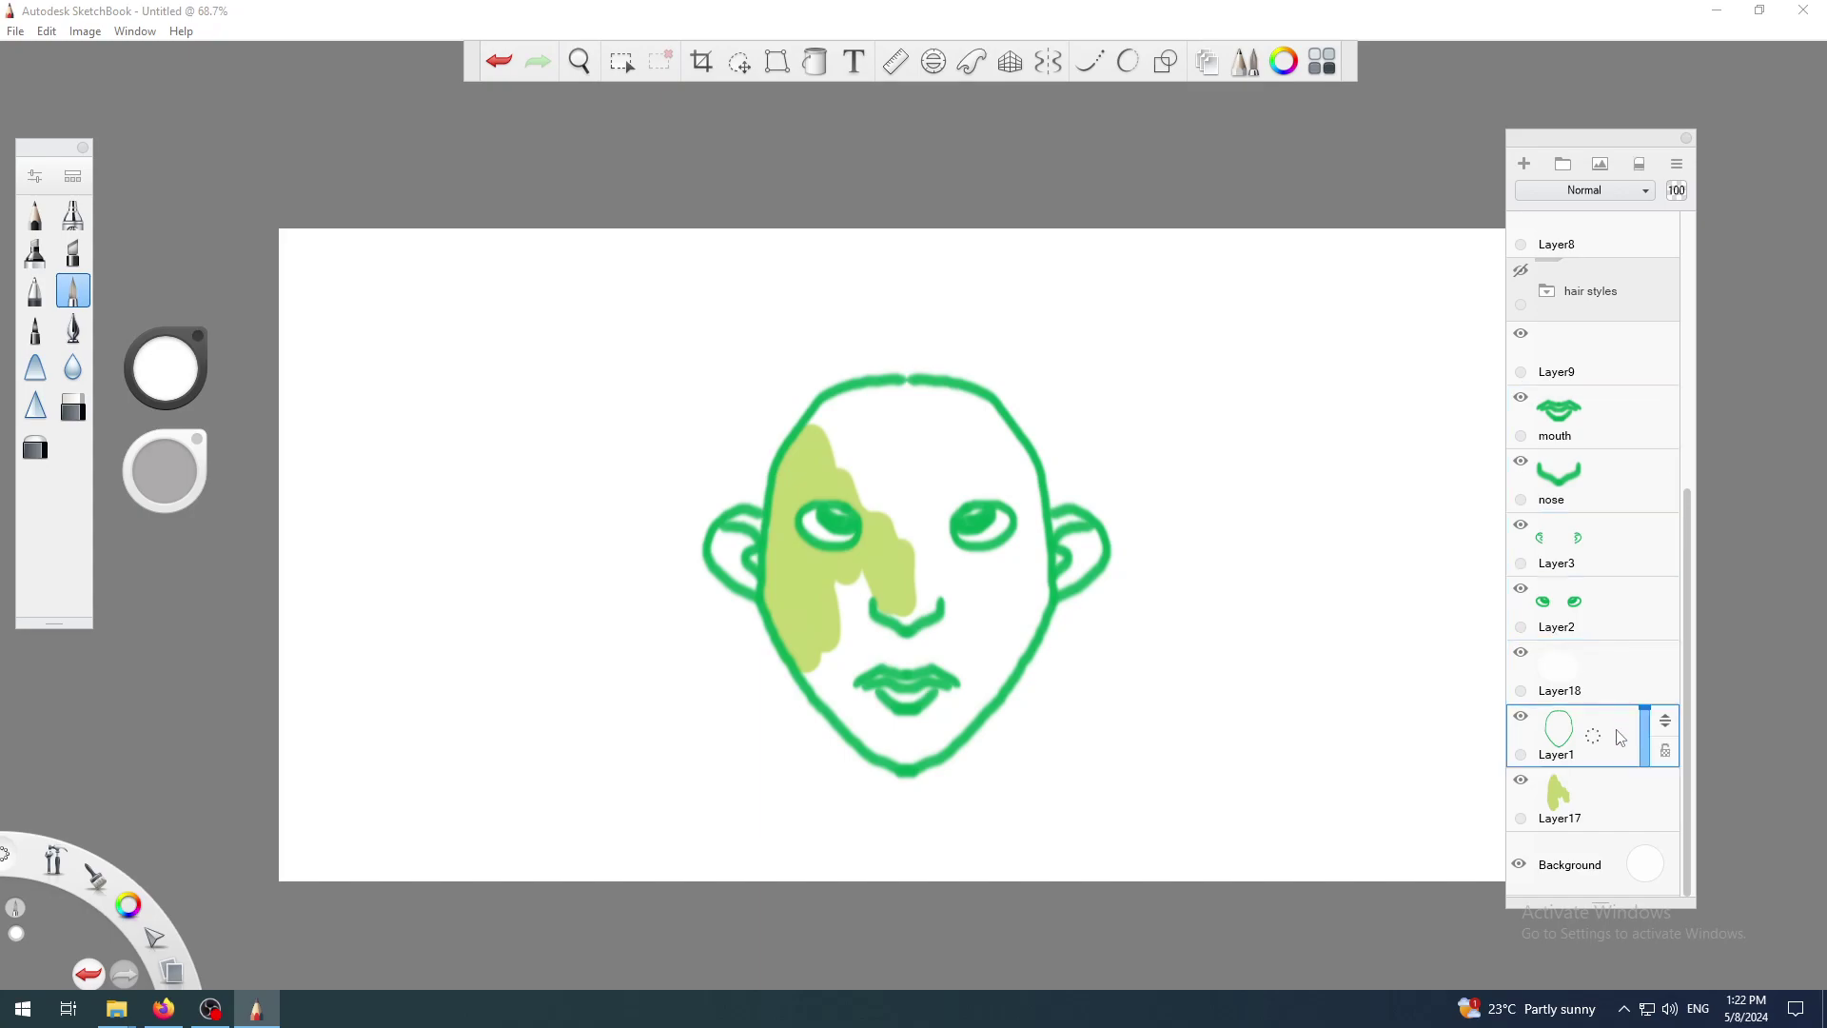
- Rename Layer2 to 'eyes outline'
click(1621, 609)
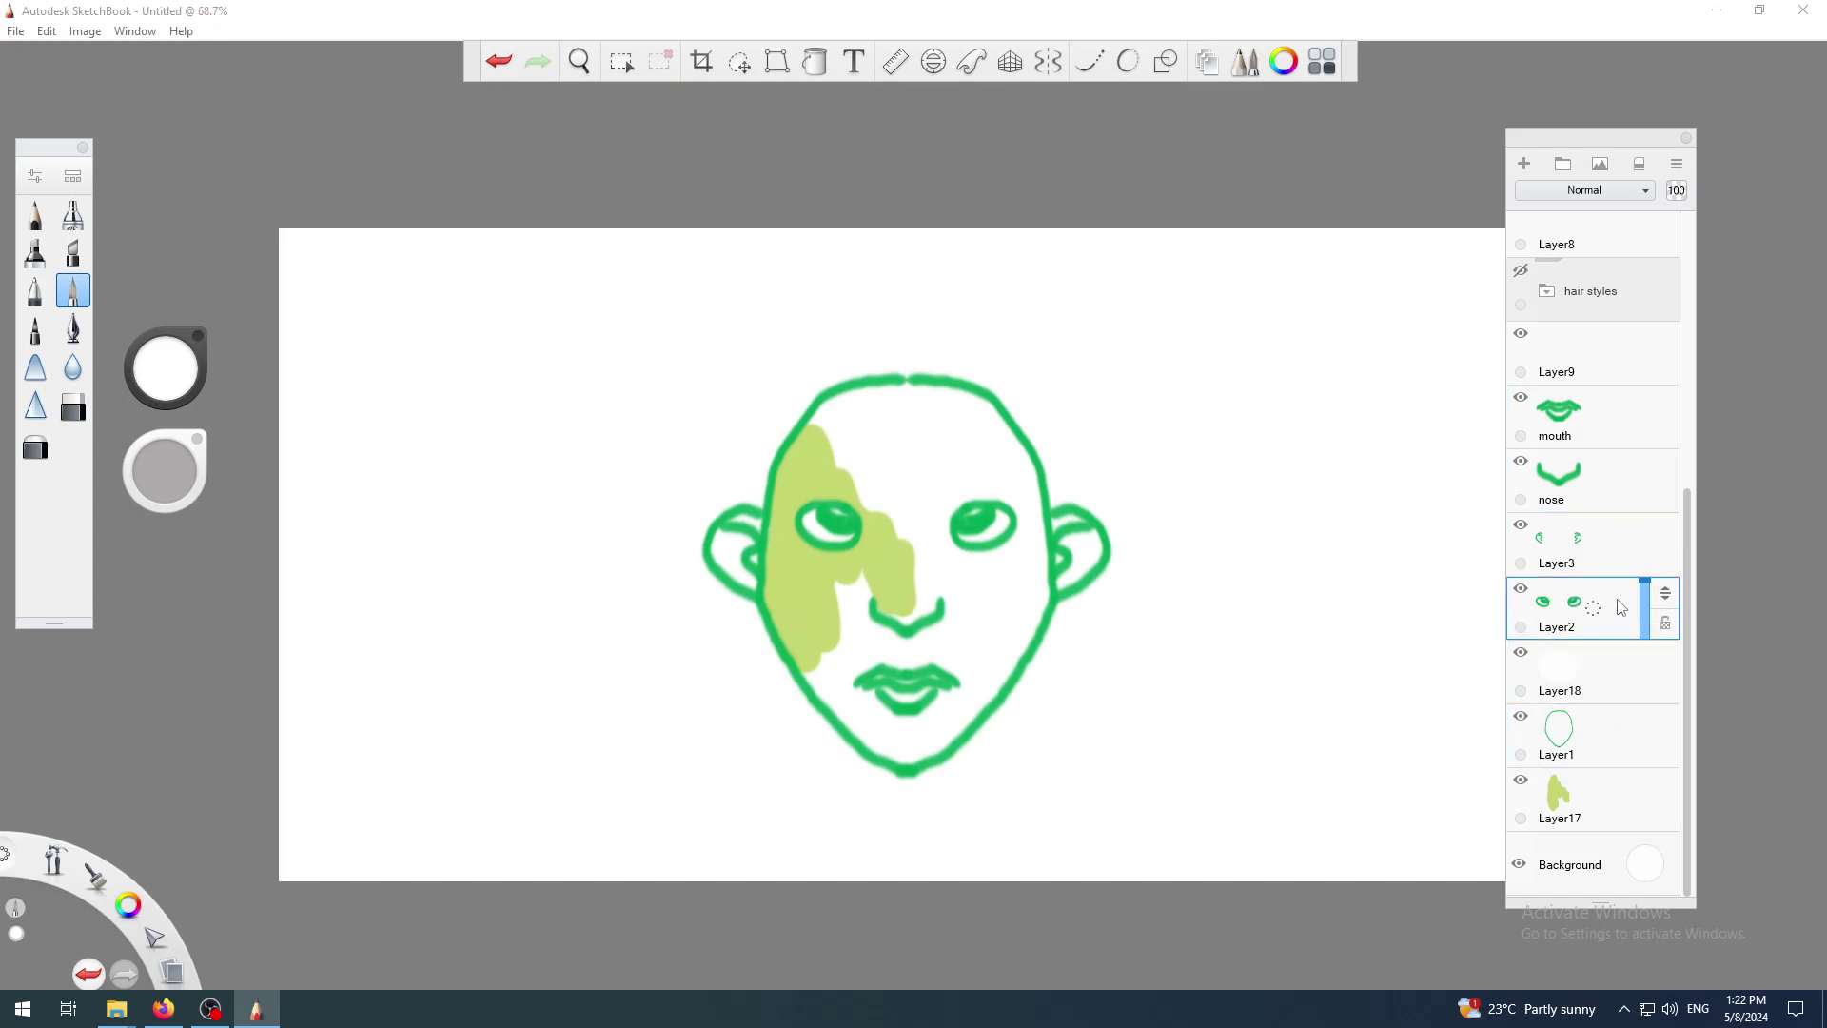
click(1610, 612)
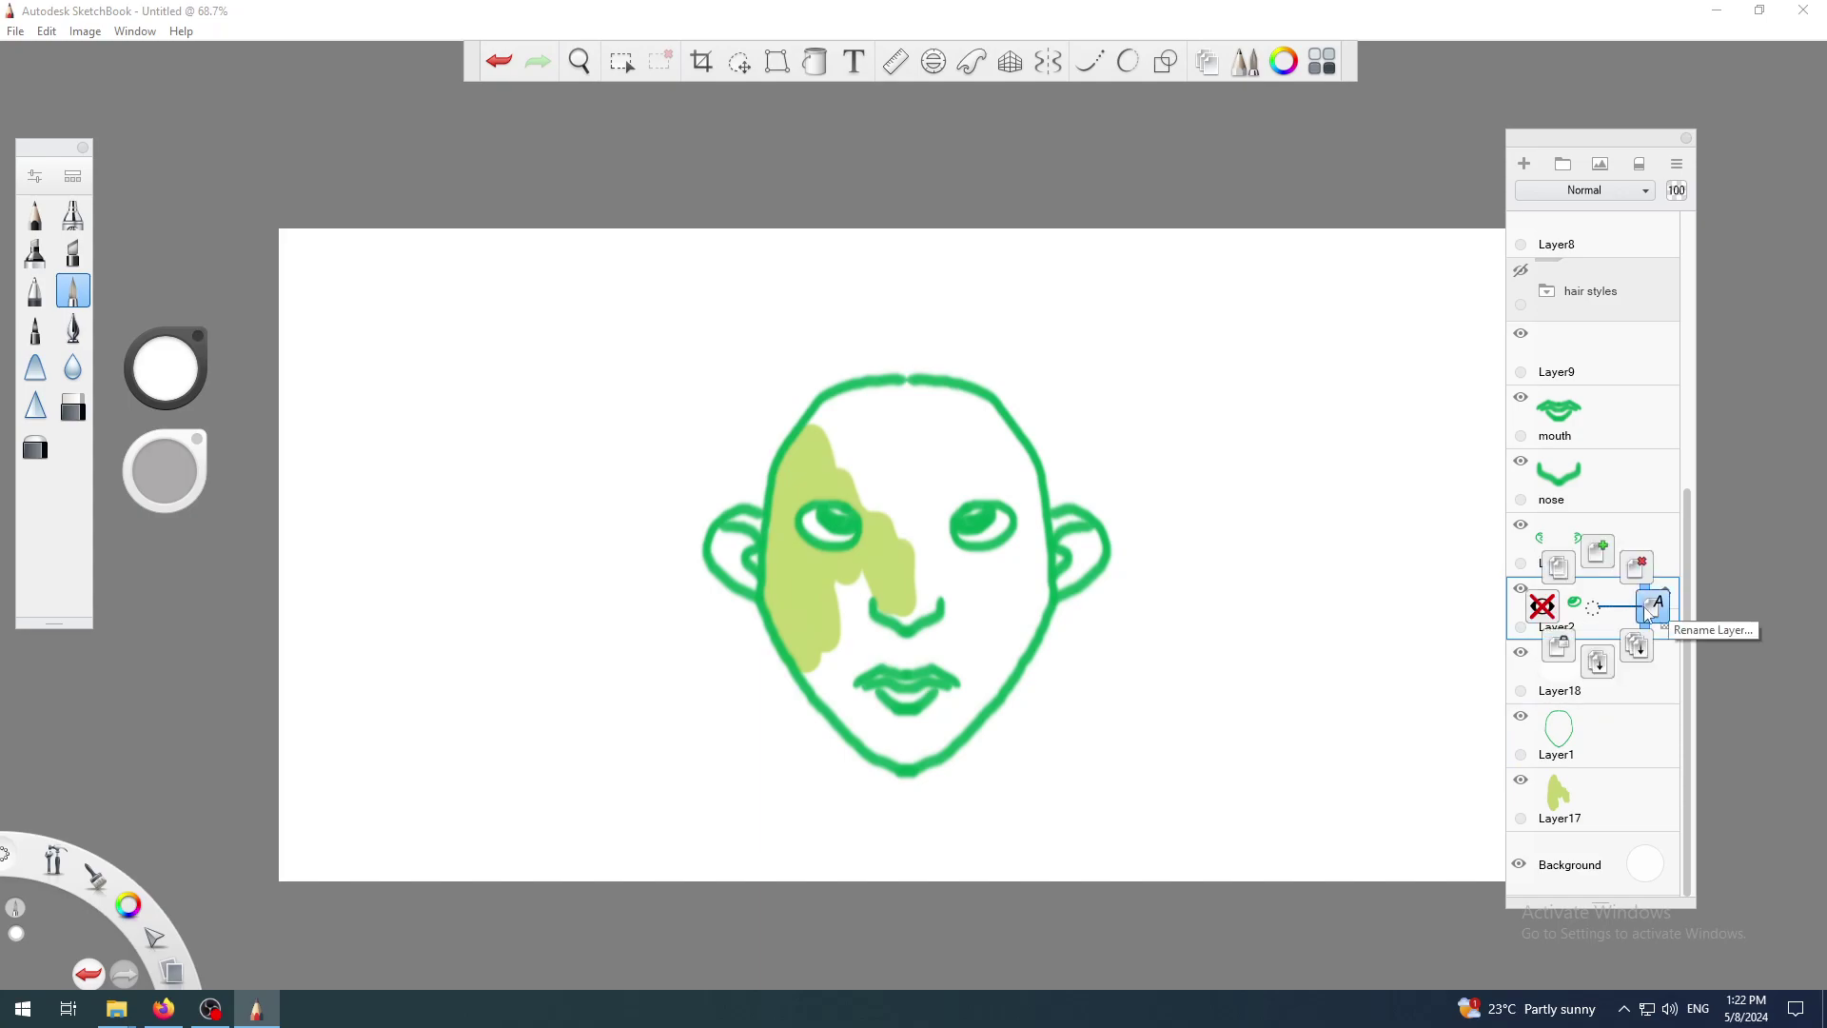
click(1652, 602)
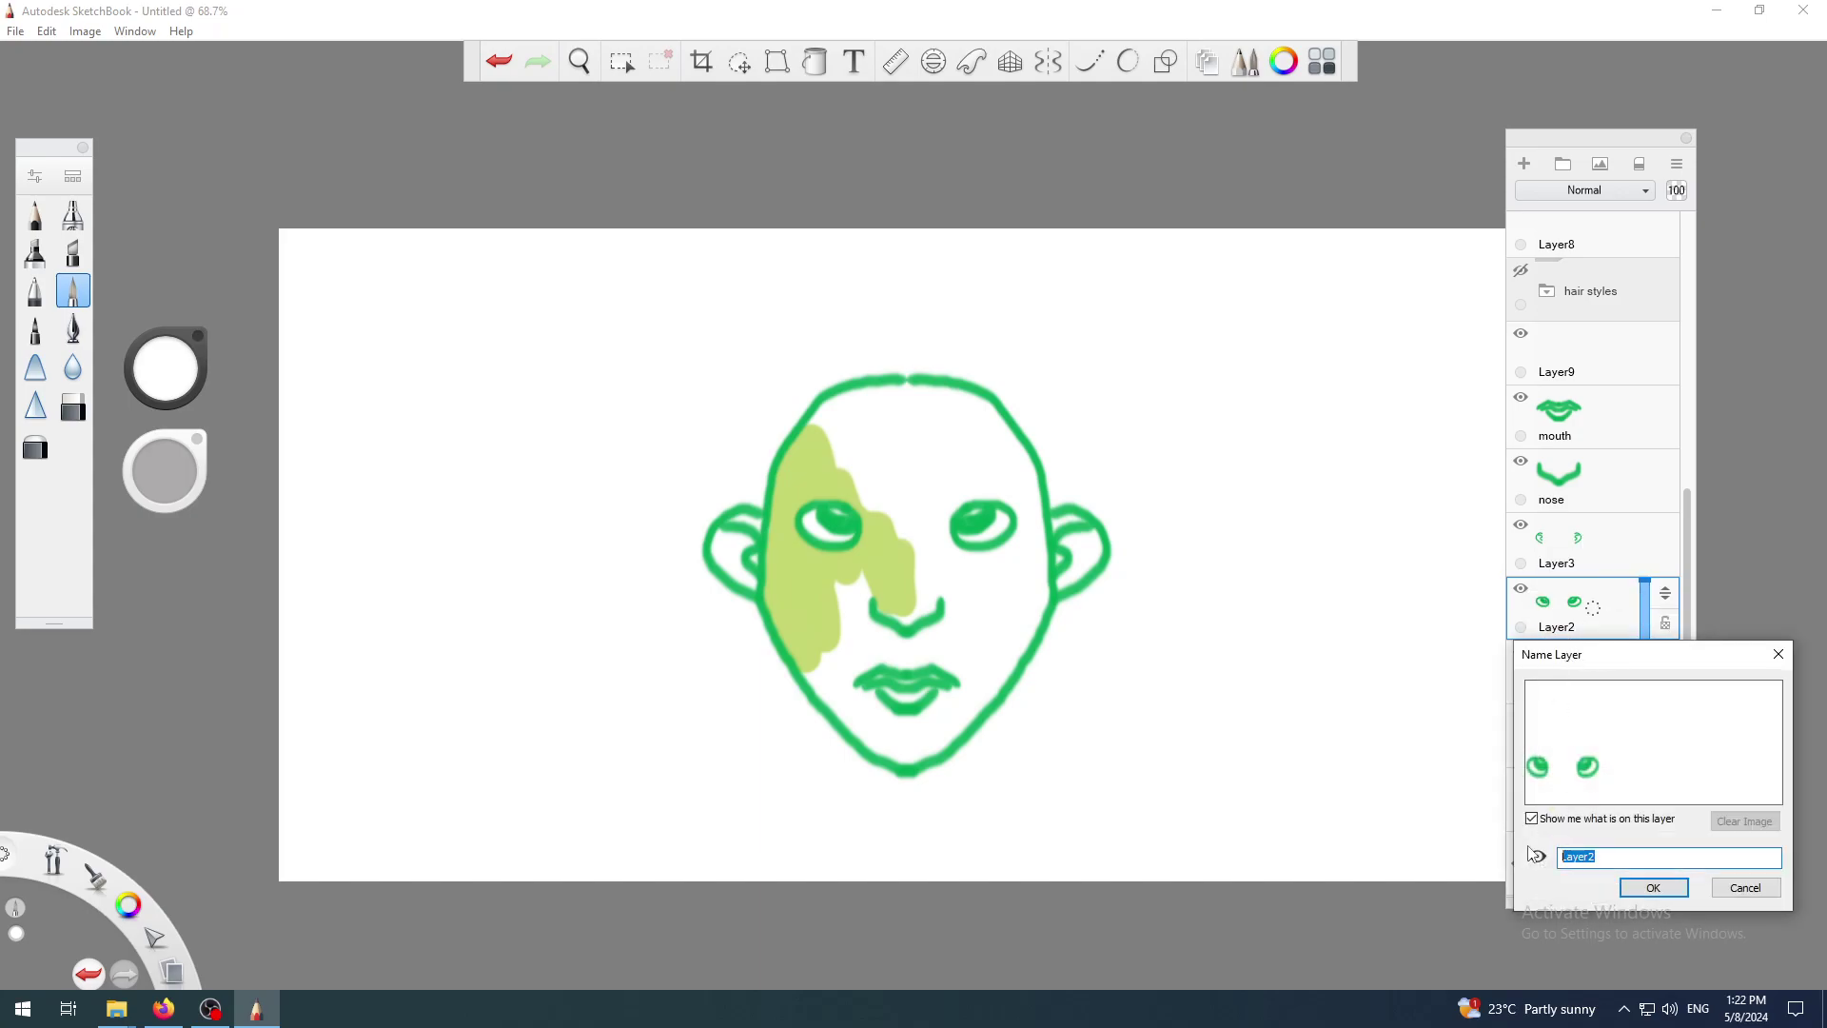
text(eyes outline)
key(Return)
- Rename Layer18 to 'eyes color', then reselect the eyes outline layer
click(1557, 673)
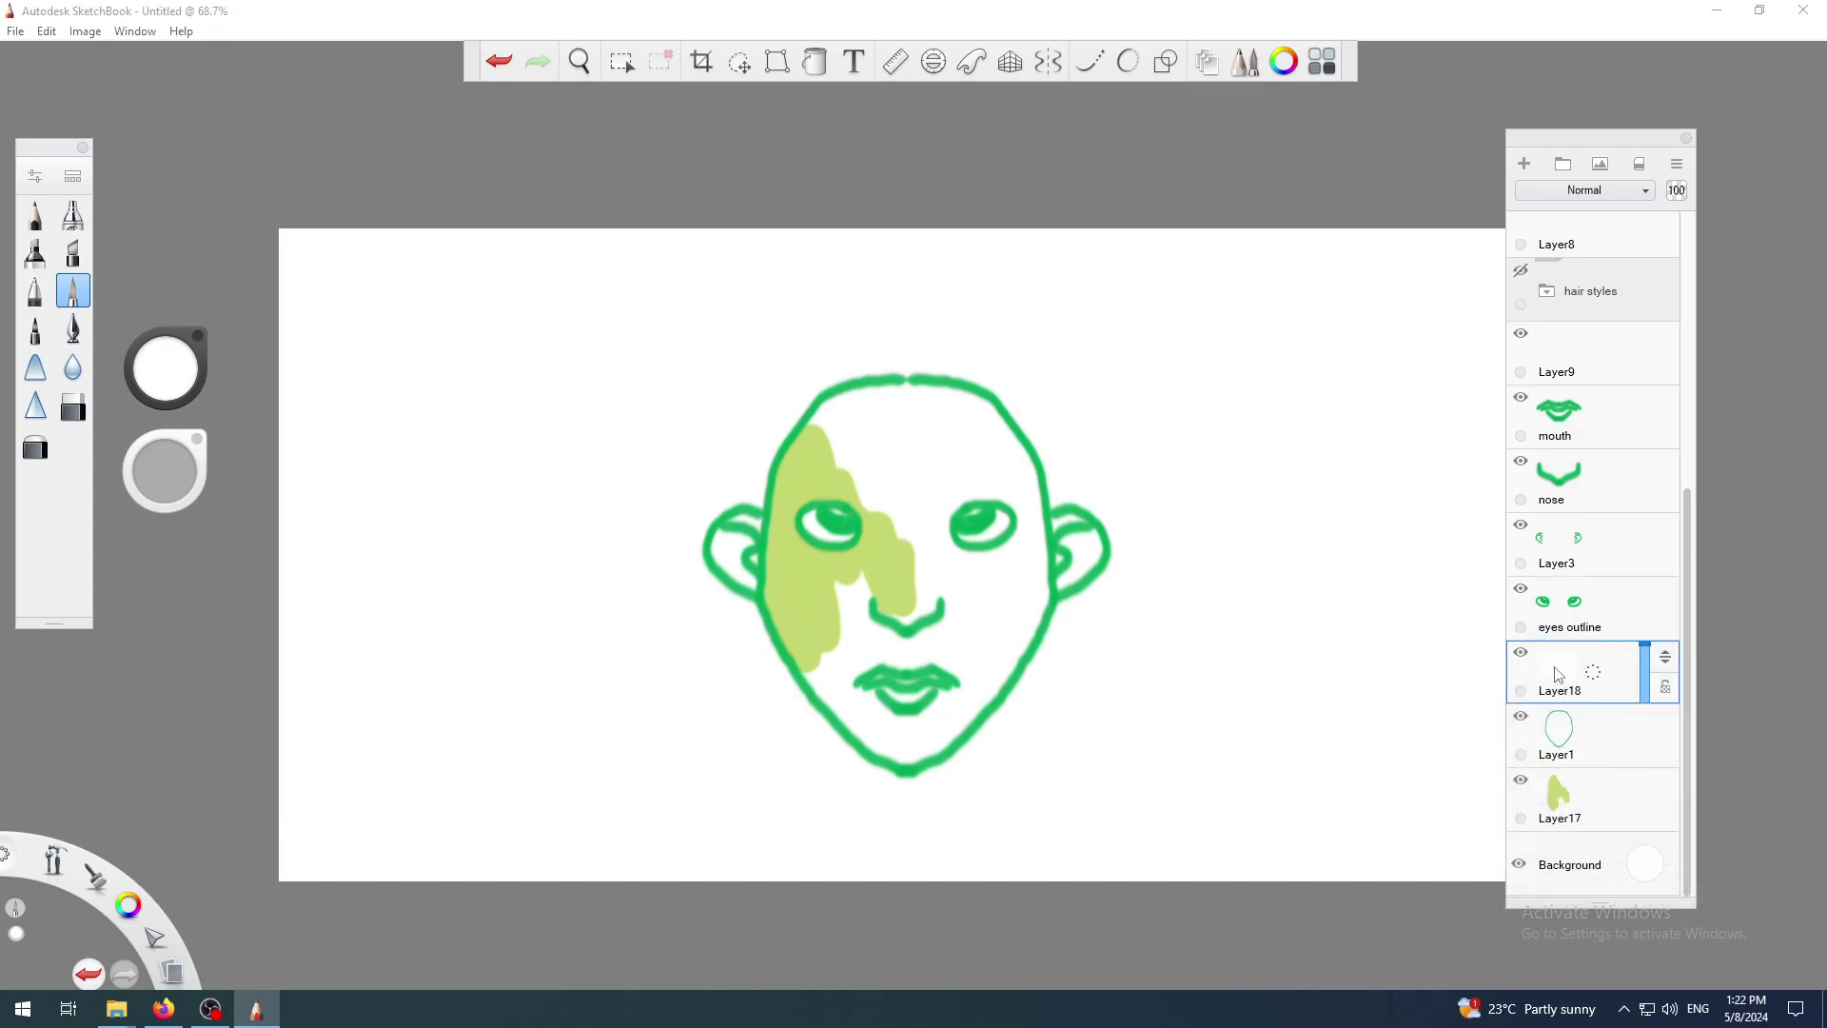
click(1602, 676)
click(1650, 669)
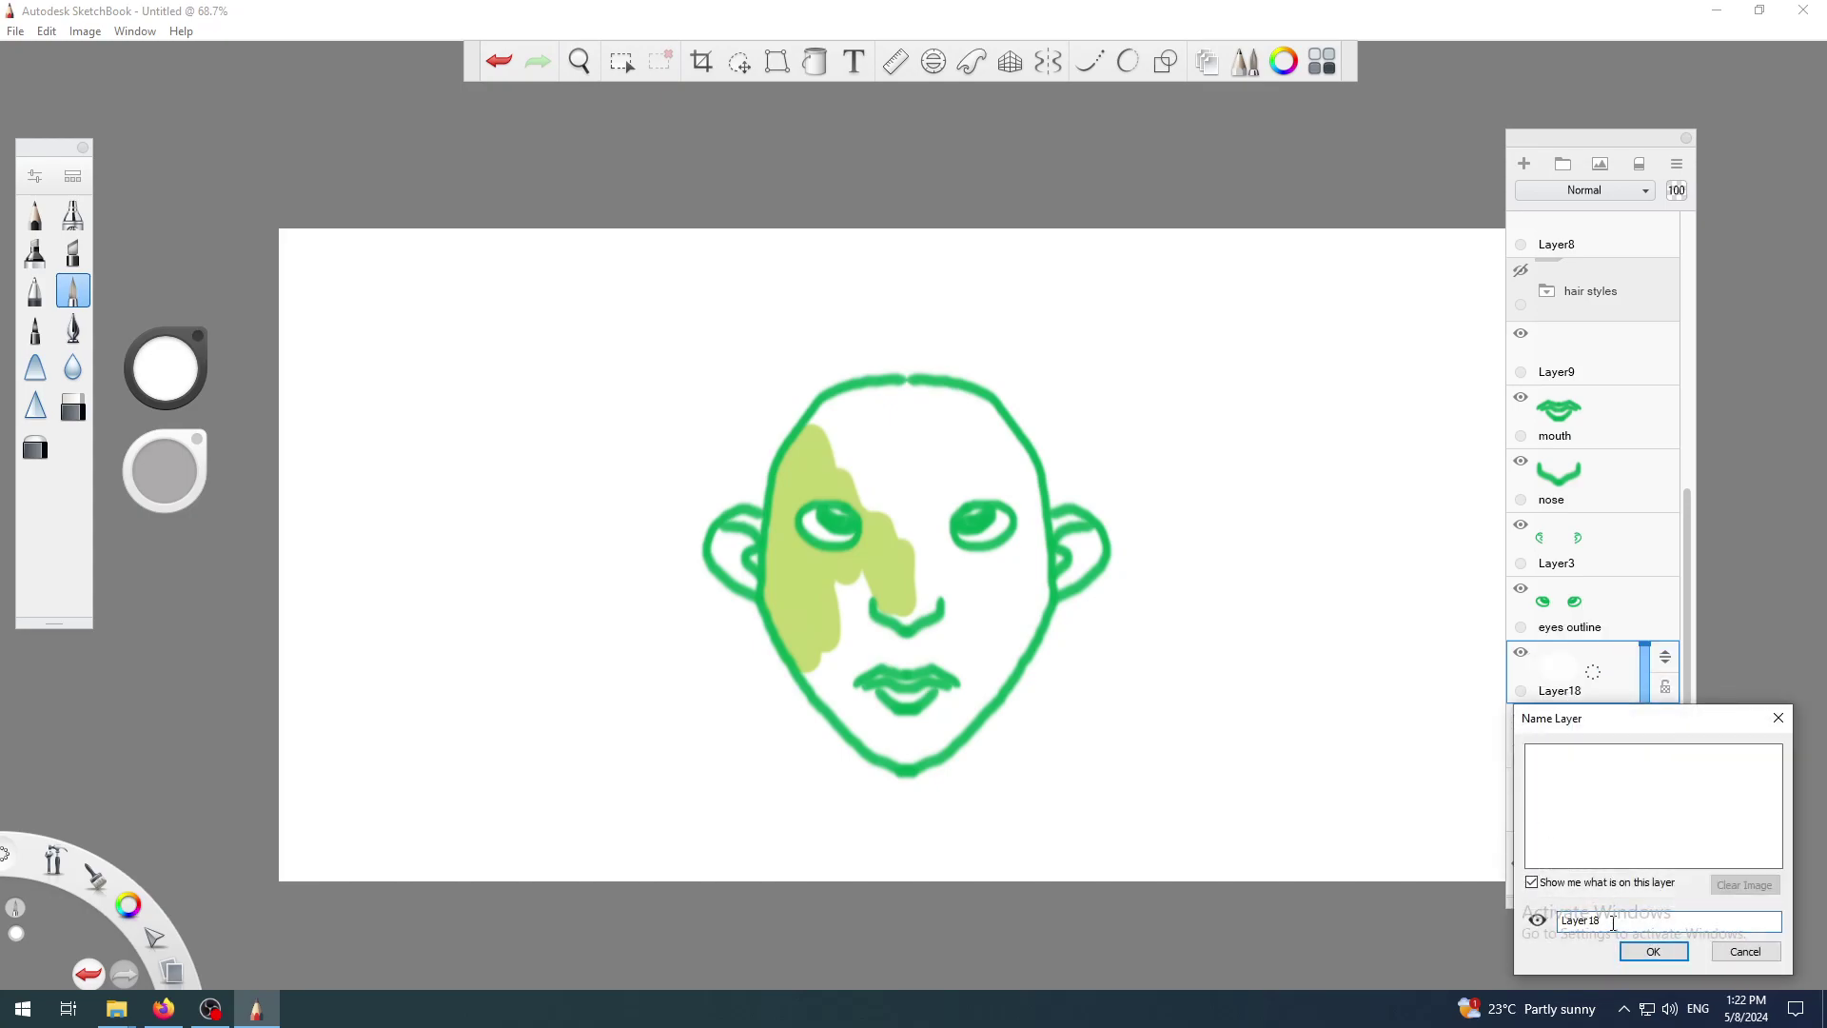
drag(1612, 923, 1549, 919)
text(eyes color)
click(1653, 951)
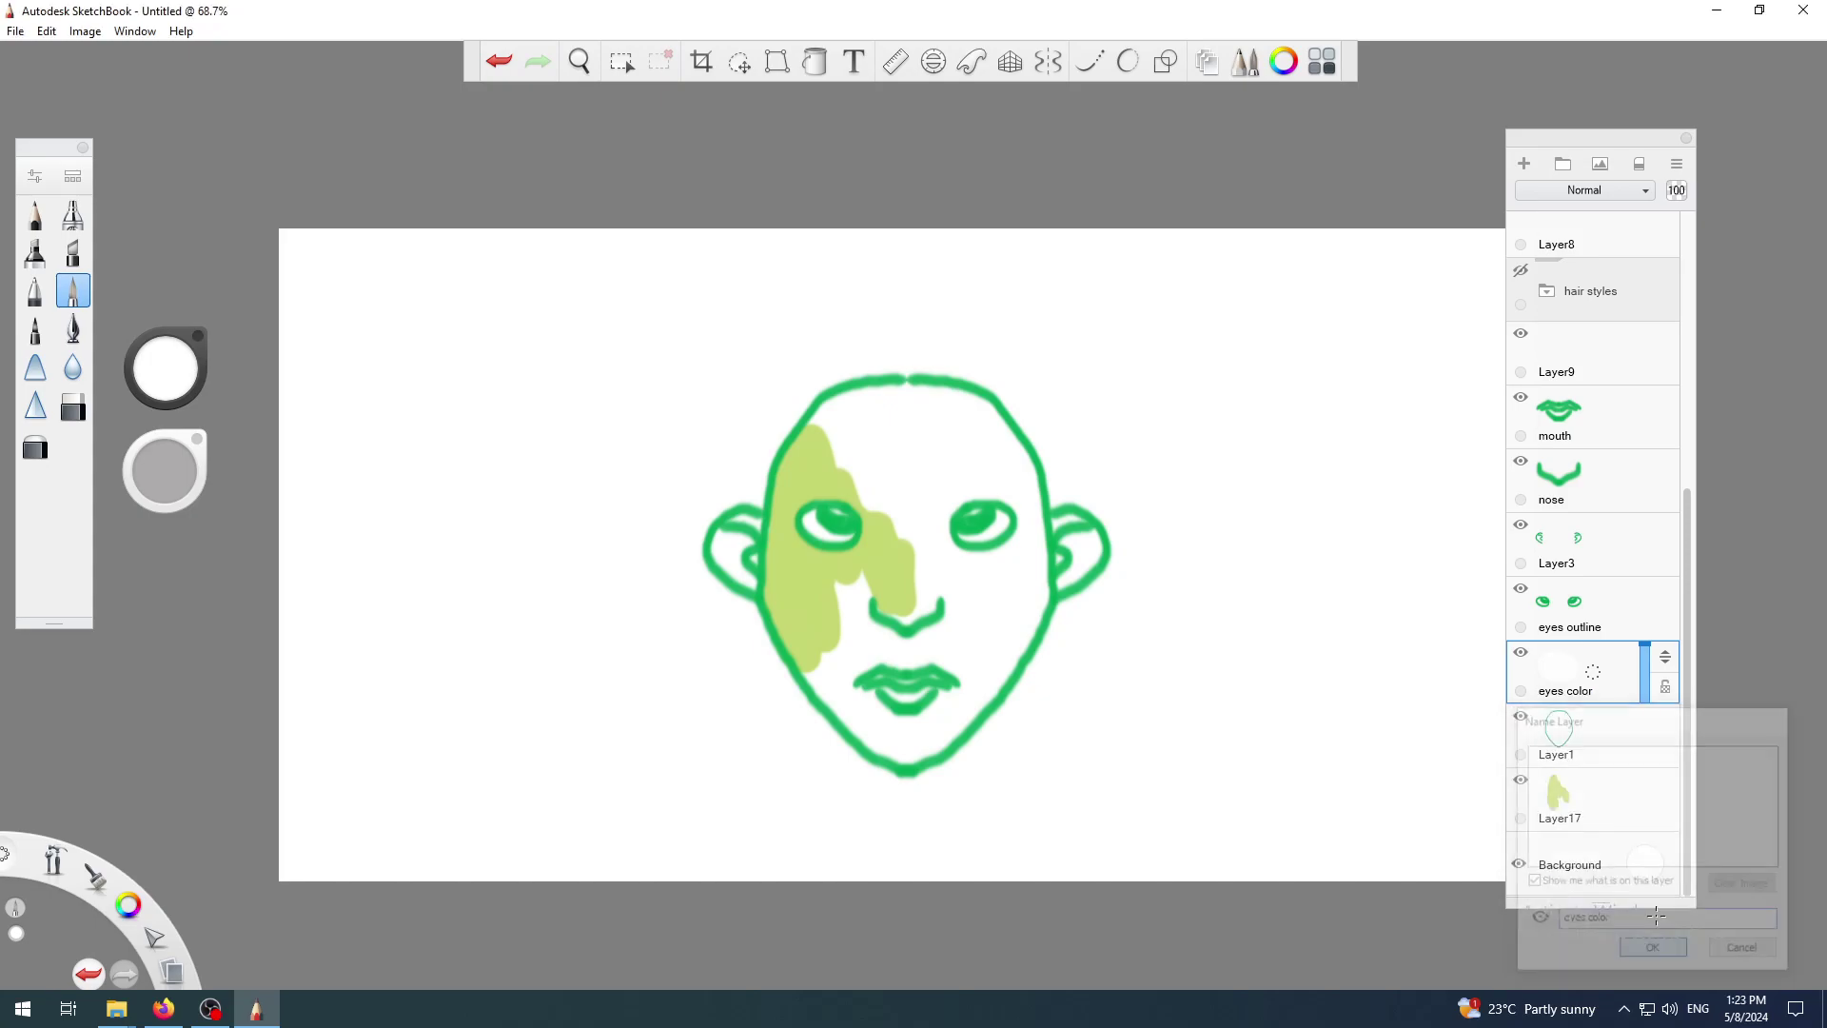
click(1602, 621)
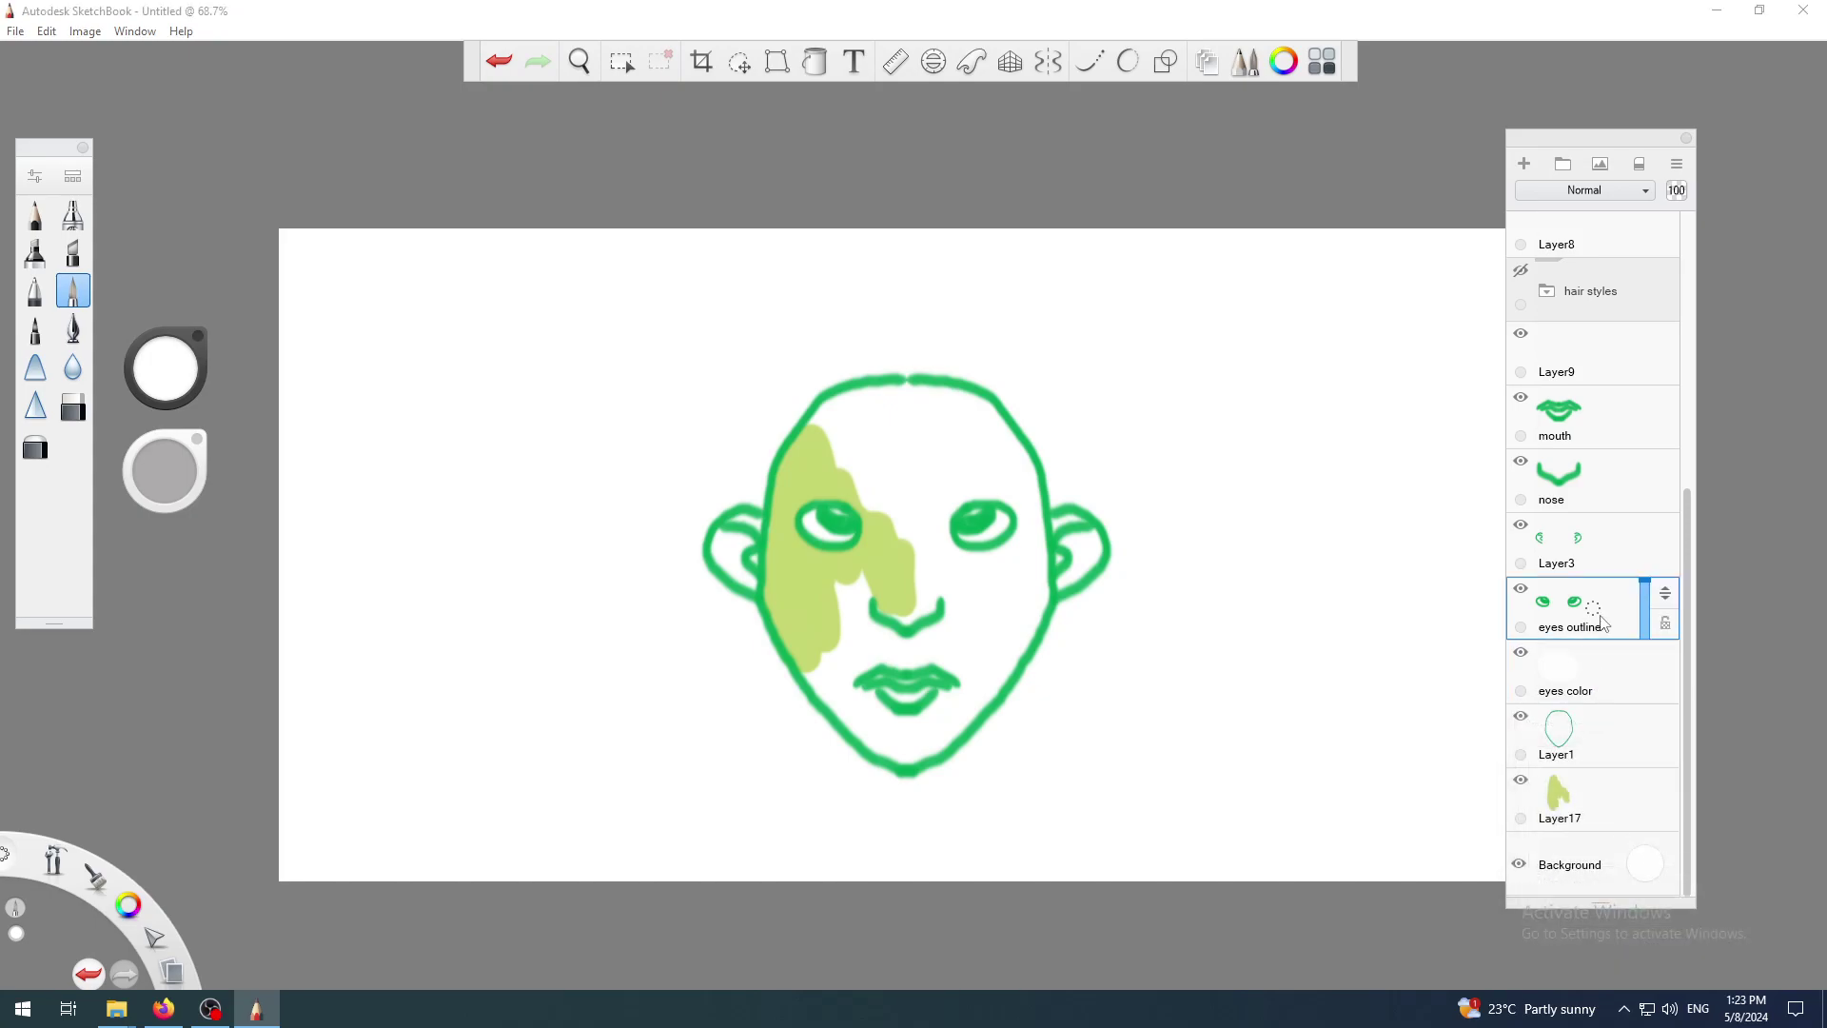
- Group the eyes outline and eyes color layers into Group2 and collapse it
ctrl+click(1595, 677)
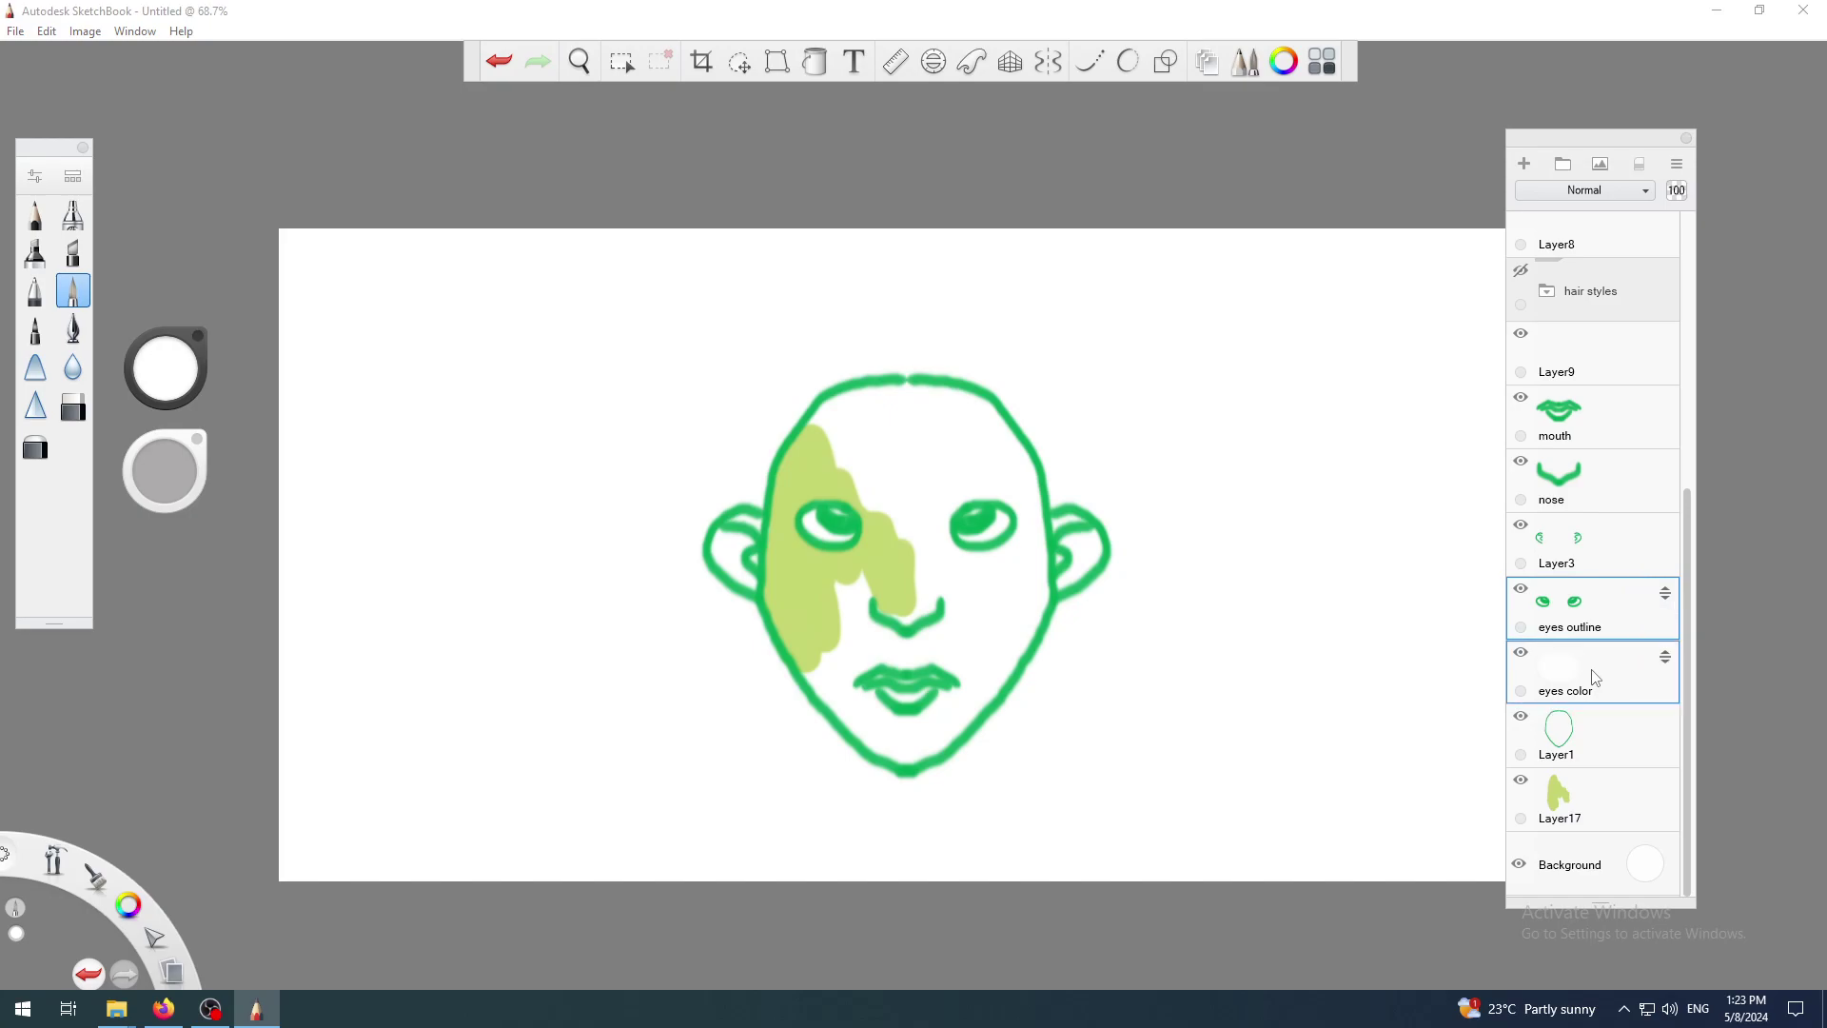
click(1678, 167)
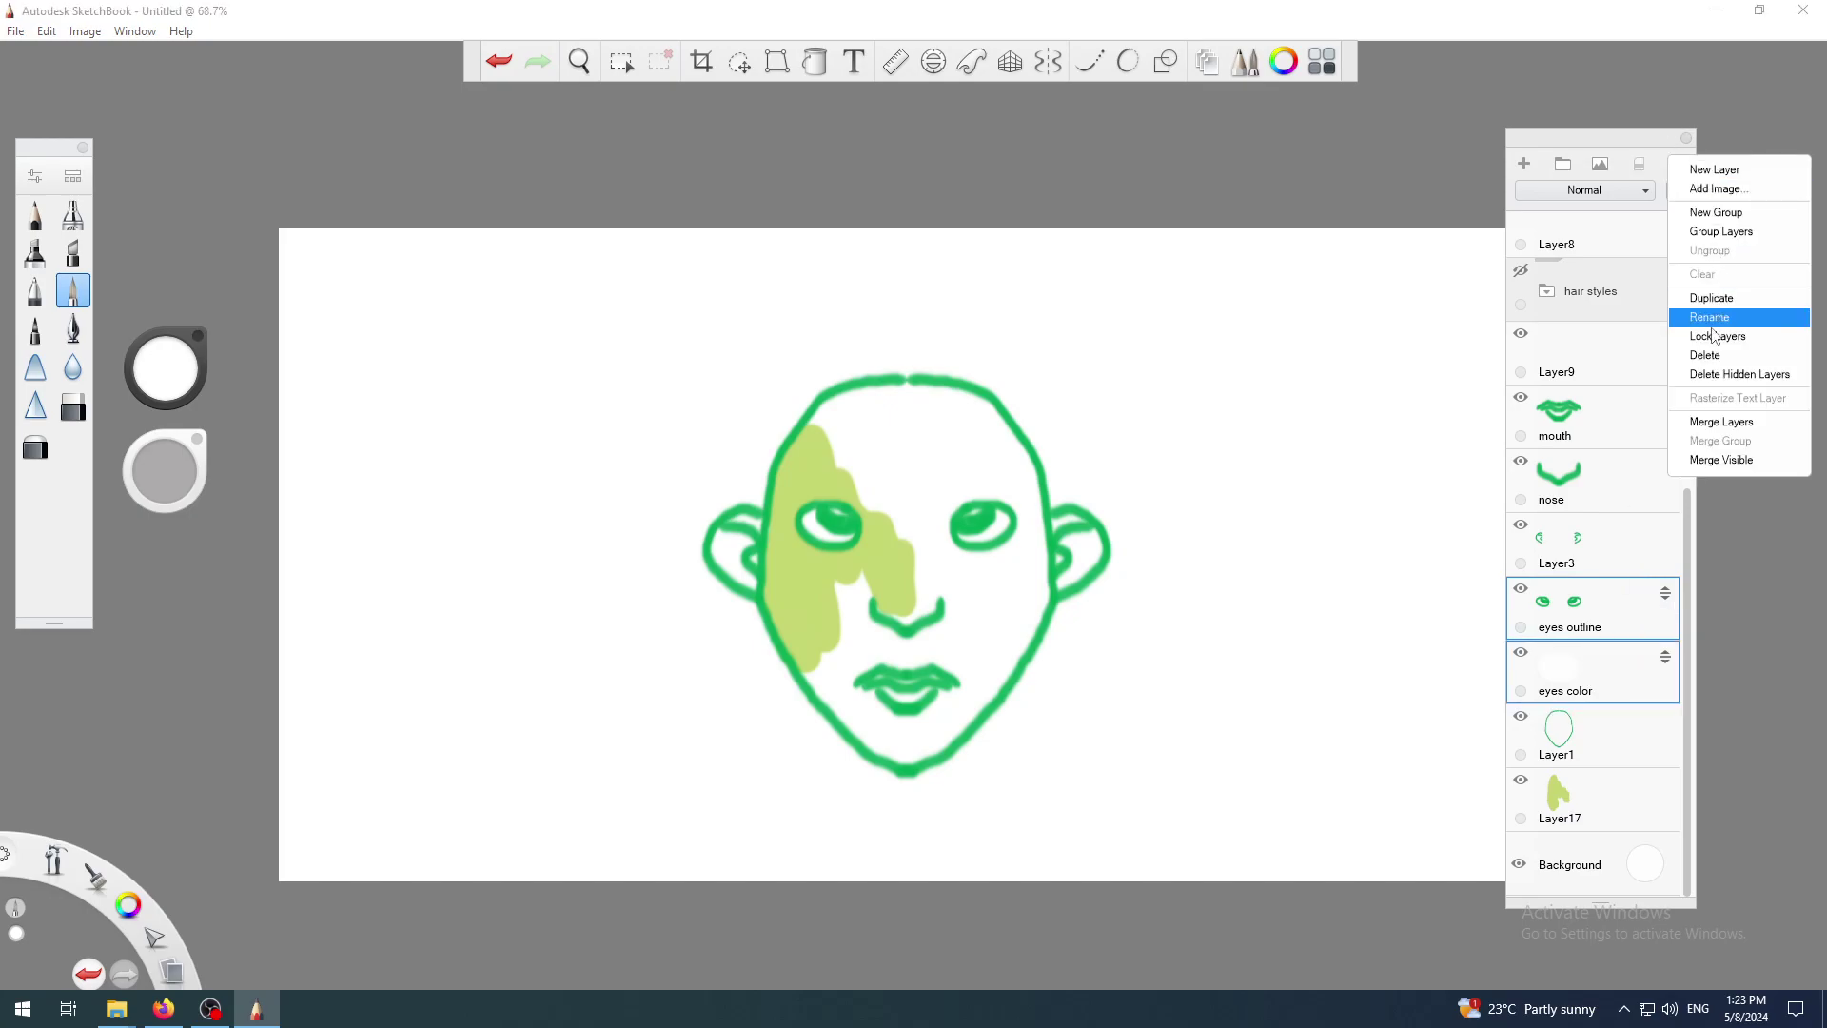
click(1740, 236)
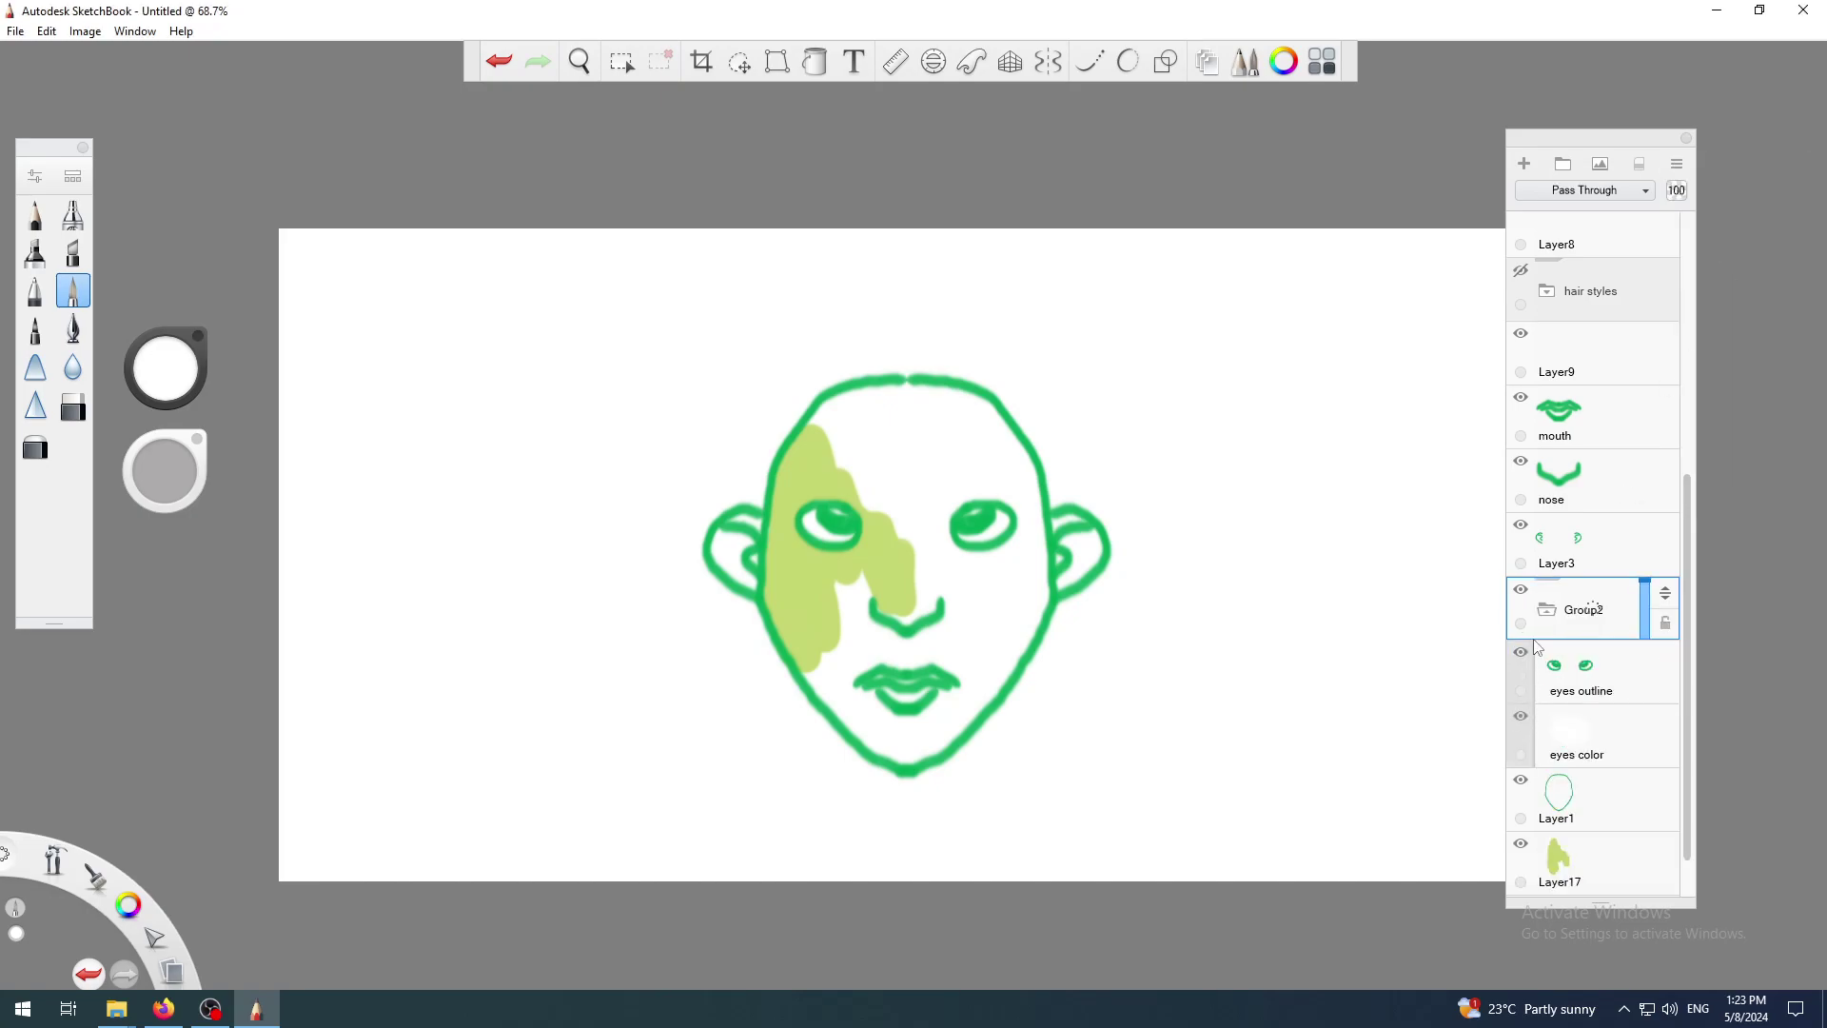
click(1548, 610)
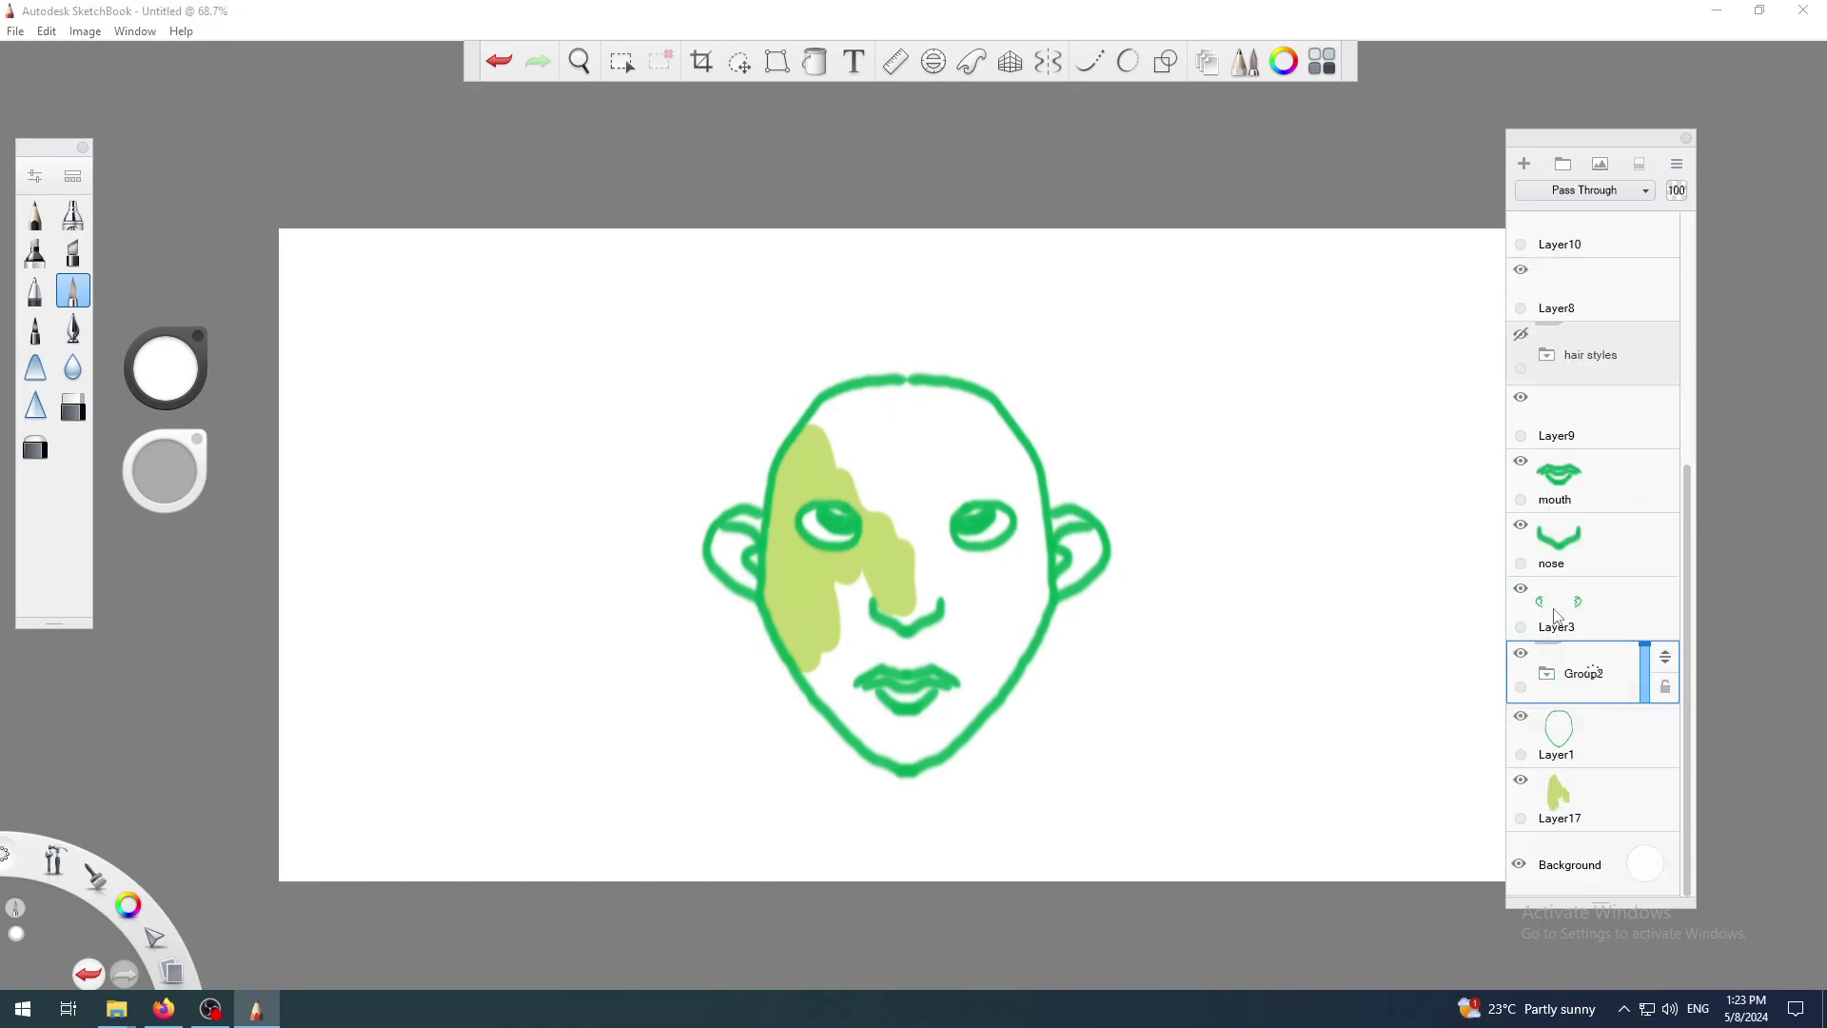
click(1547, 673)
click(1547, 673)
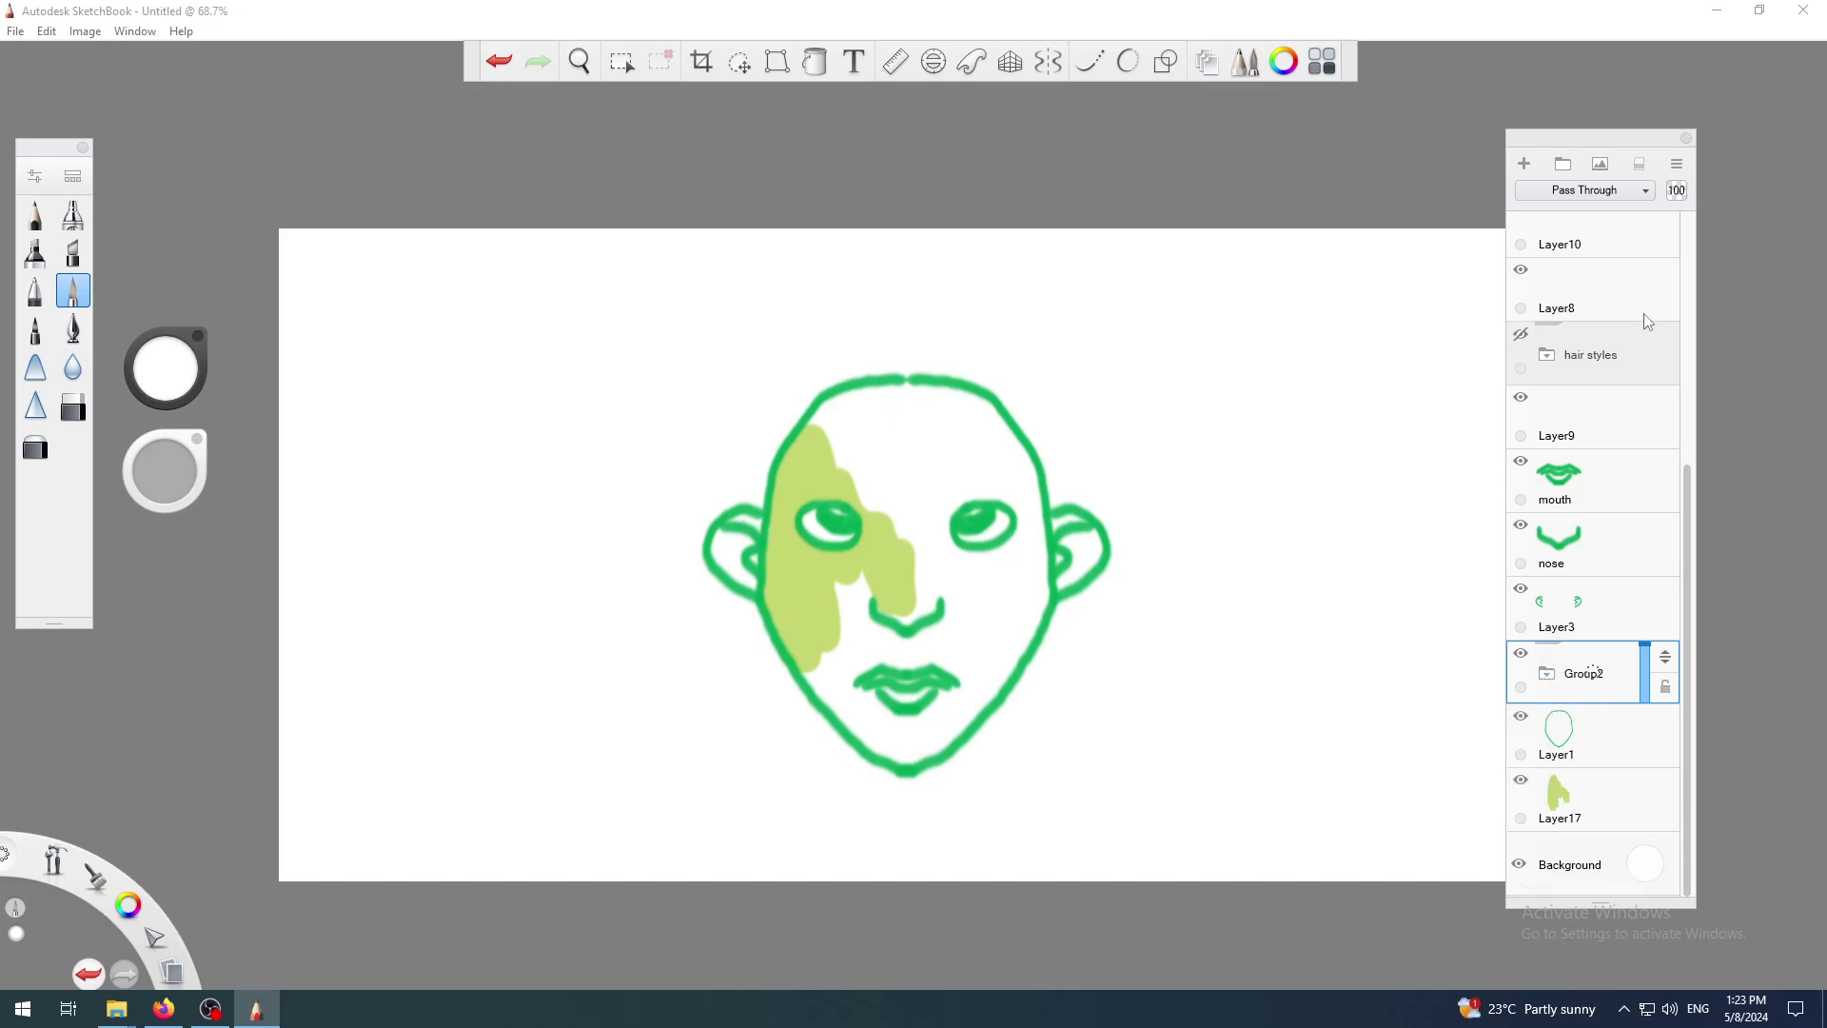
- Choose Ungroup on Group2 from the Layers panel menu
click(1678, 165)
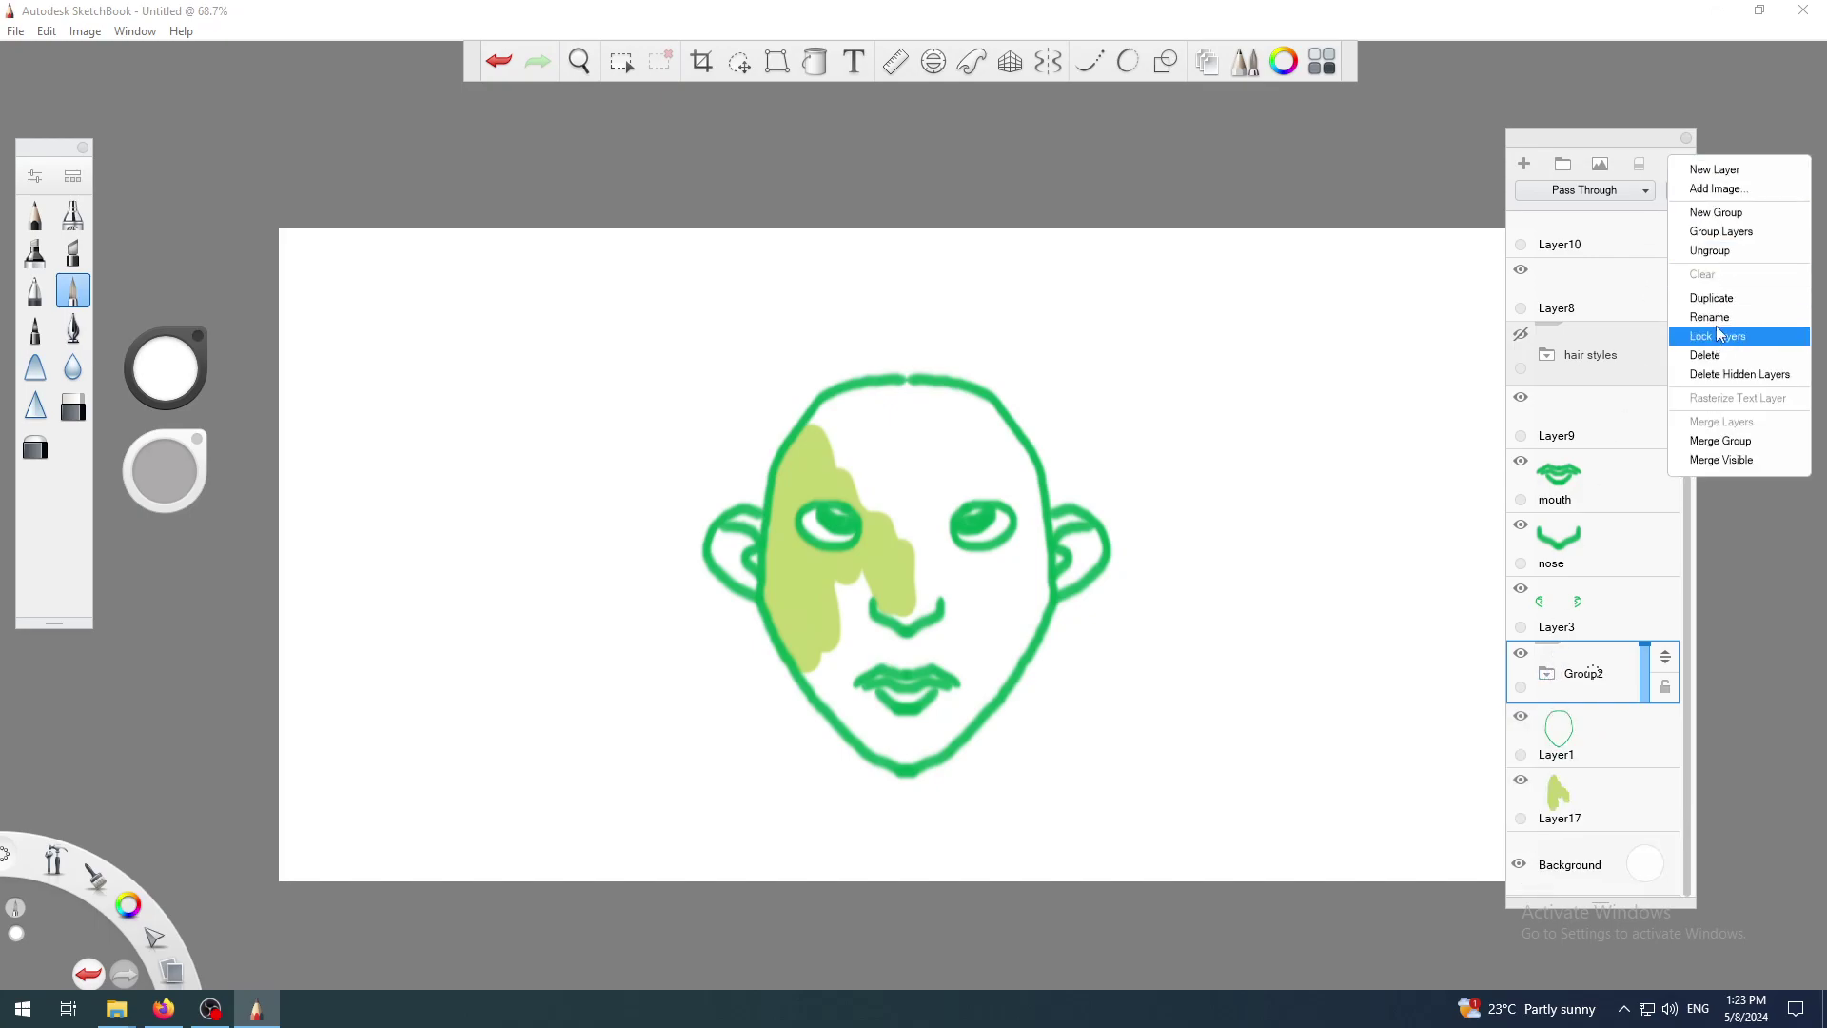
click(1593, 149)
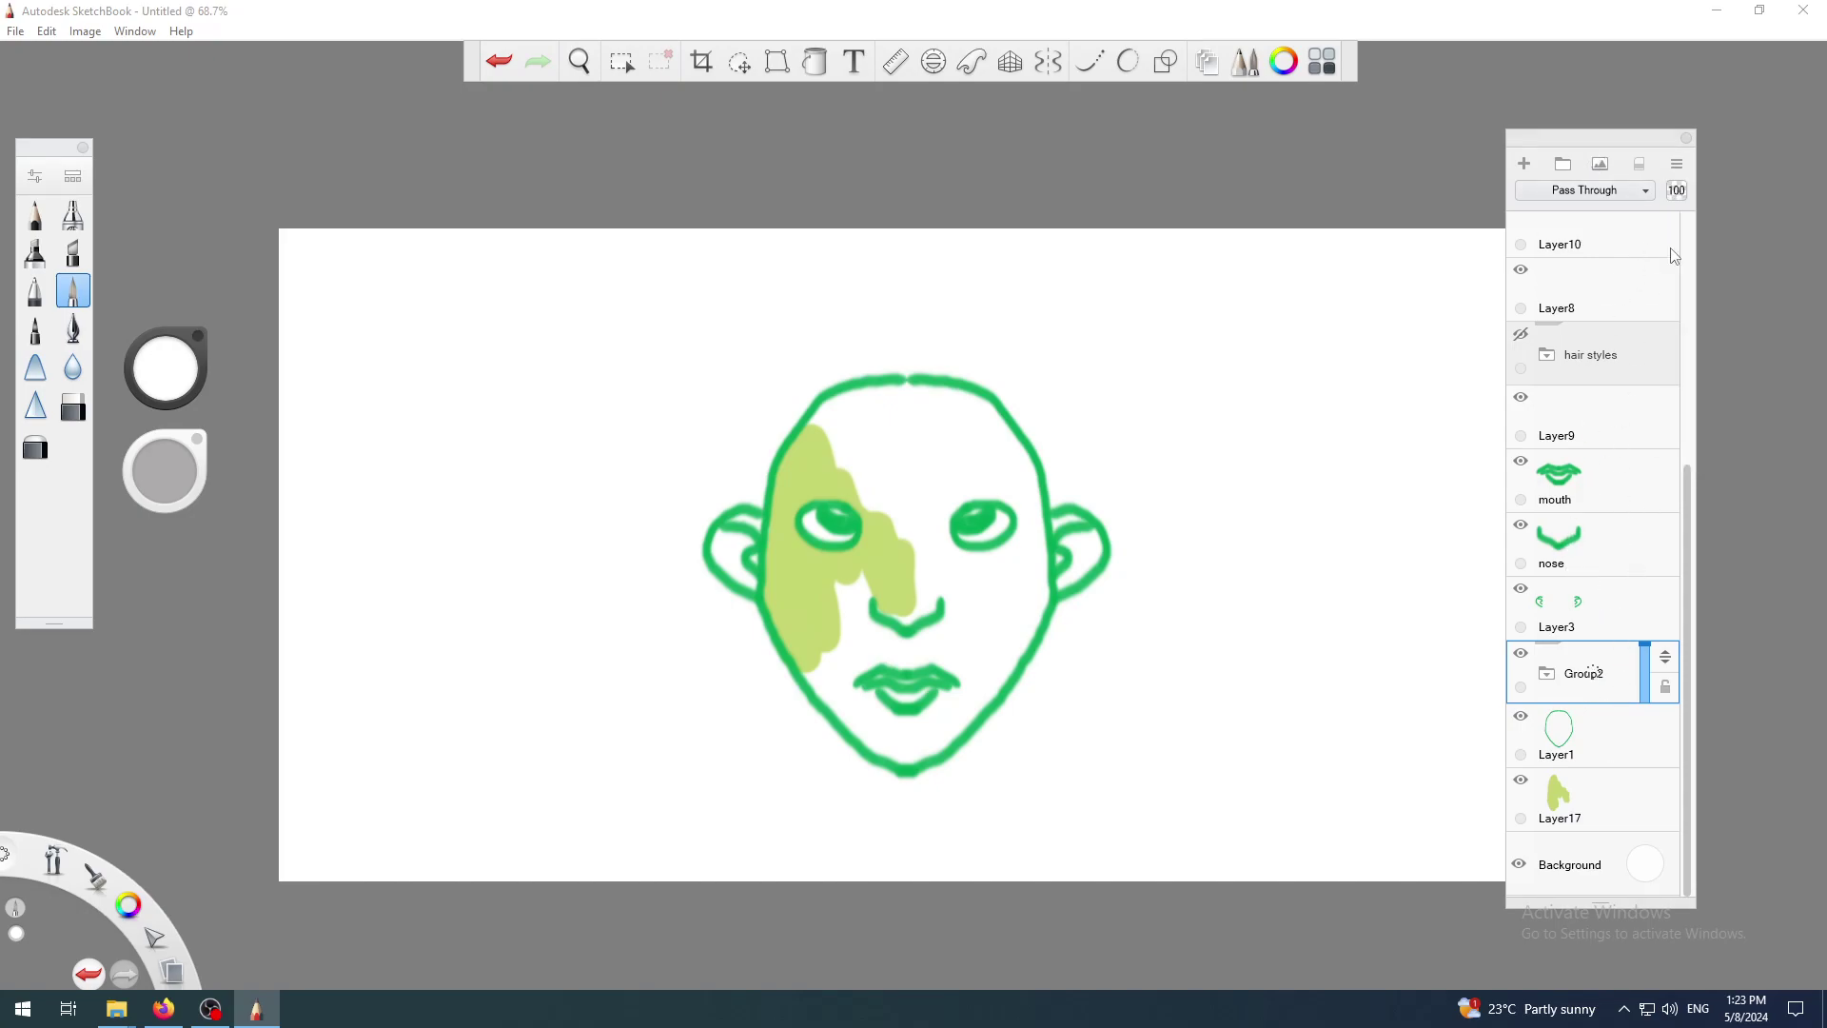
click(1679, 165)
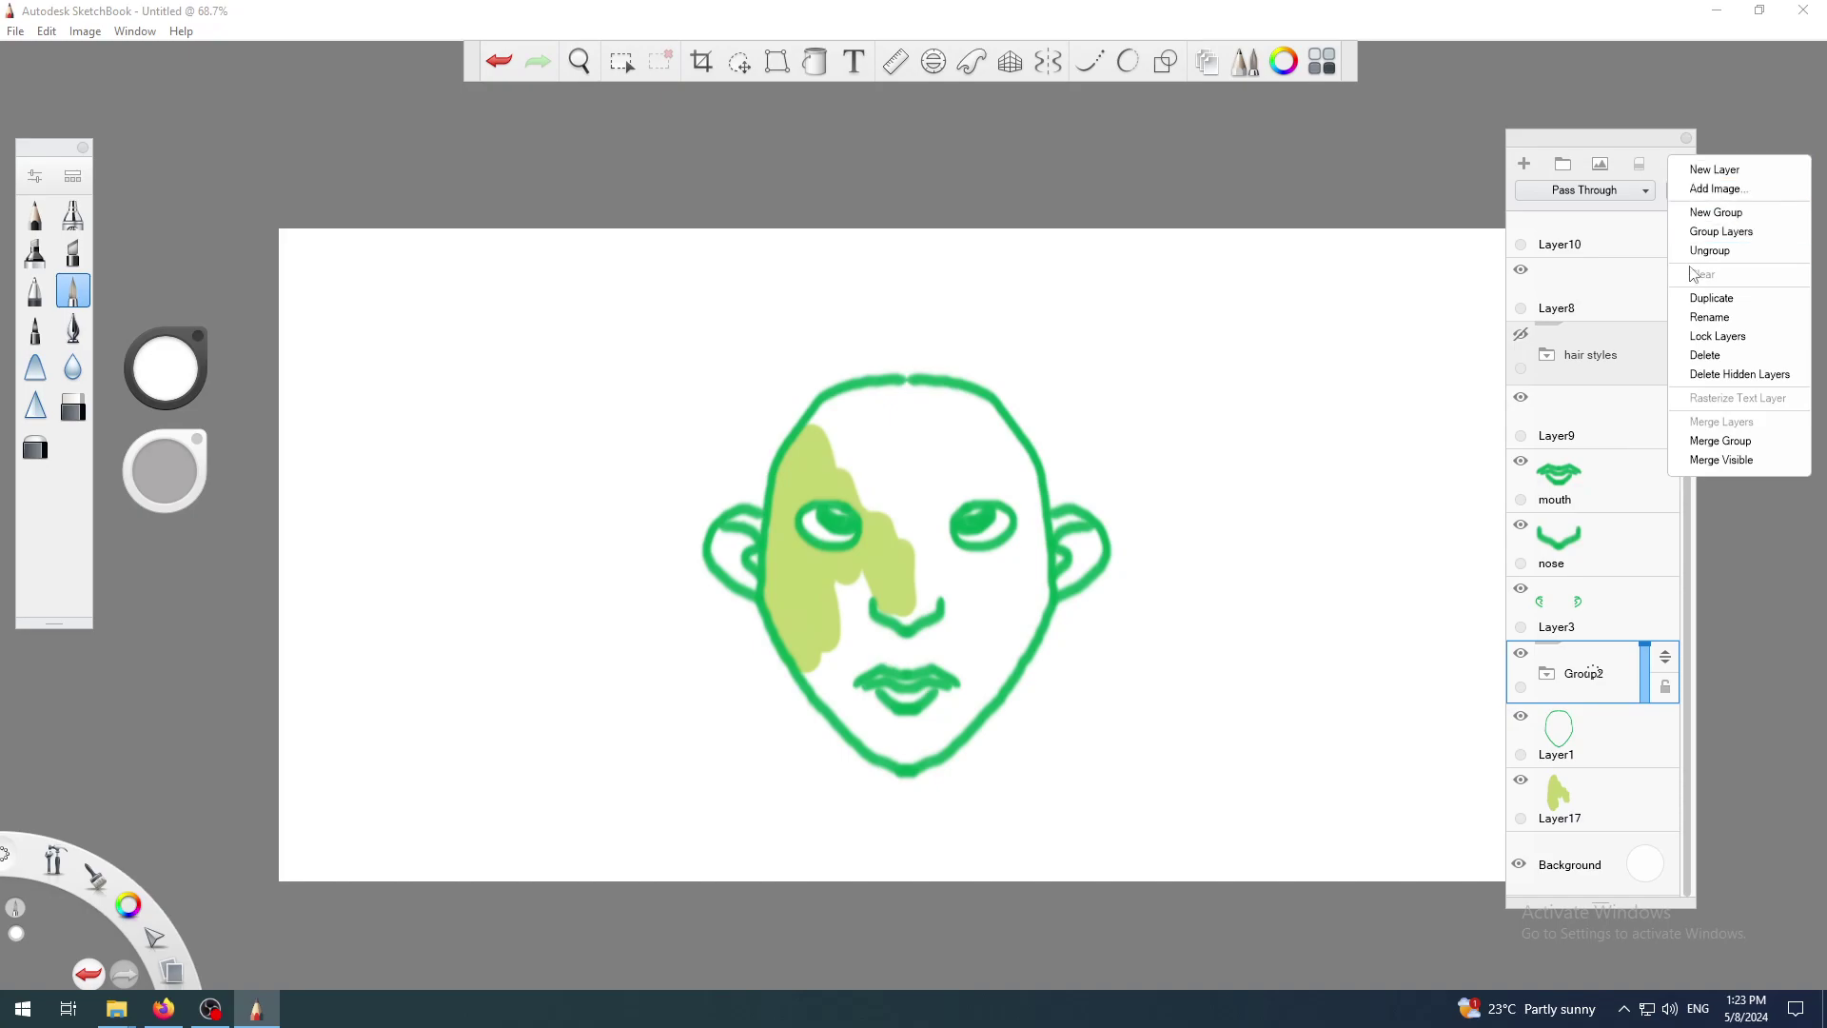
click(1677, 167)
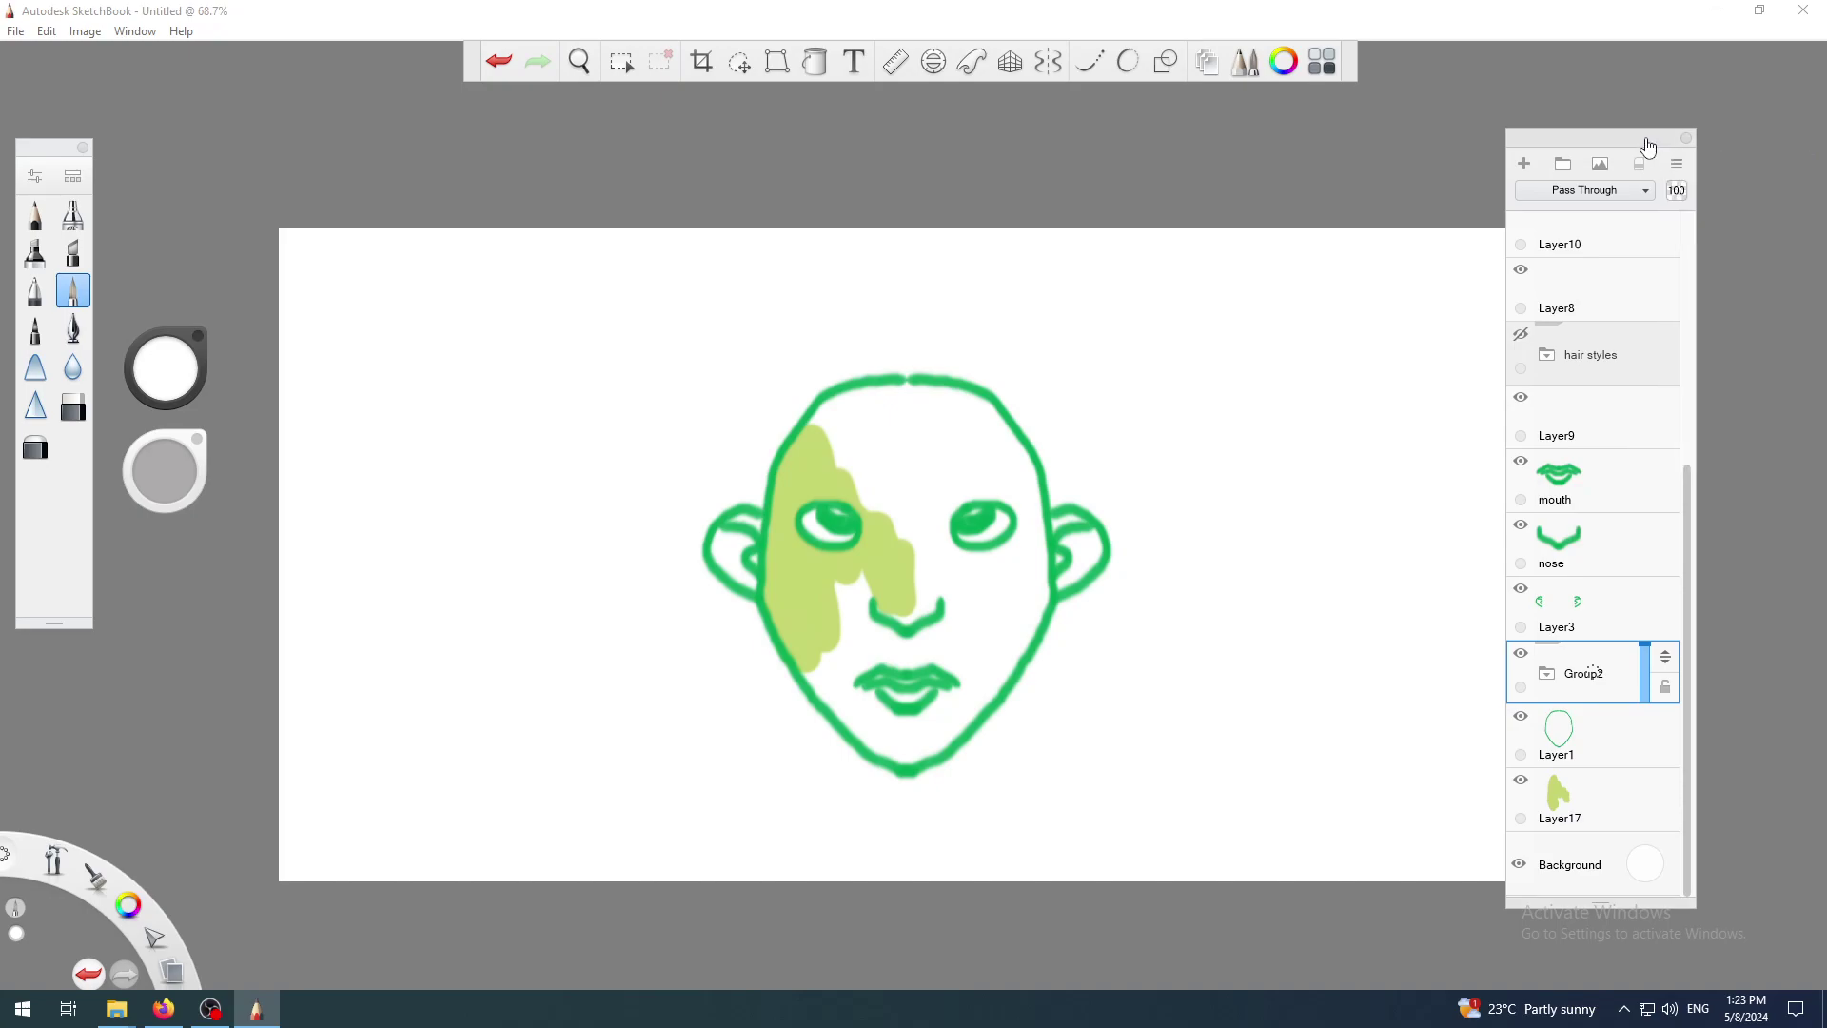
click(1677, 168)
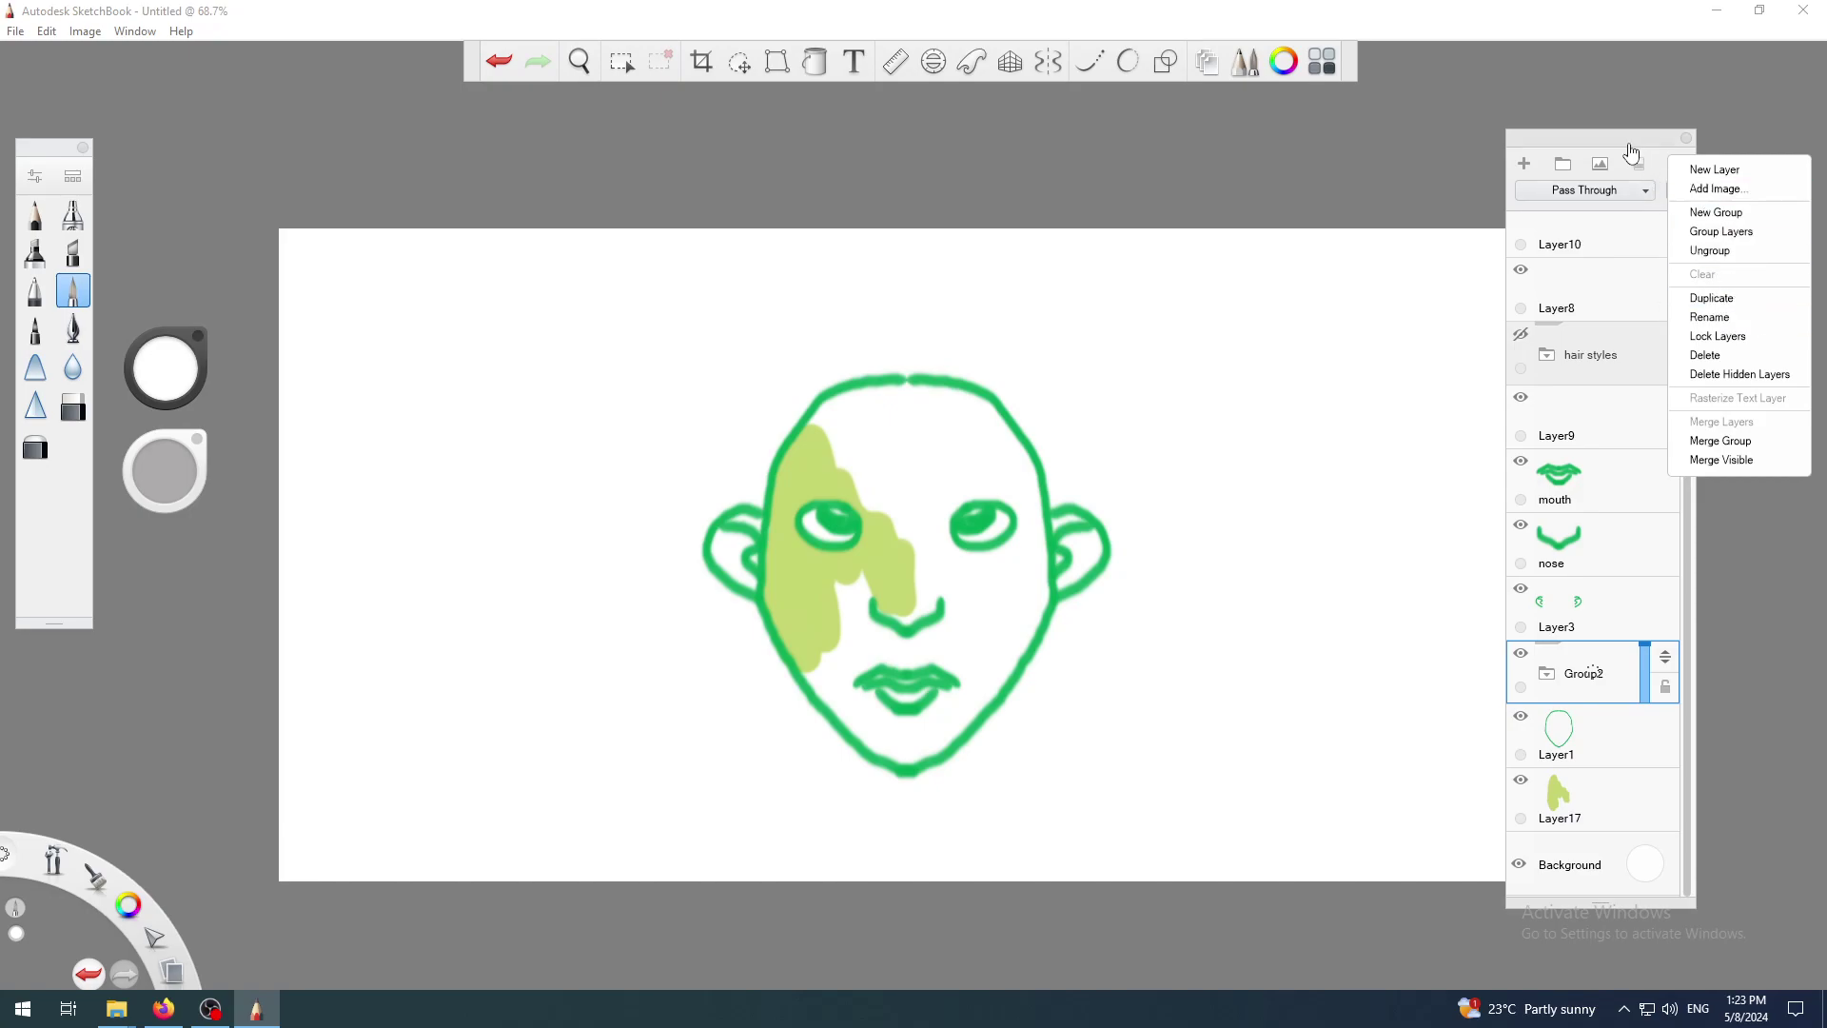
click(1725, 253)
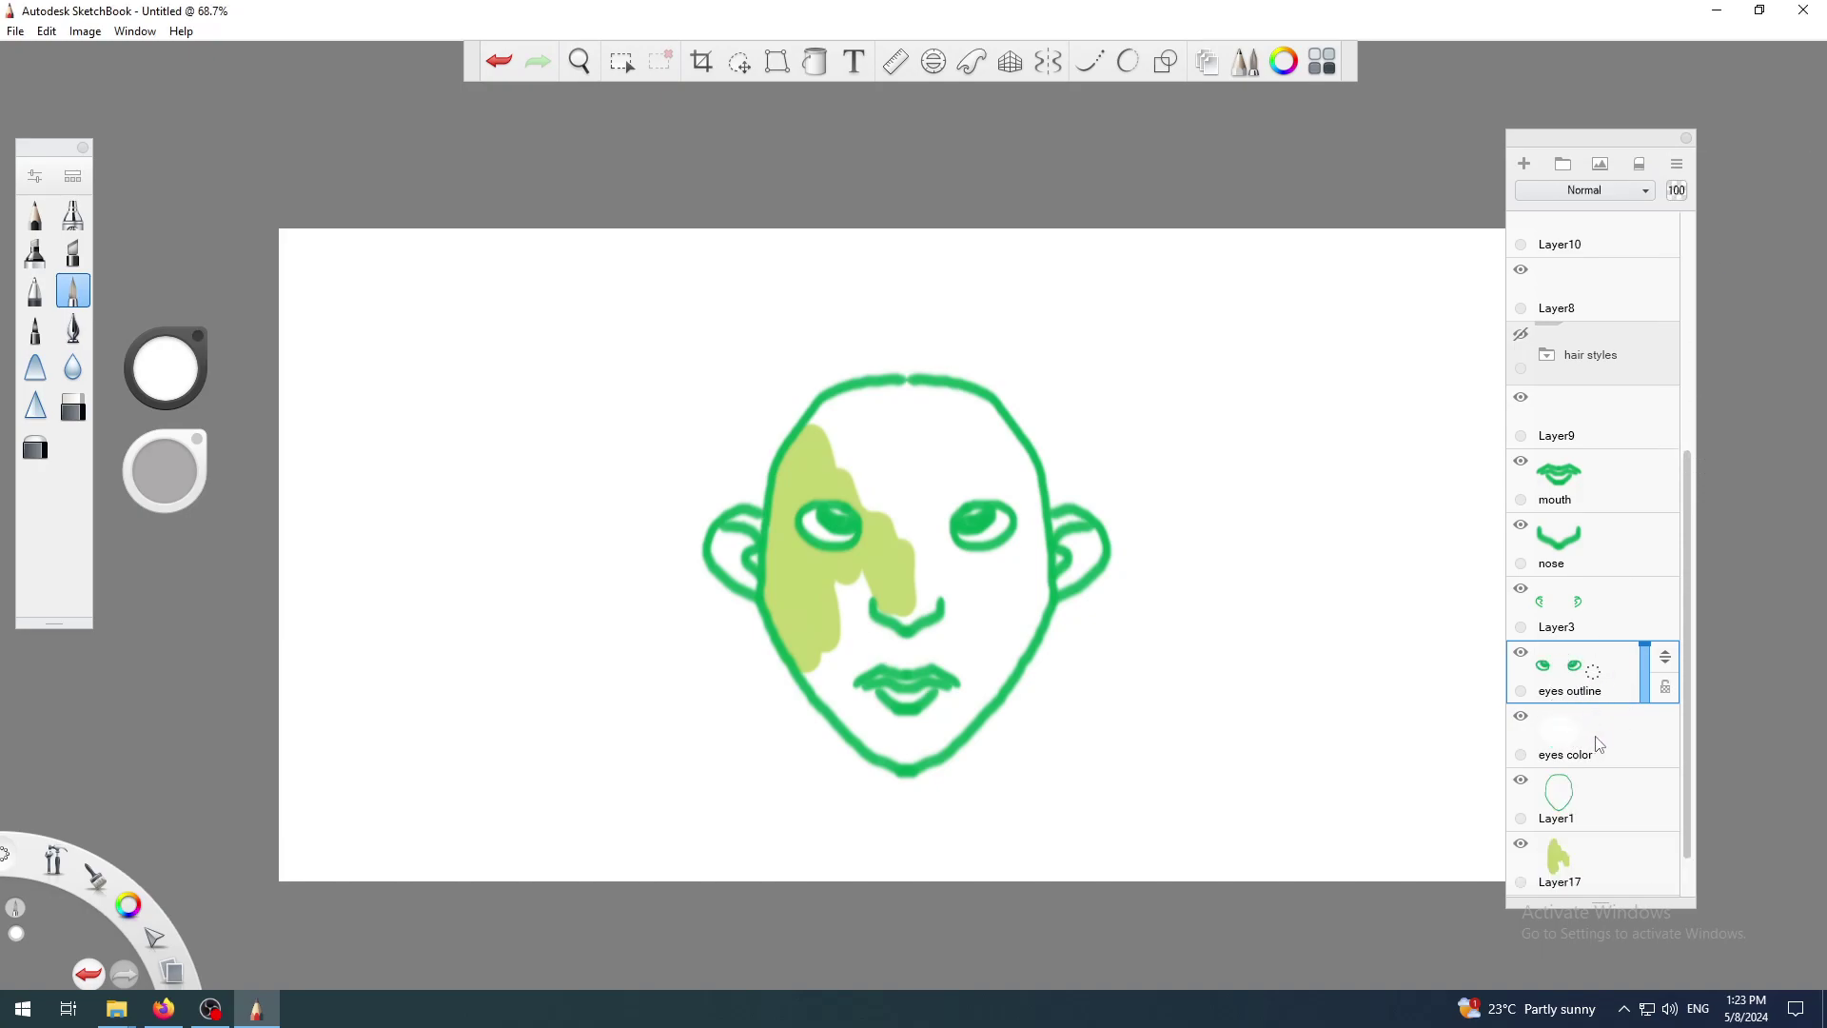
- Select eyes outline and eyes color, group them into Group3, and collapse it
click(1600, 612)
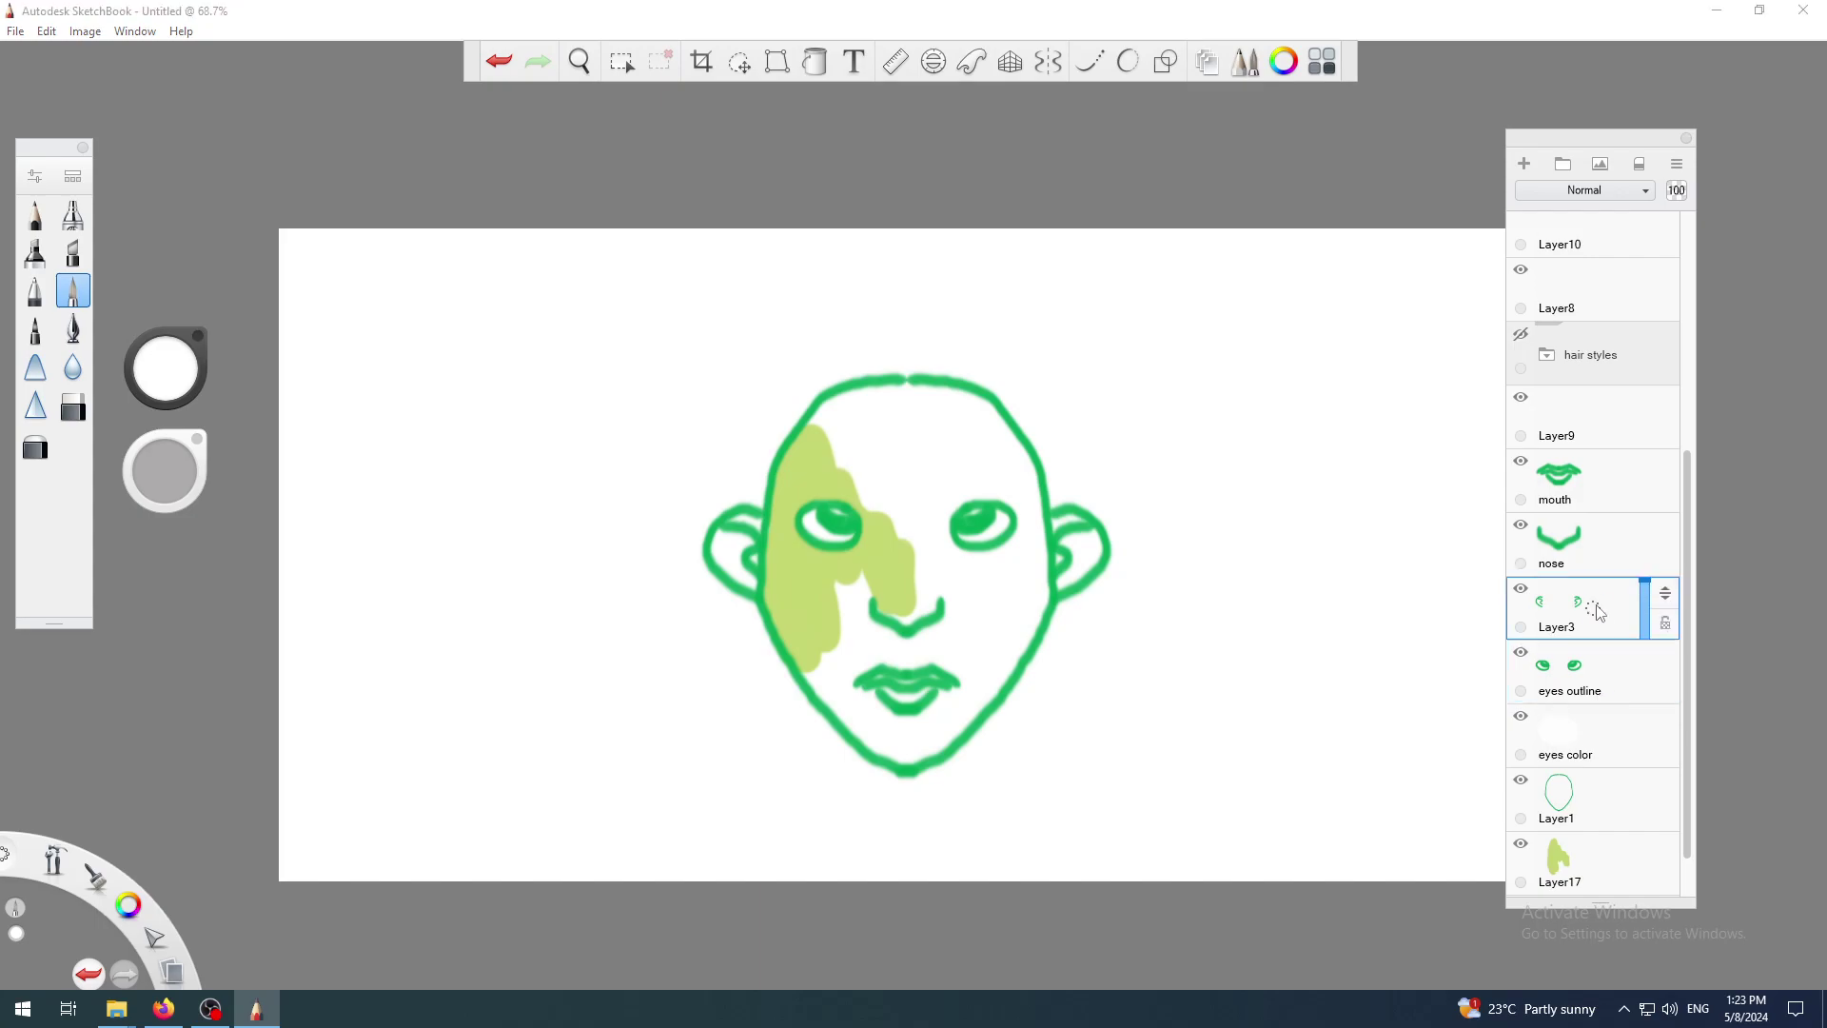
click(1607, 690)
click(1611, 766)
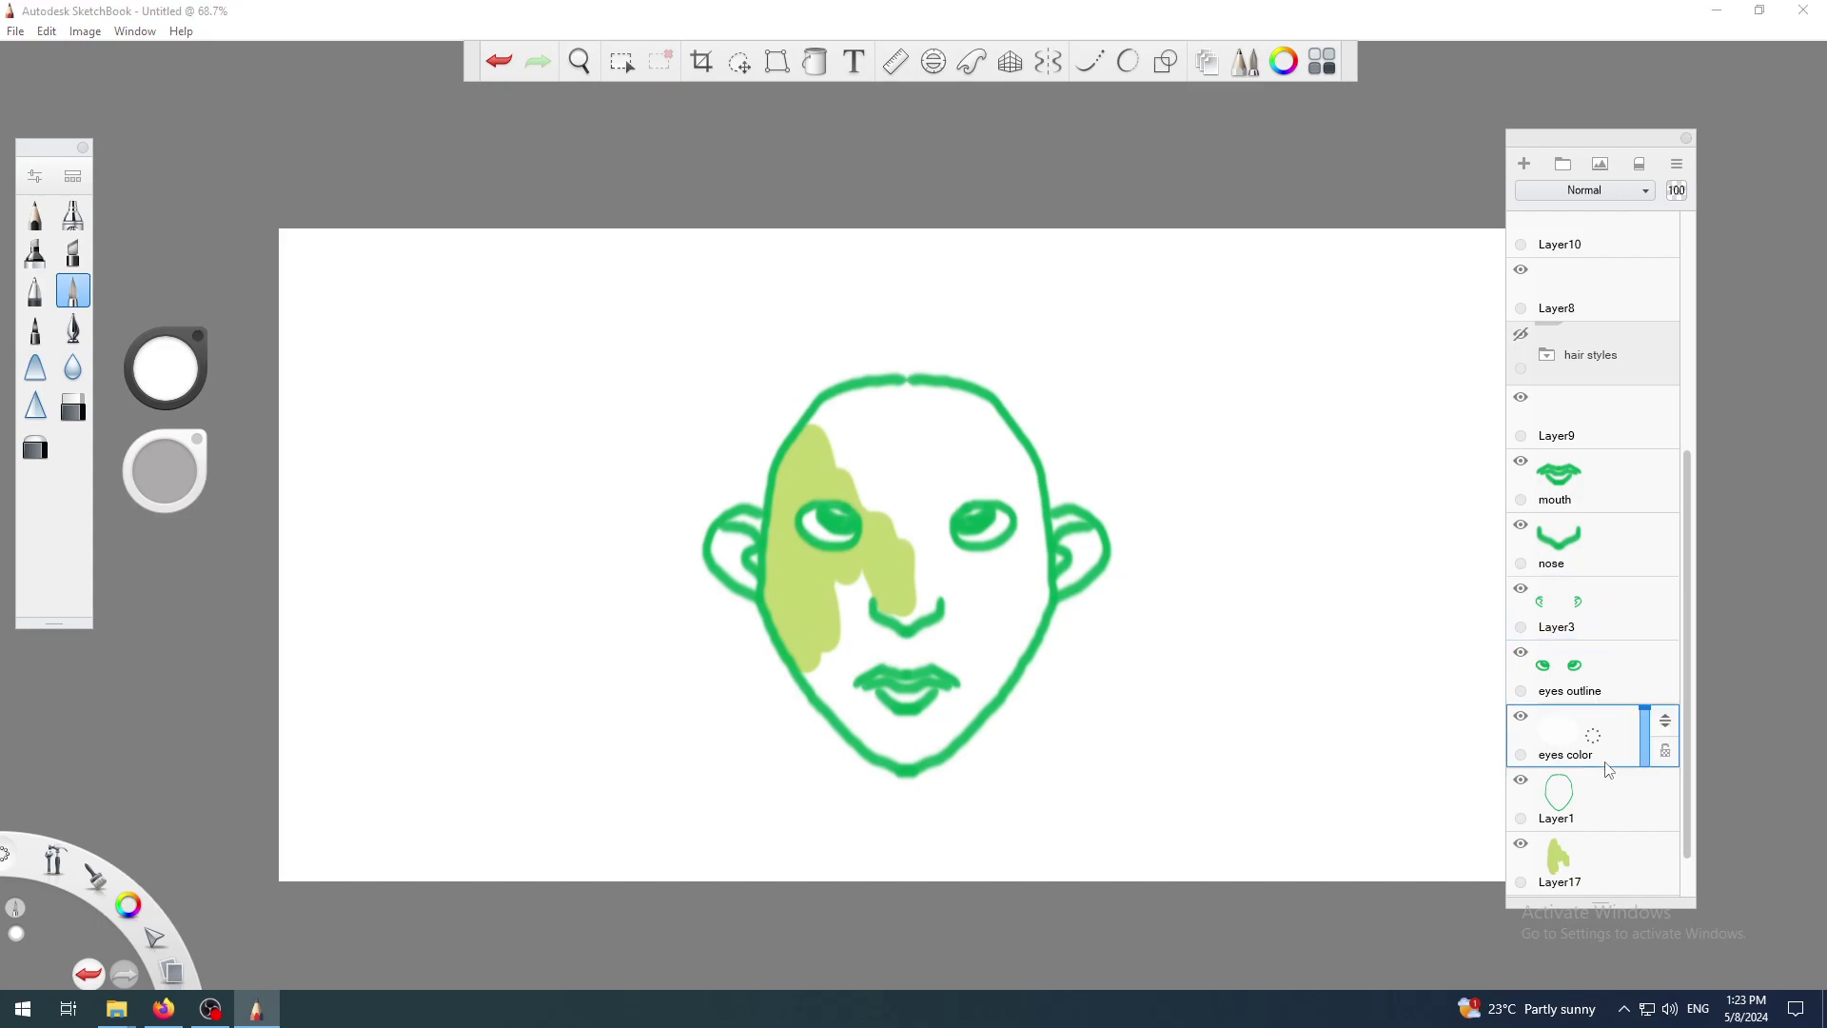
click(1606, 697)
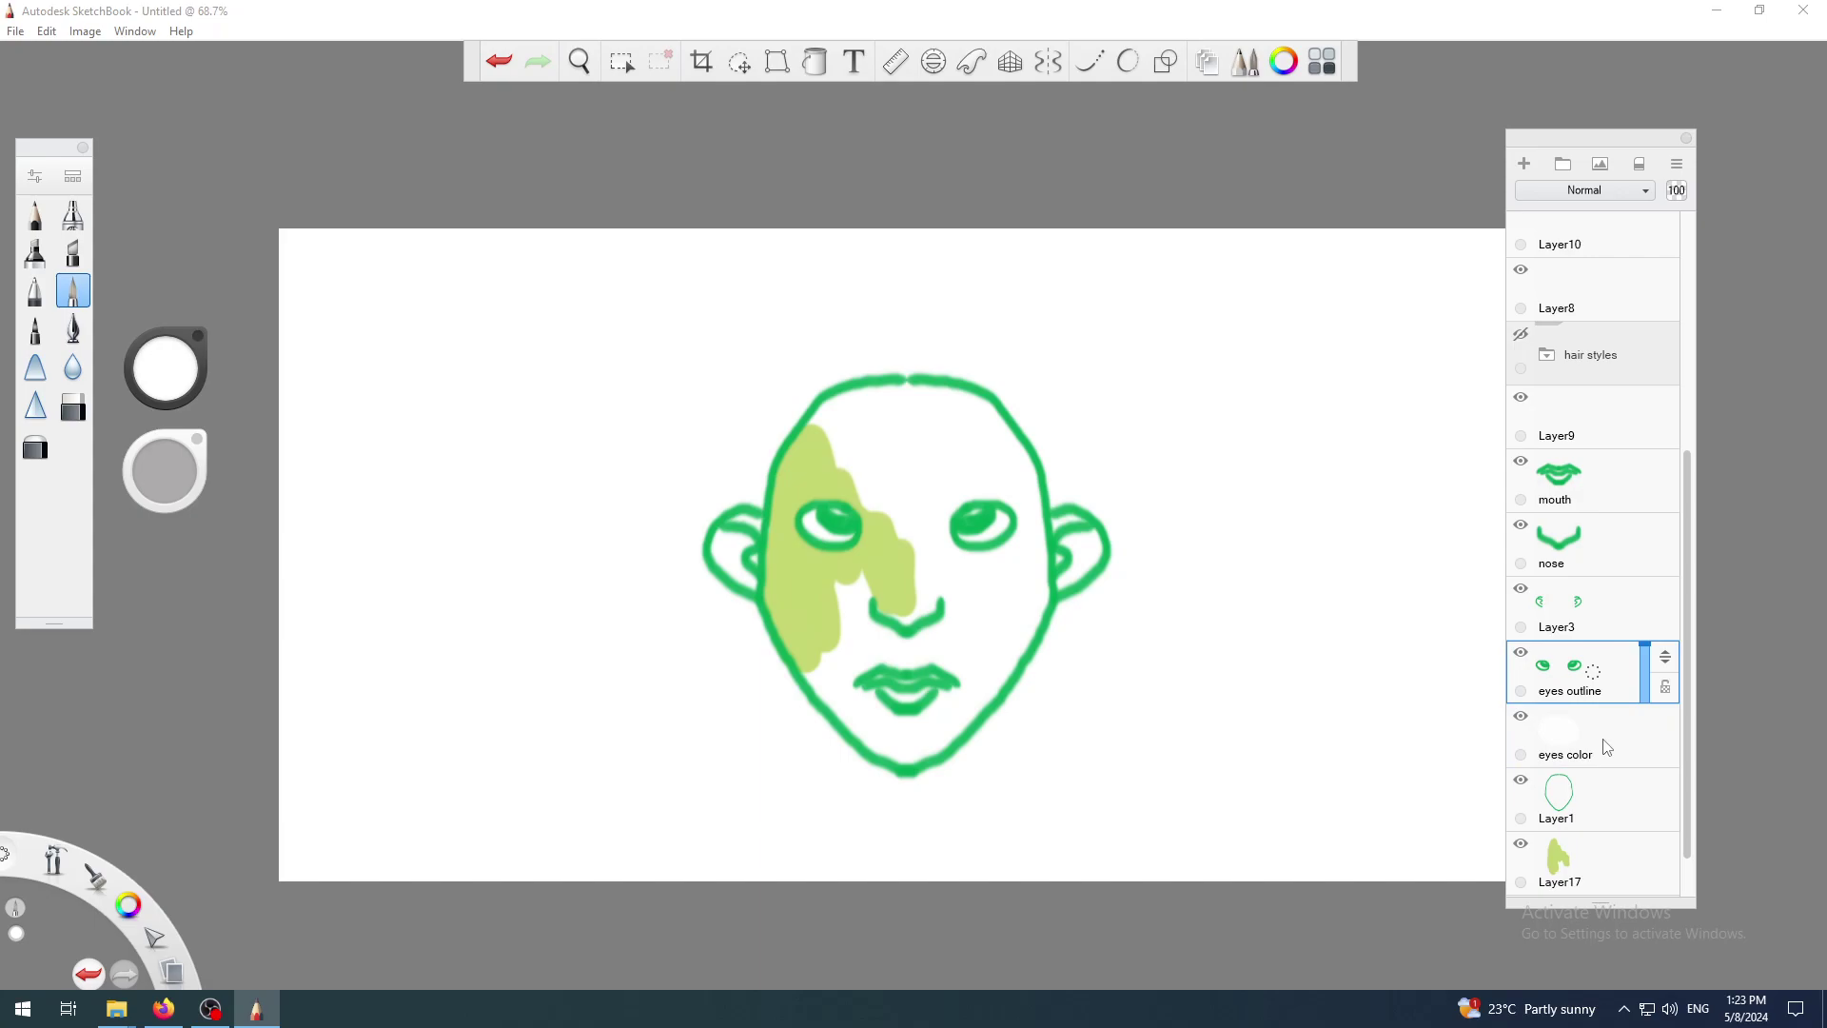
ctrl+click(1606, 748)
click(1678, 165)
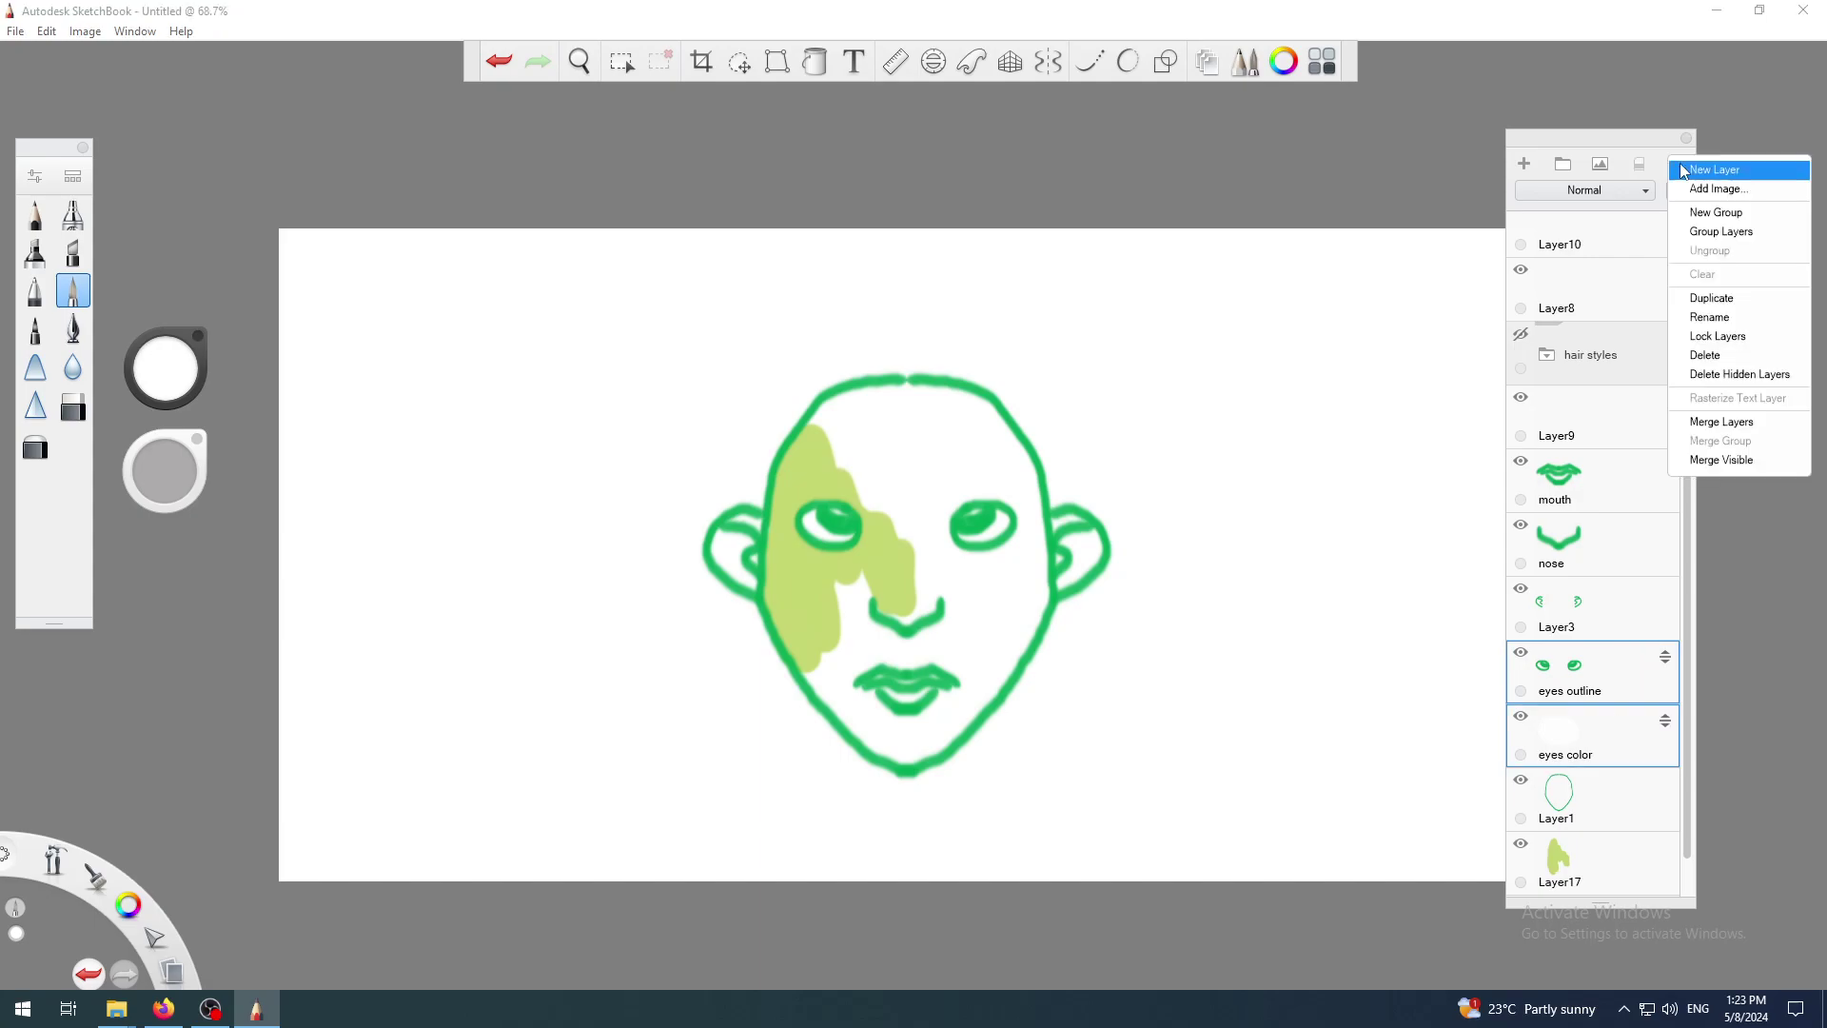
click(1721, 232)
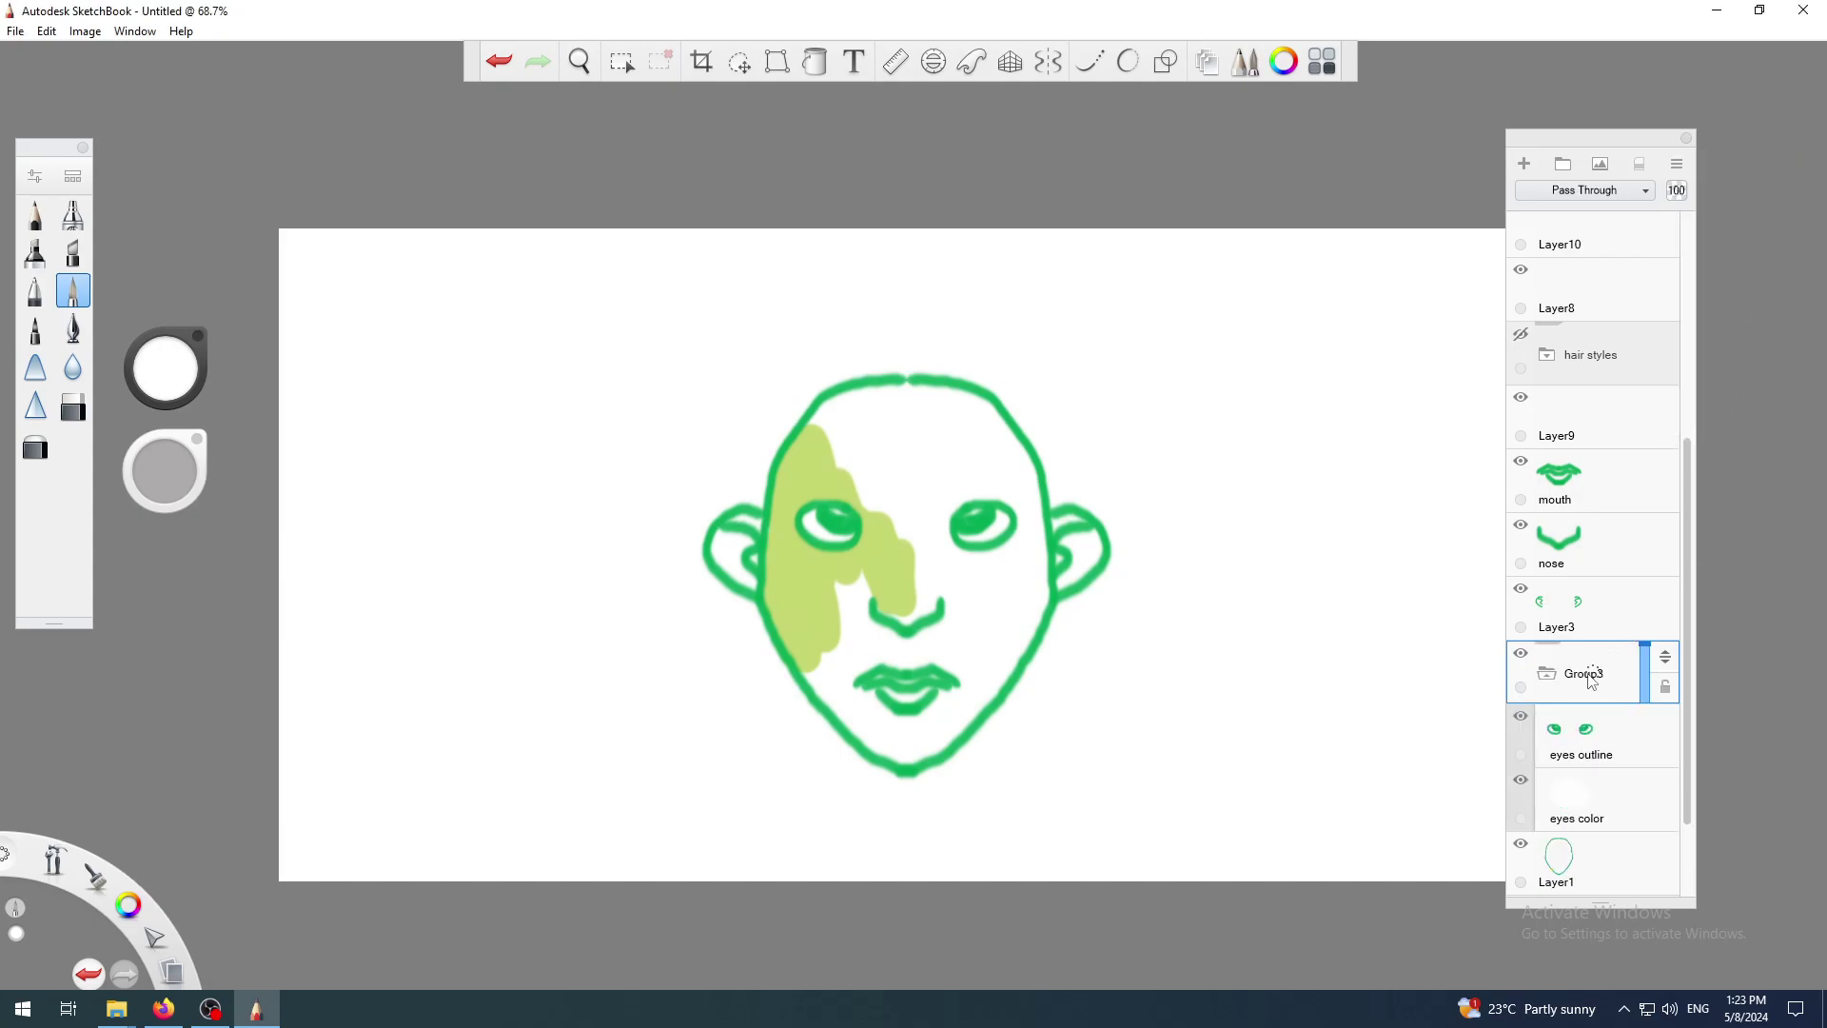
click(1546, 674)
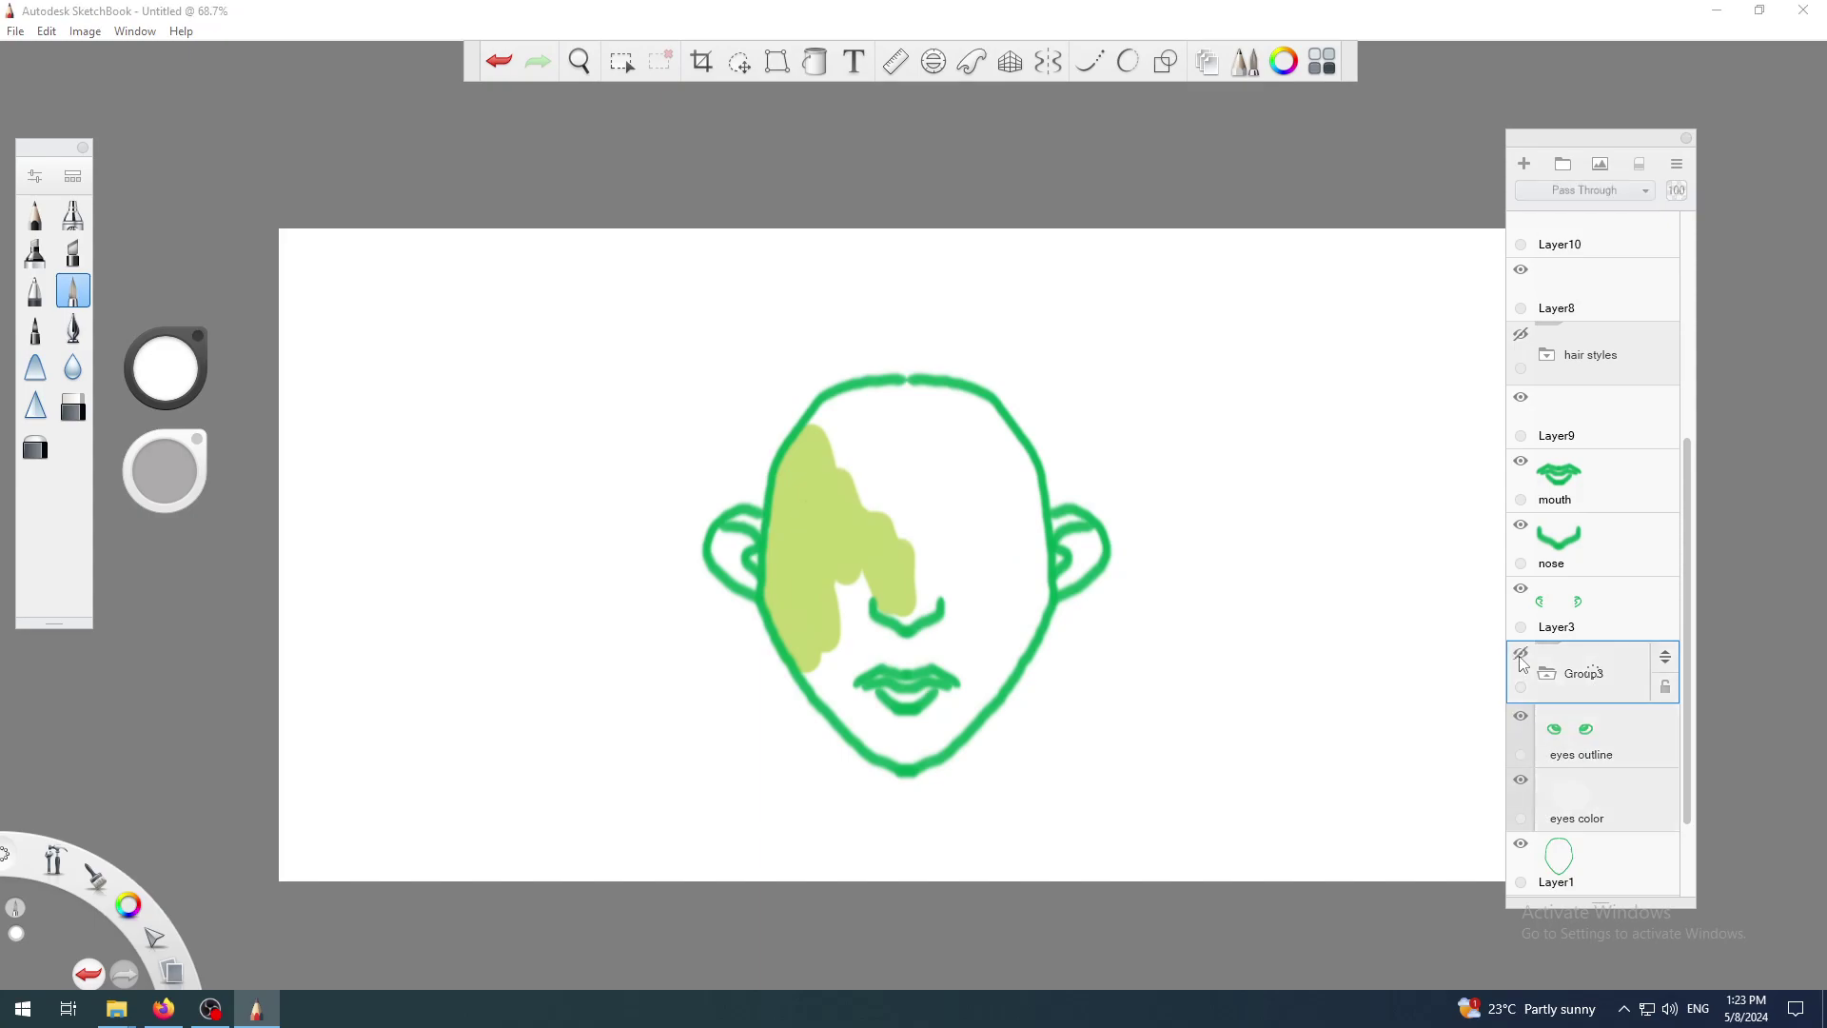
- Rename Group3 to 'eyes'
click(1572, 682)
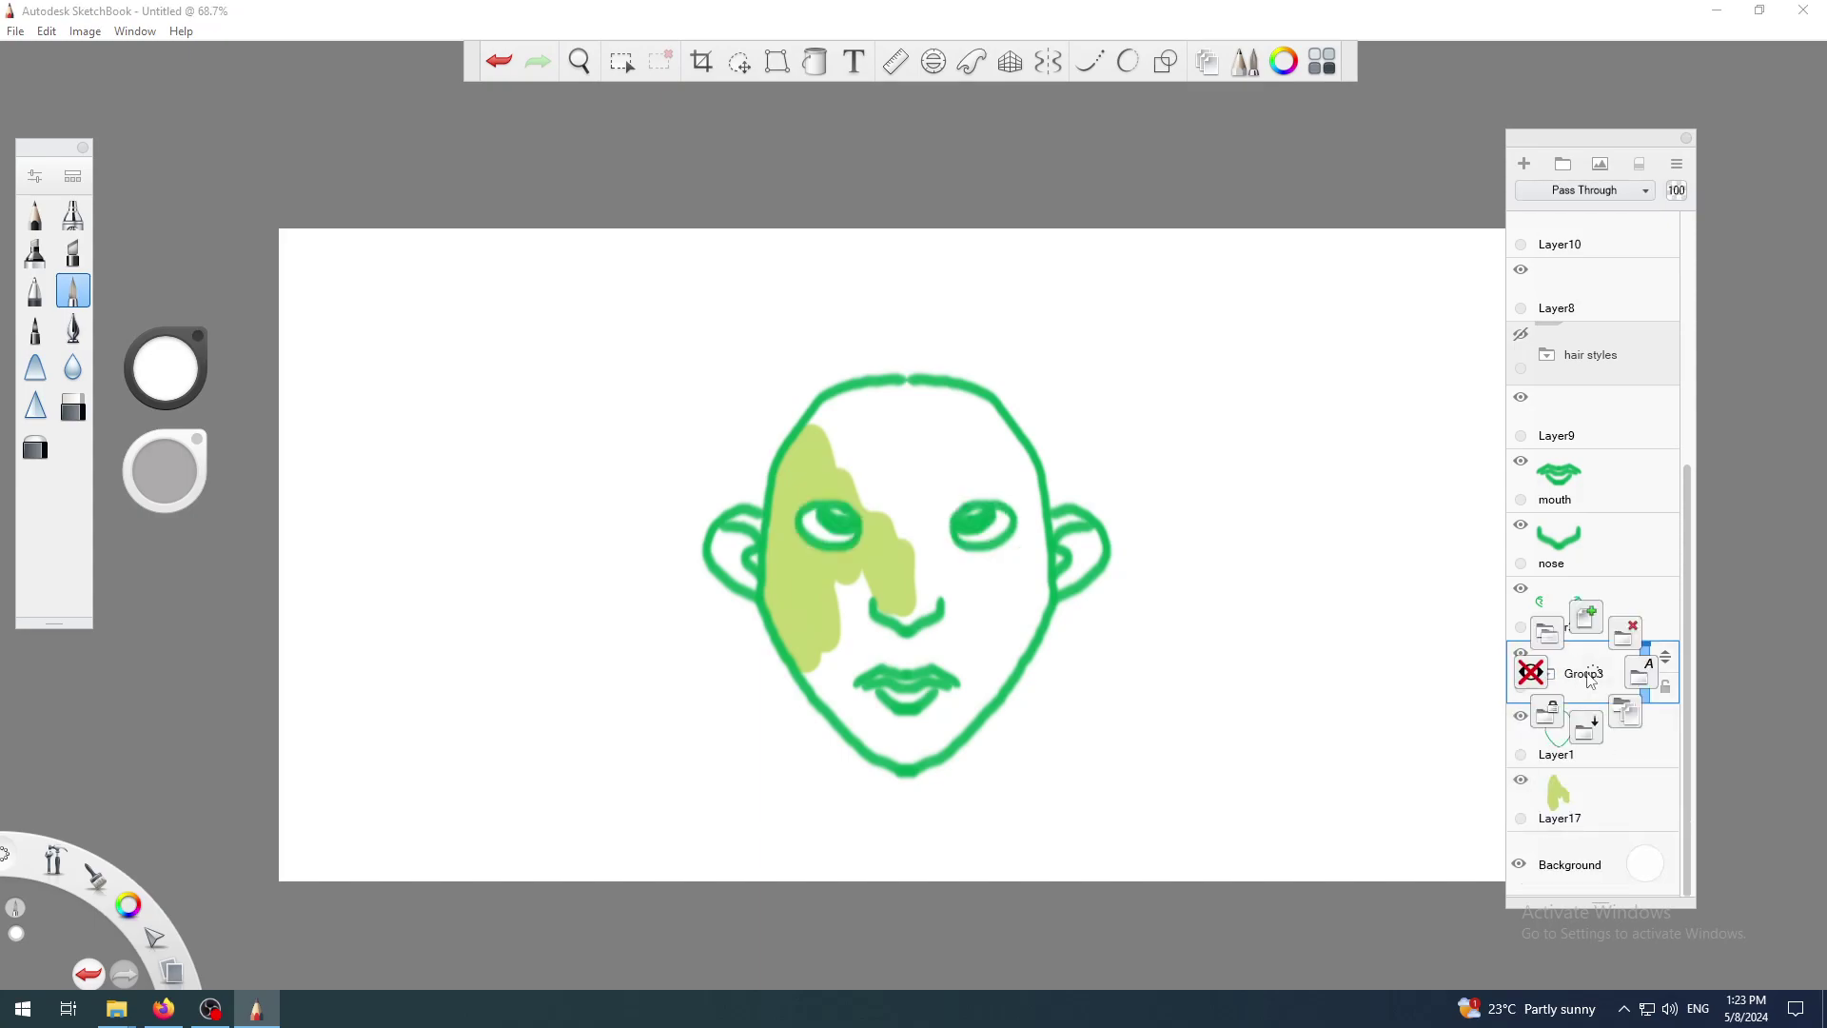
click(1650, 681)
text(eye)
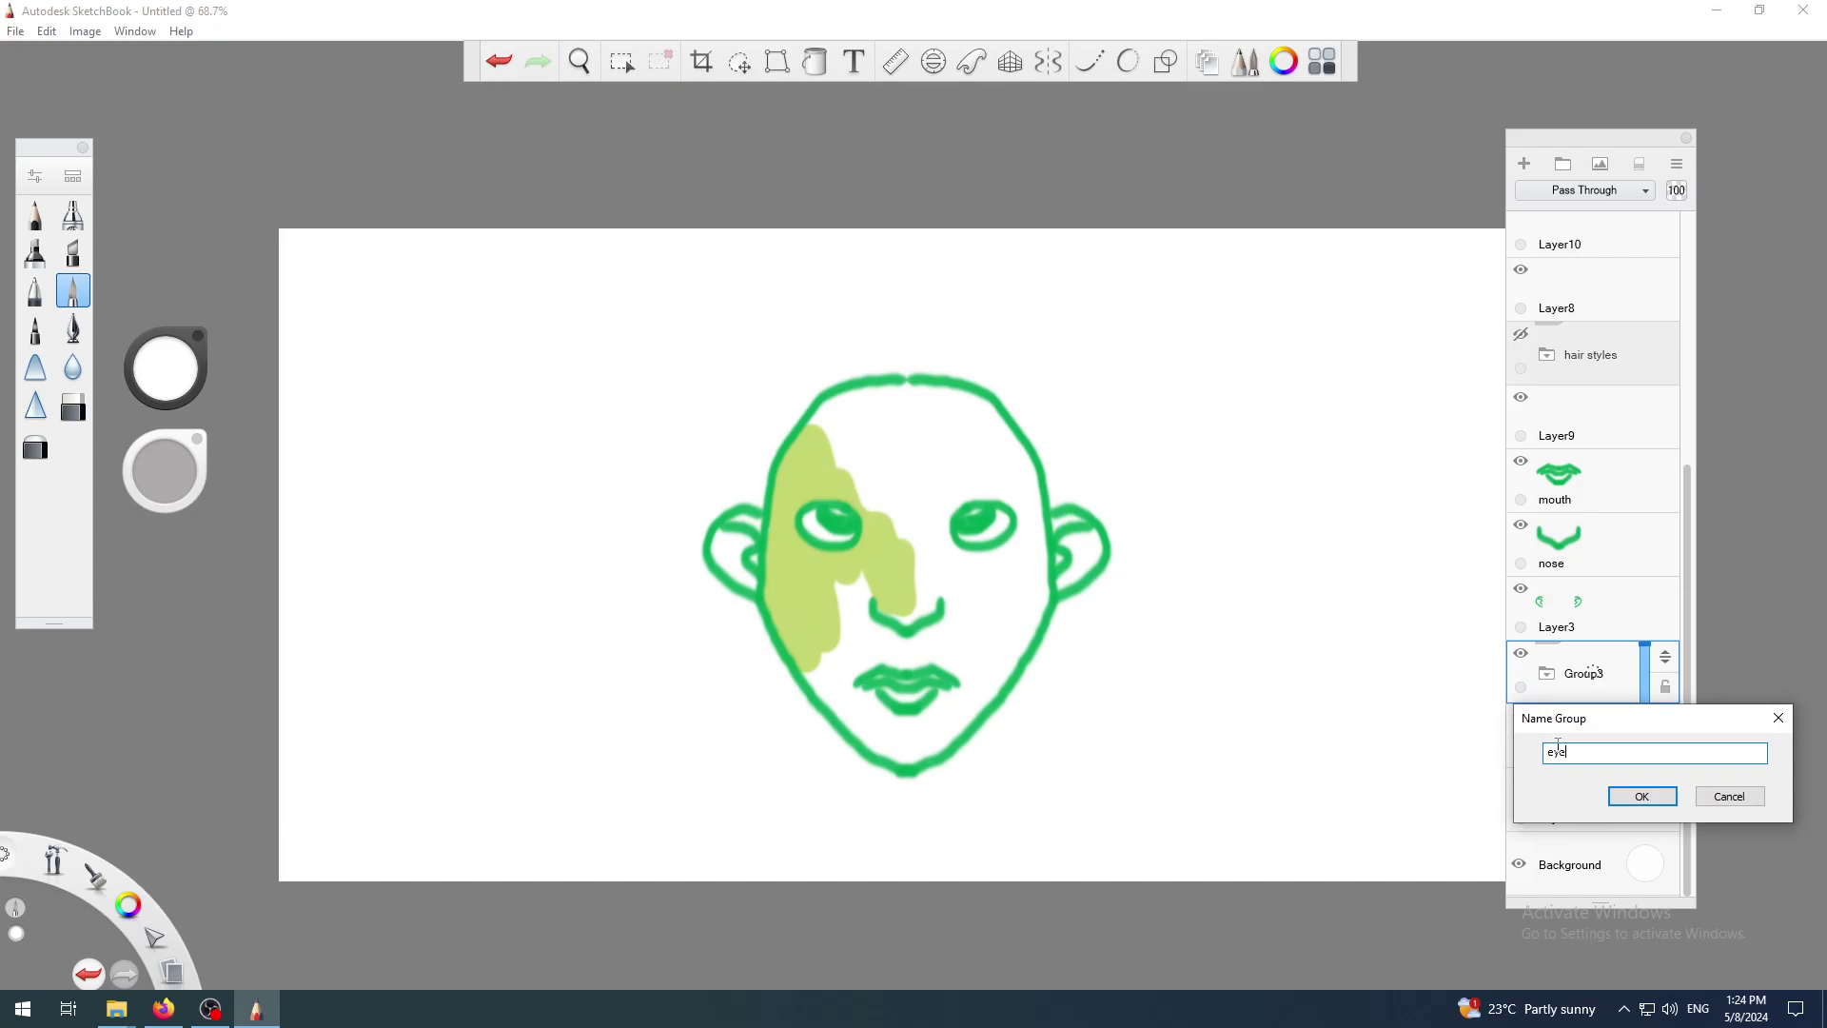
text(s)
click(1642, 796)
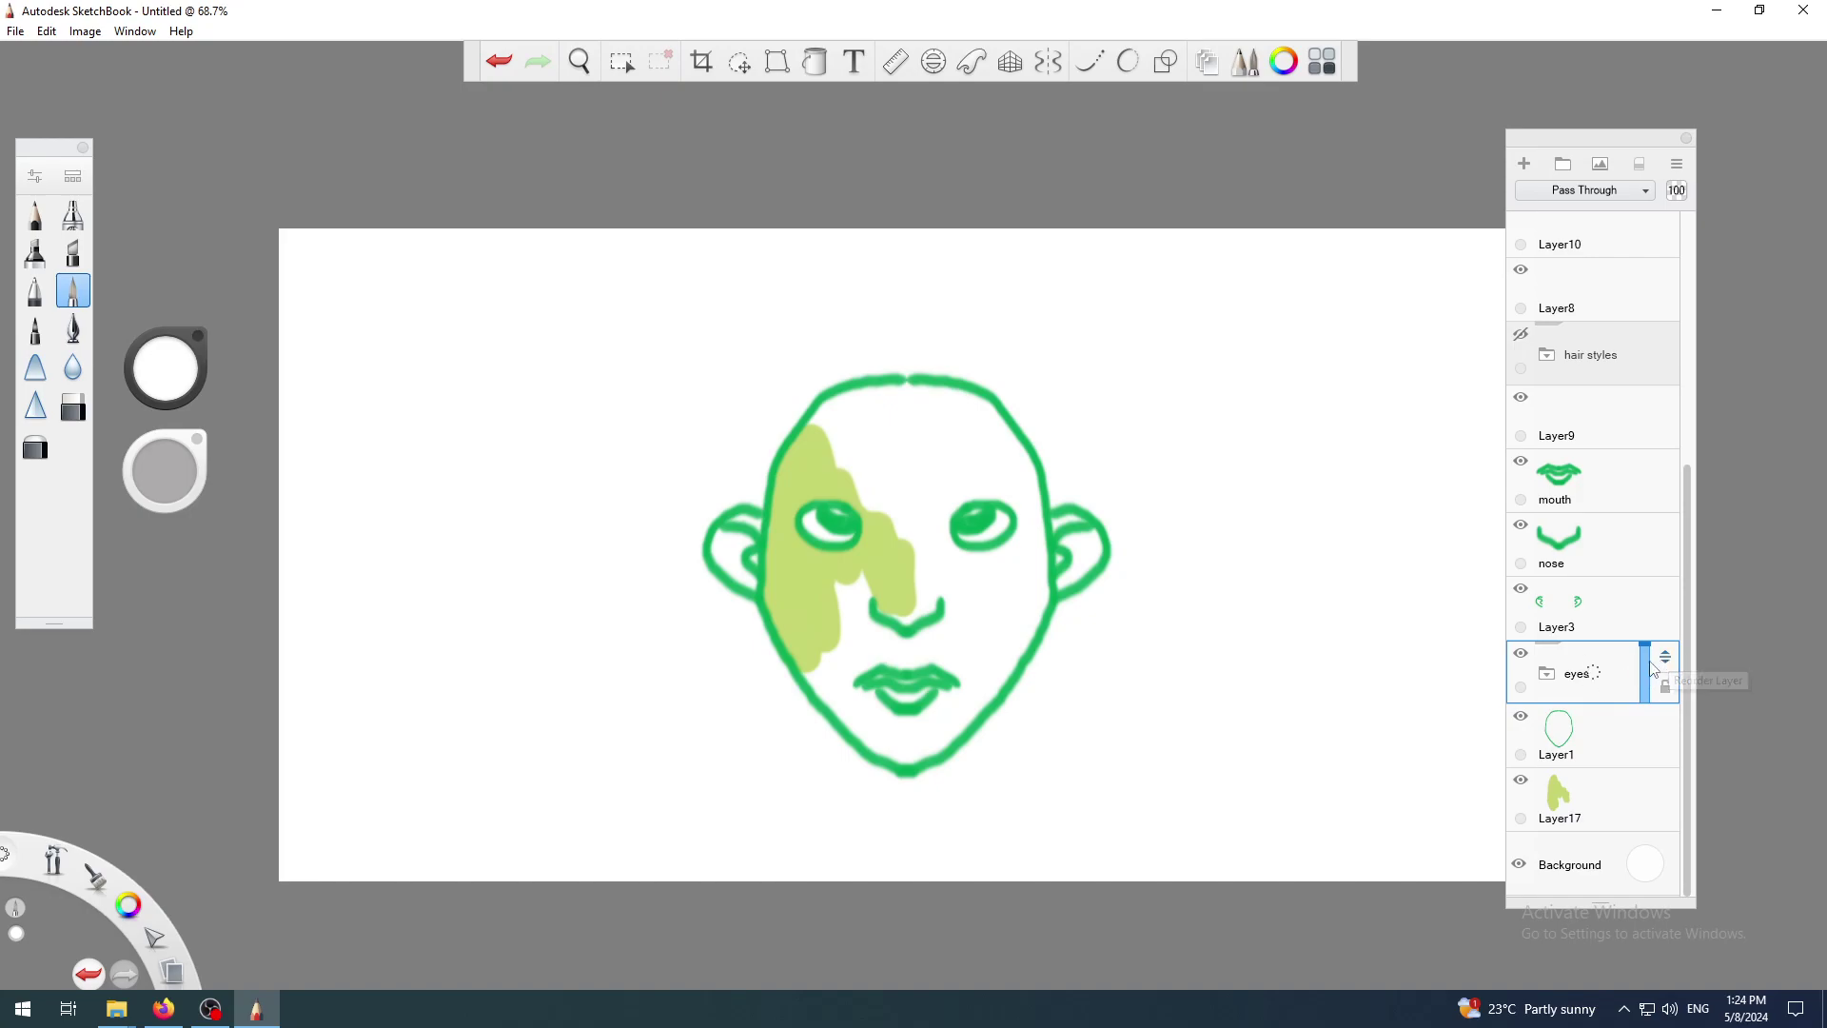
mouse_move(1686, 666)
mouse_down()
mouse_move(1696, 594)
mouse_move(1690, 640)
mouse_up()
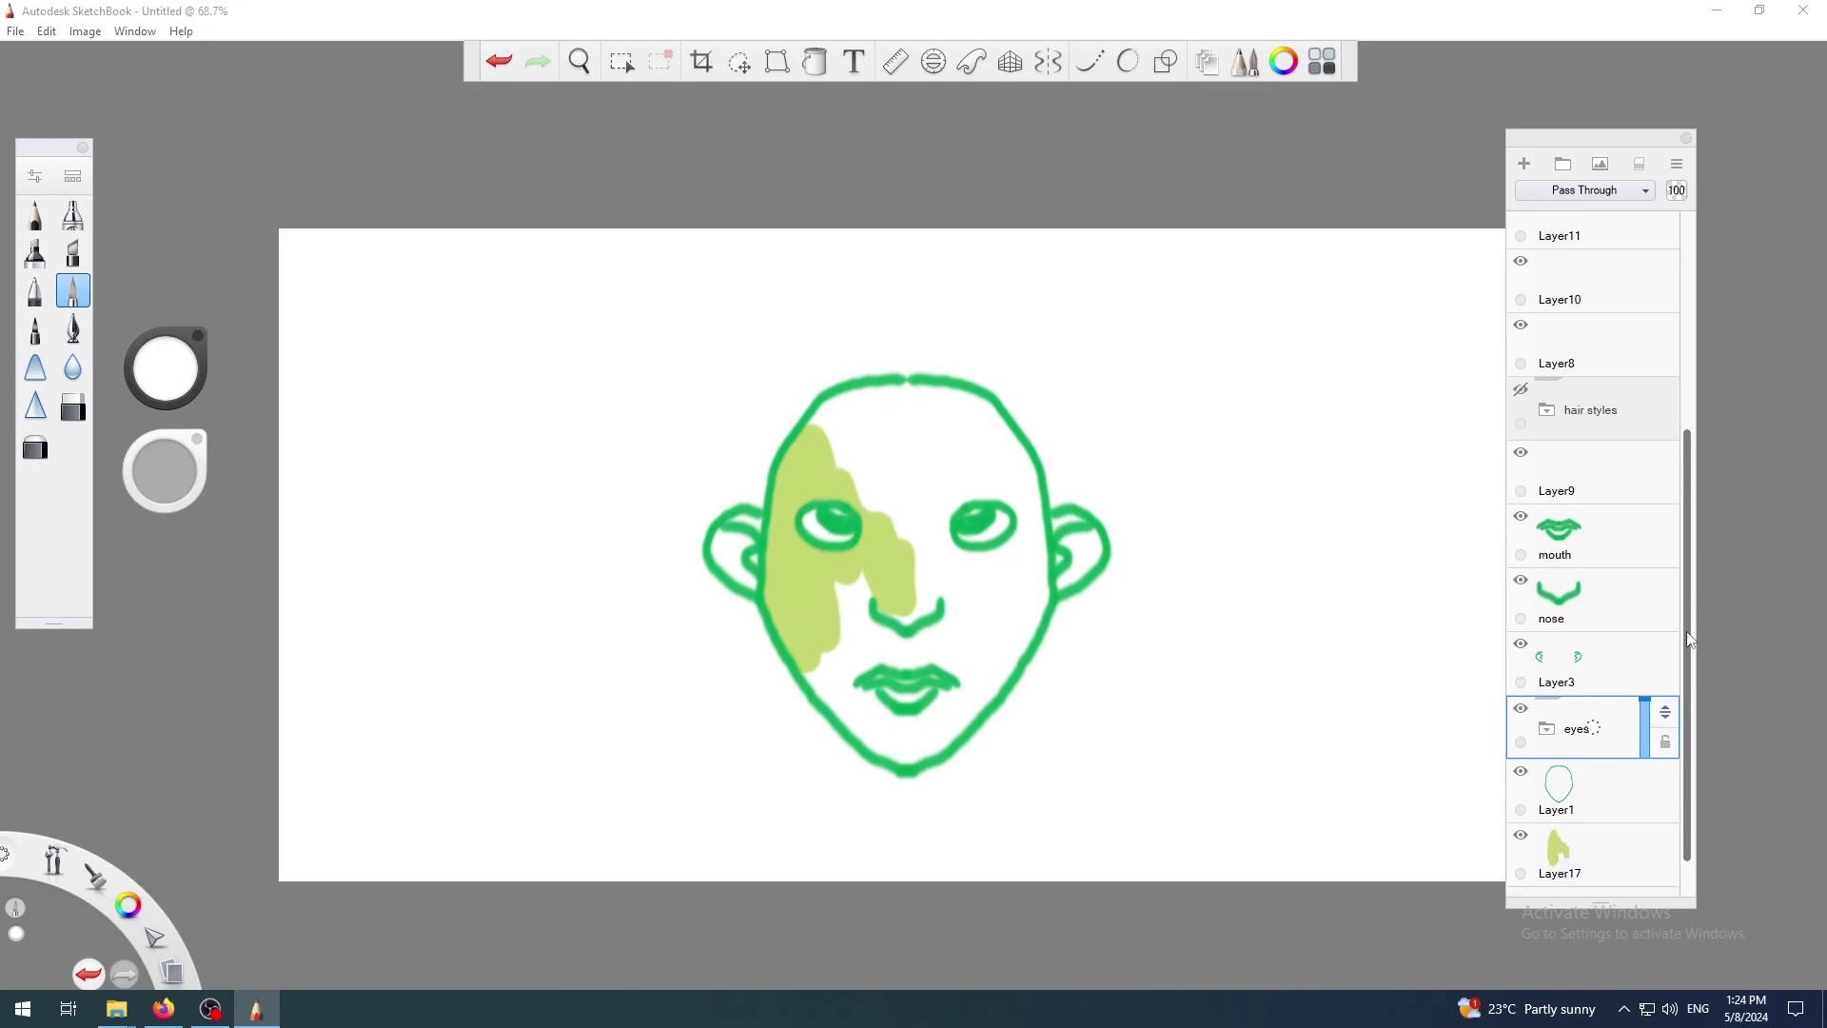
click(1521, 390)
click(1521, 390)
click(1520, 390)
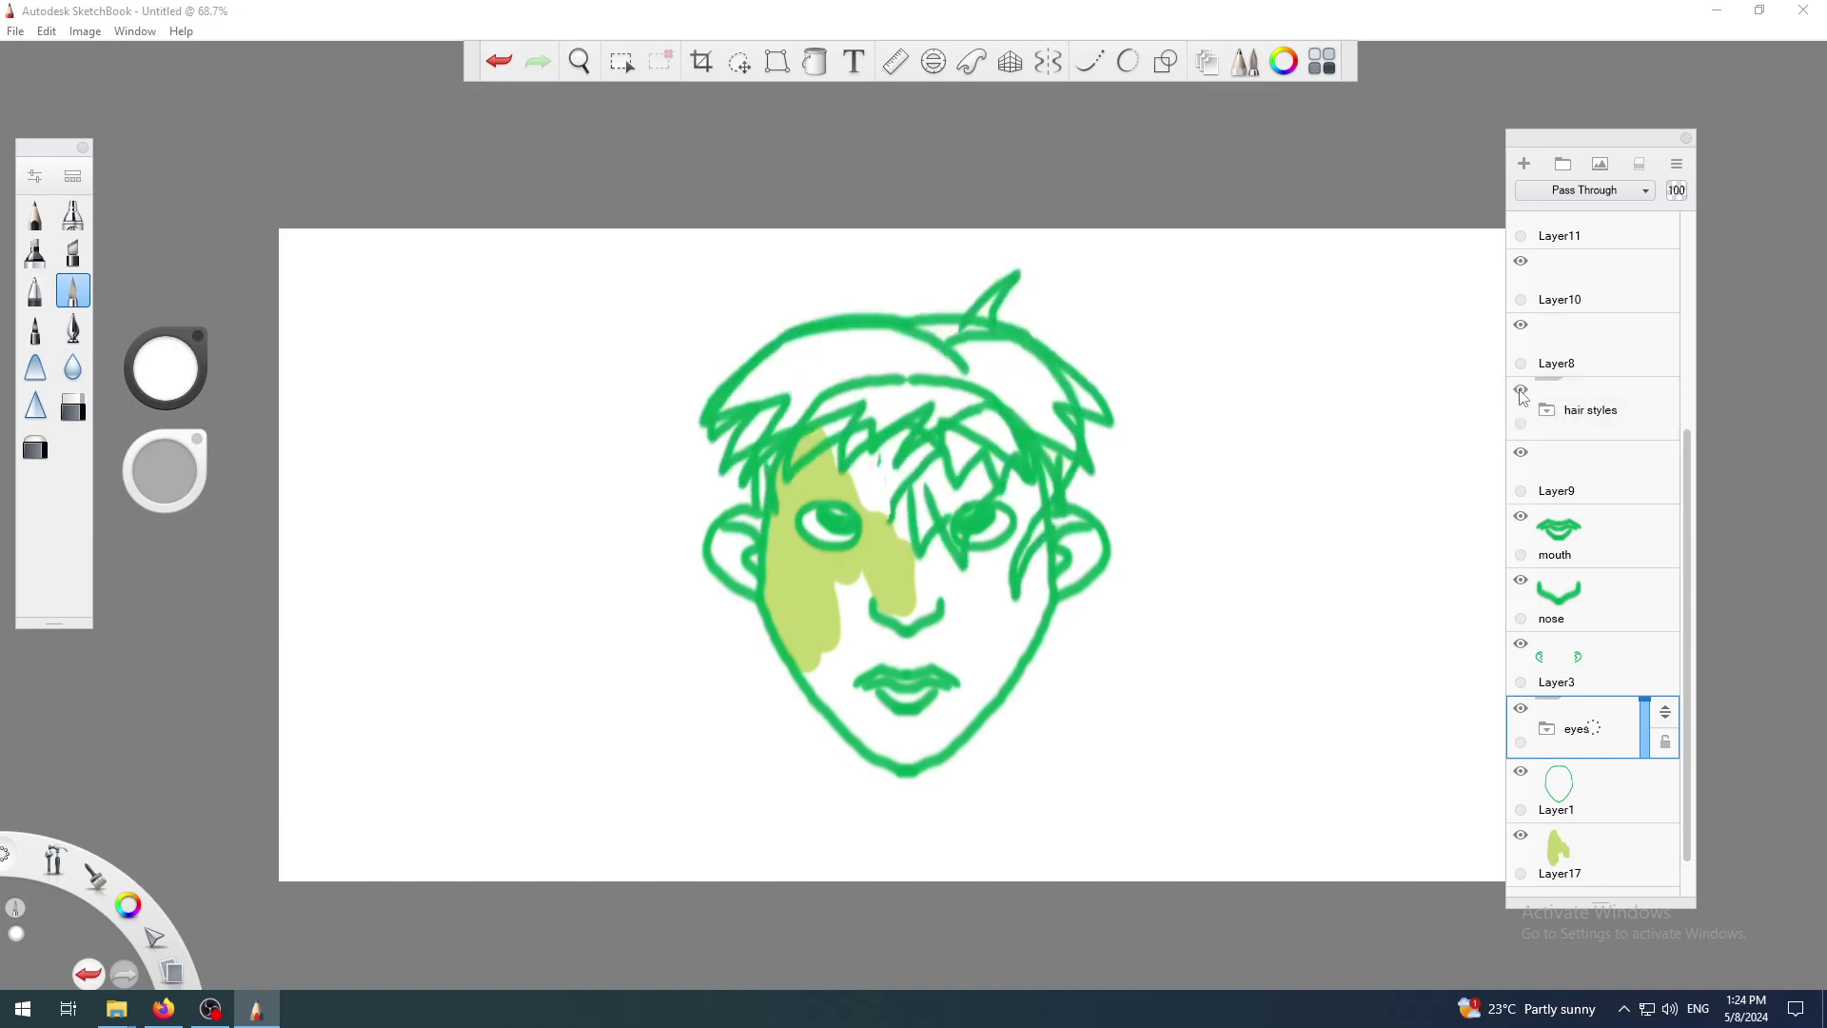
click(1521, 391)
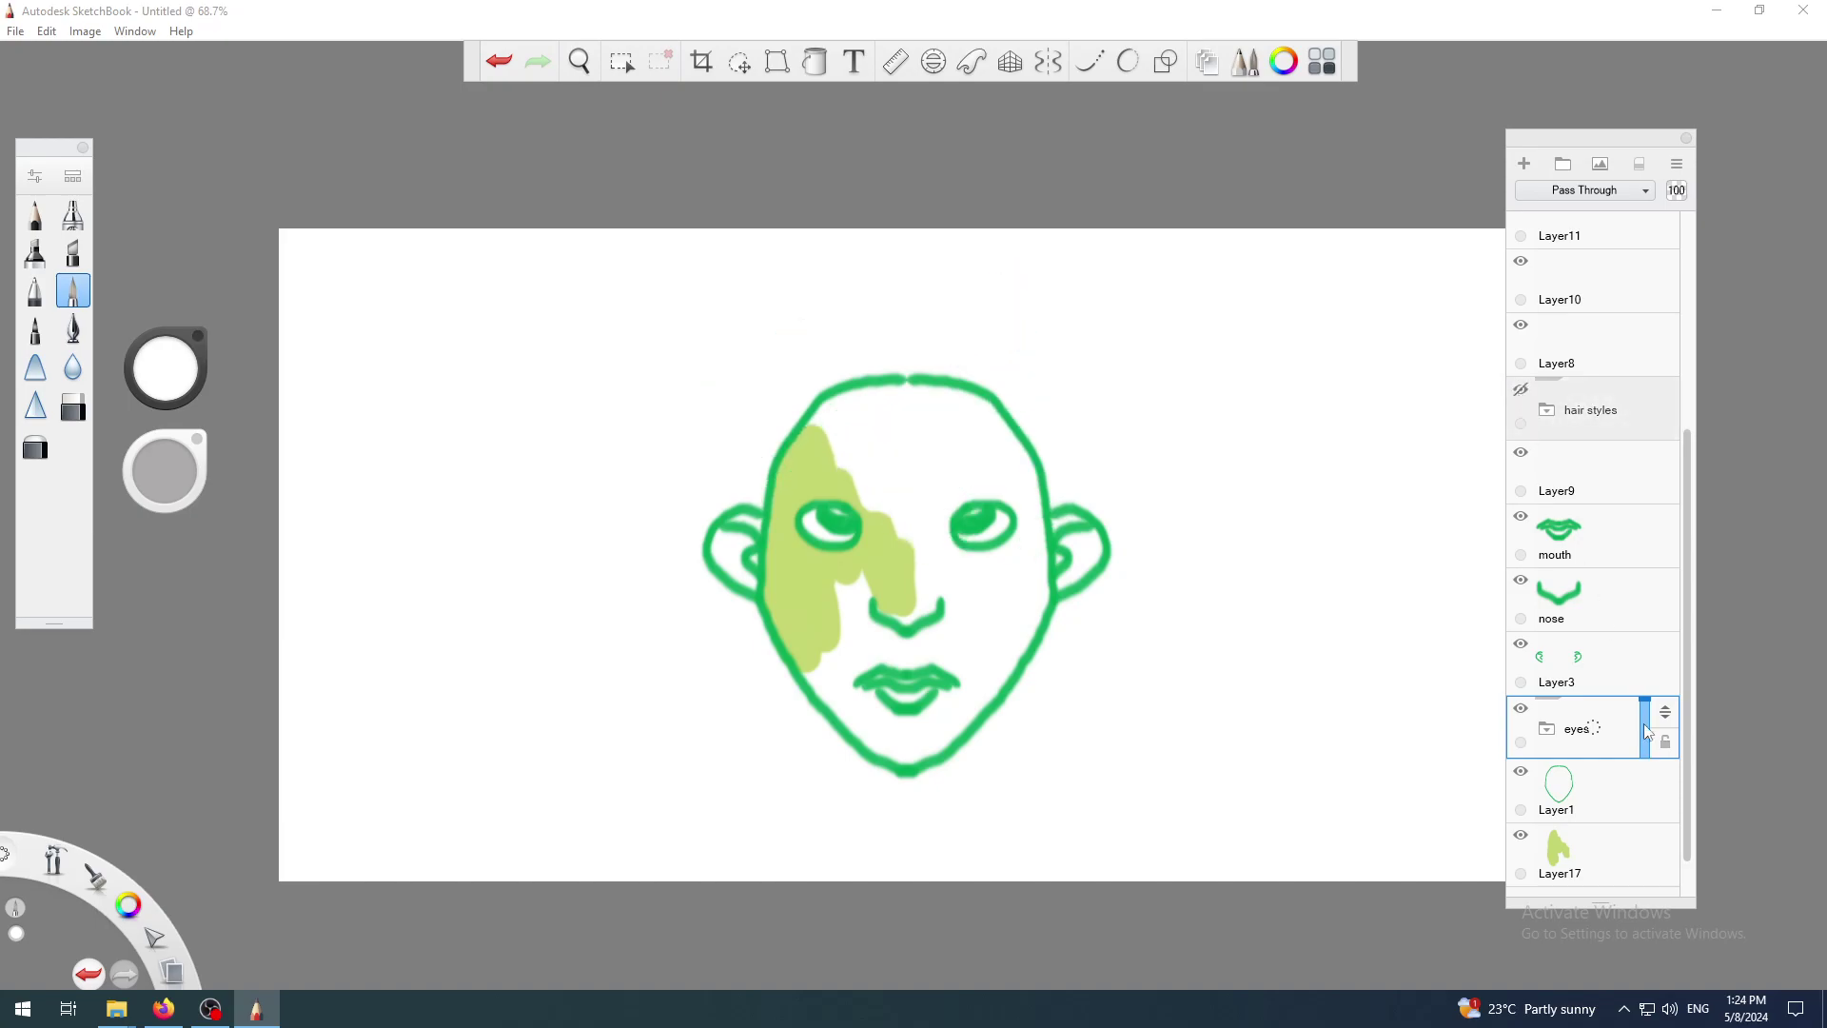
click(1546, 725)
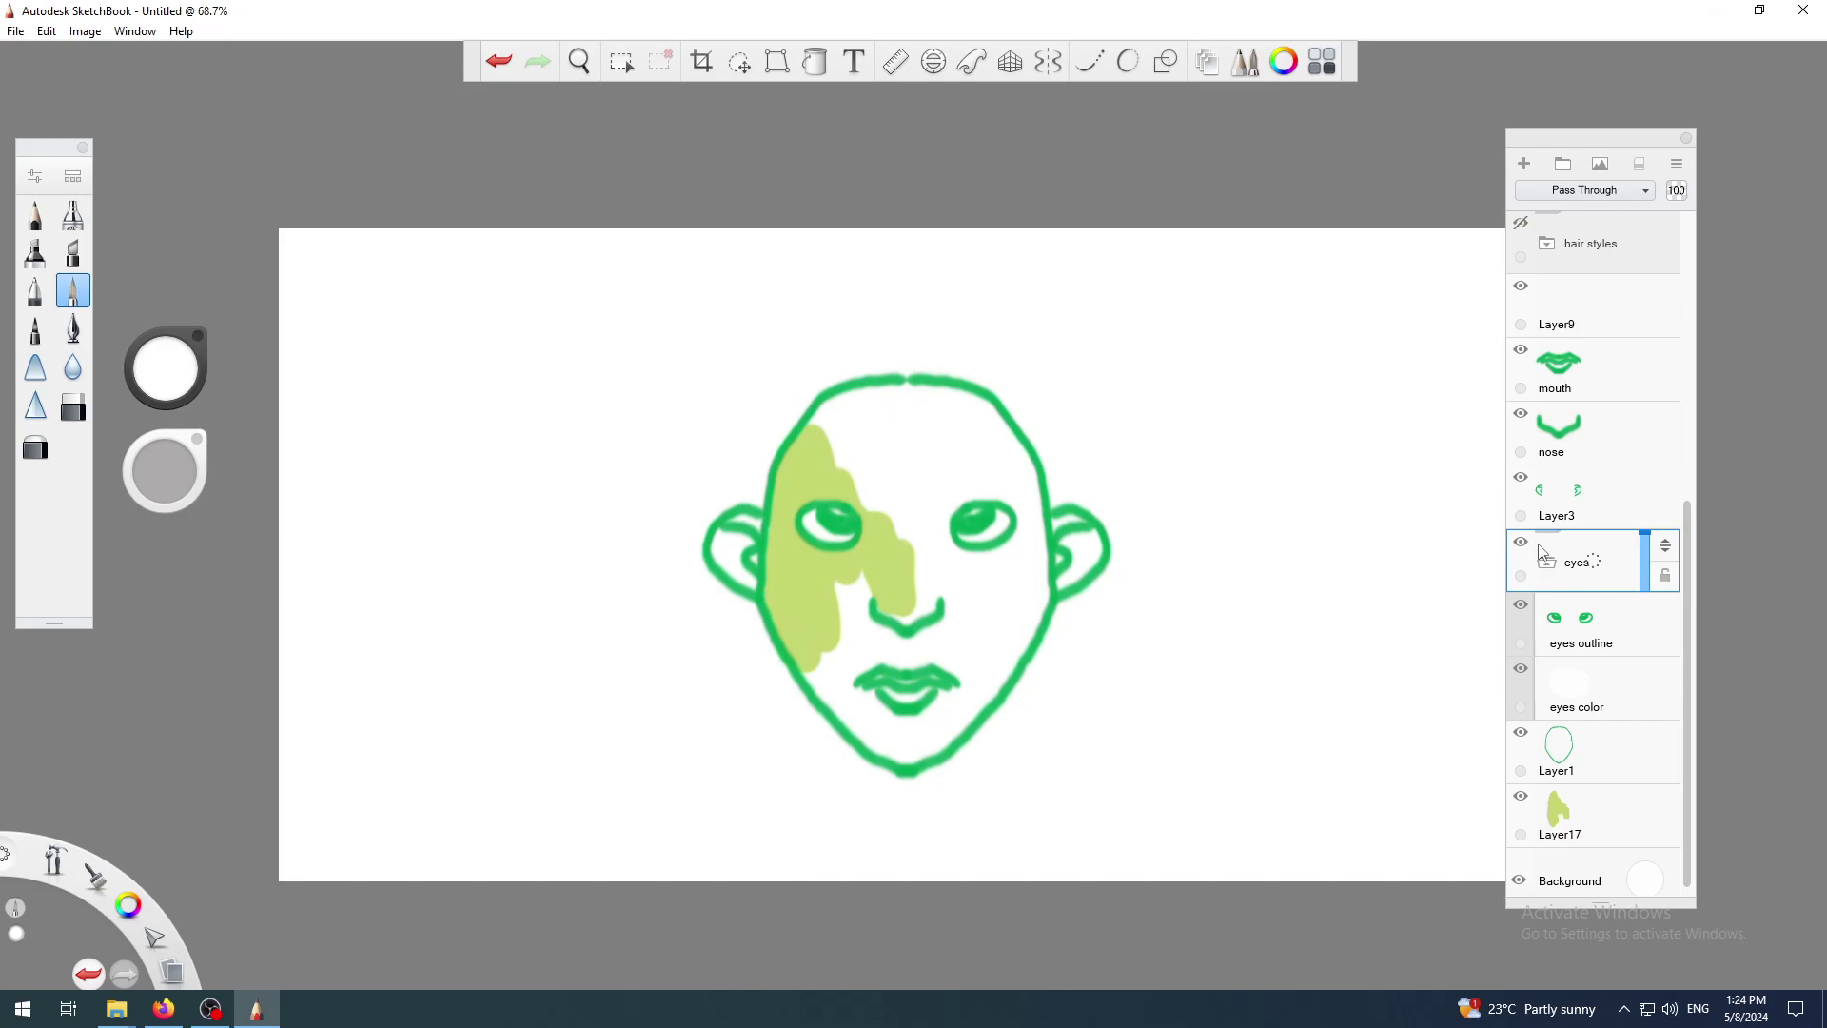
click(1548, 562)
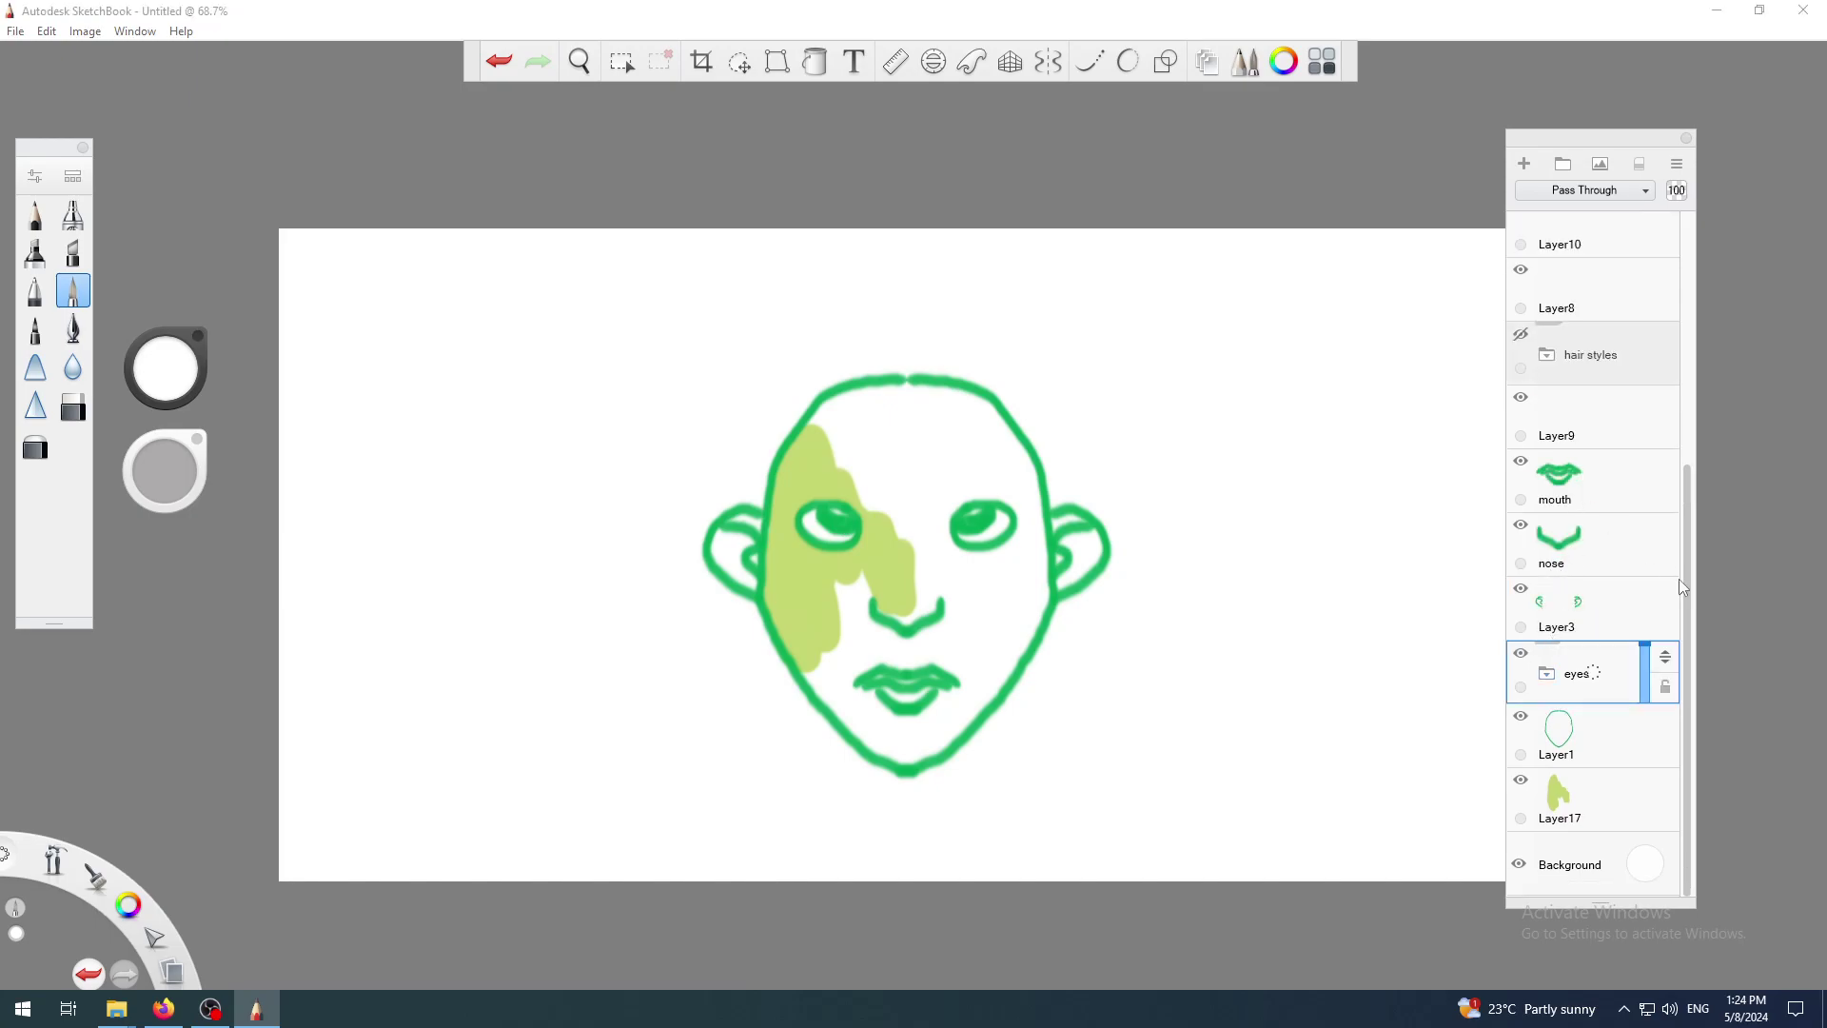
click(1547, 672)
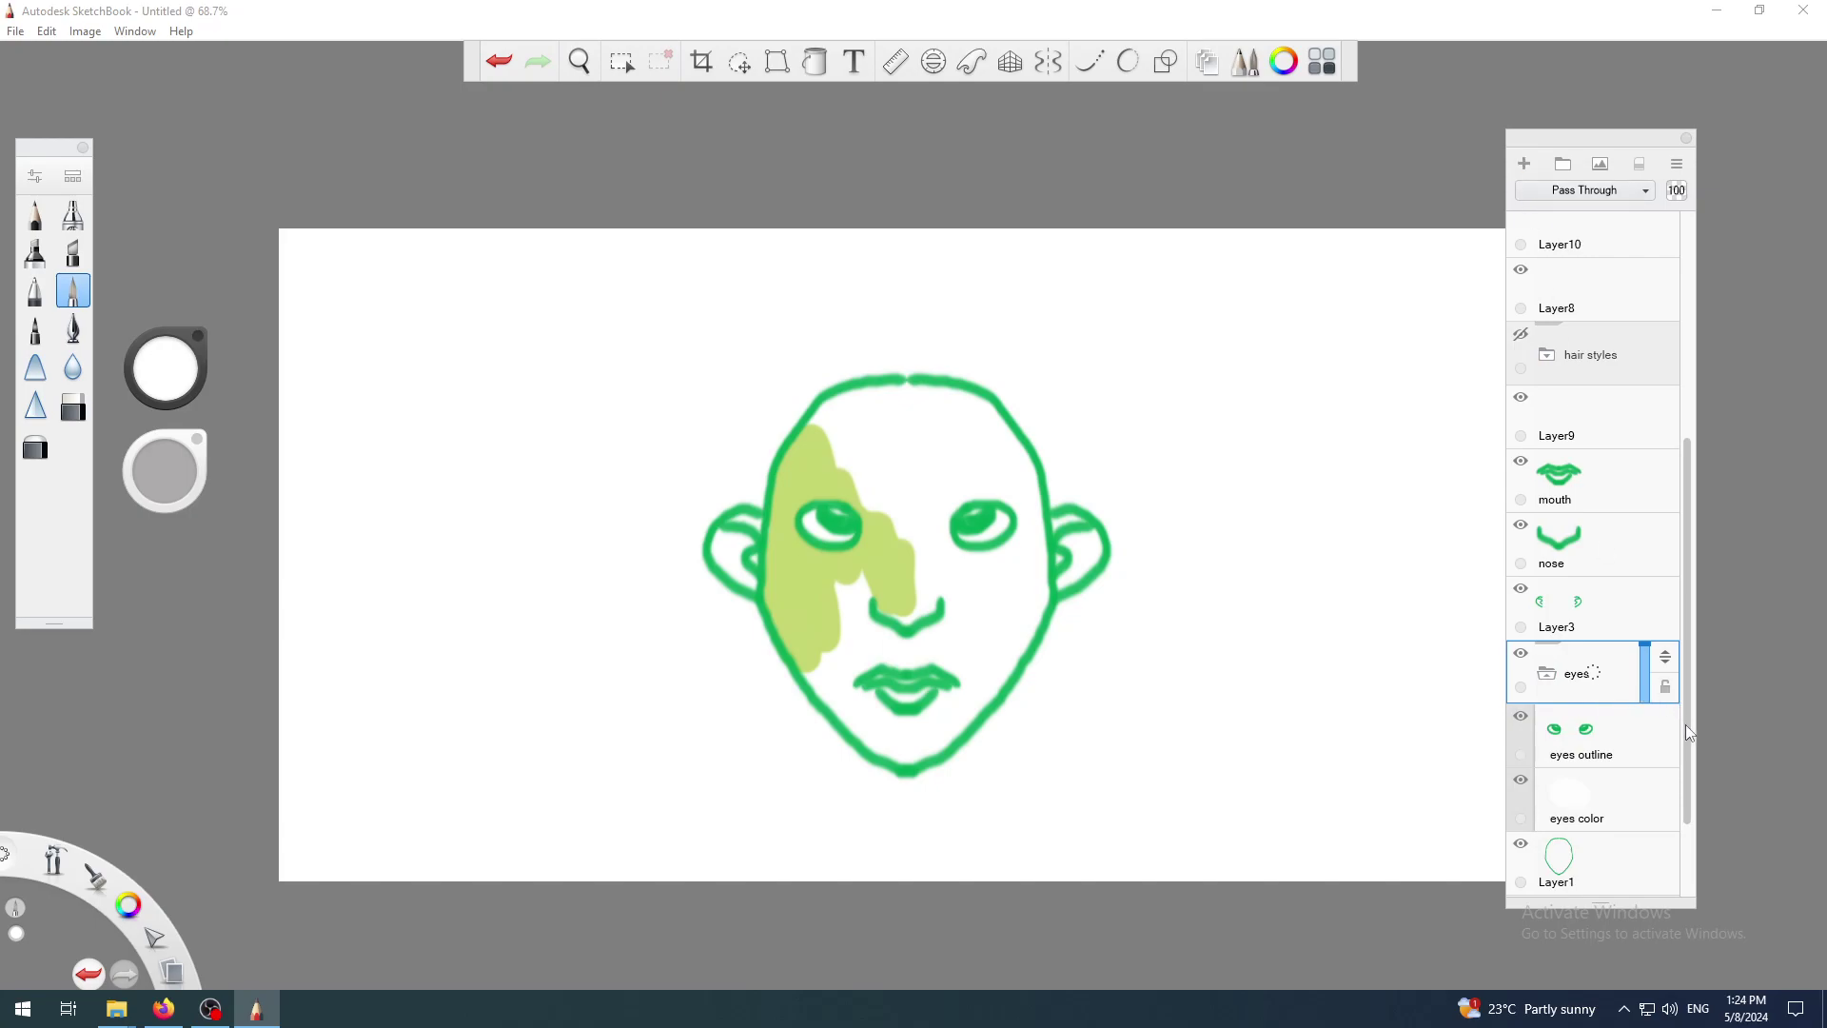
click(1548, 673)
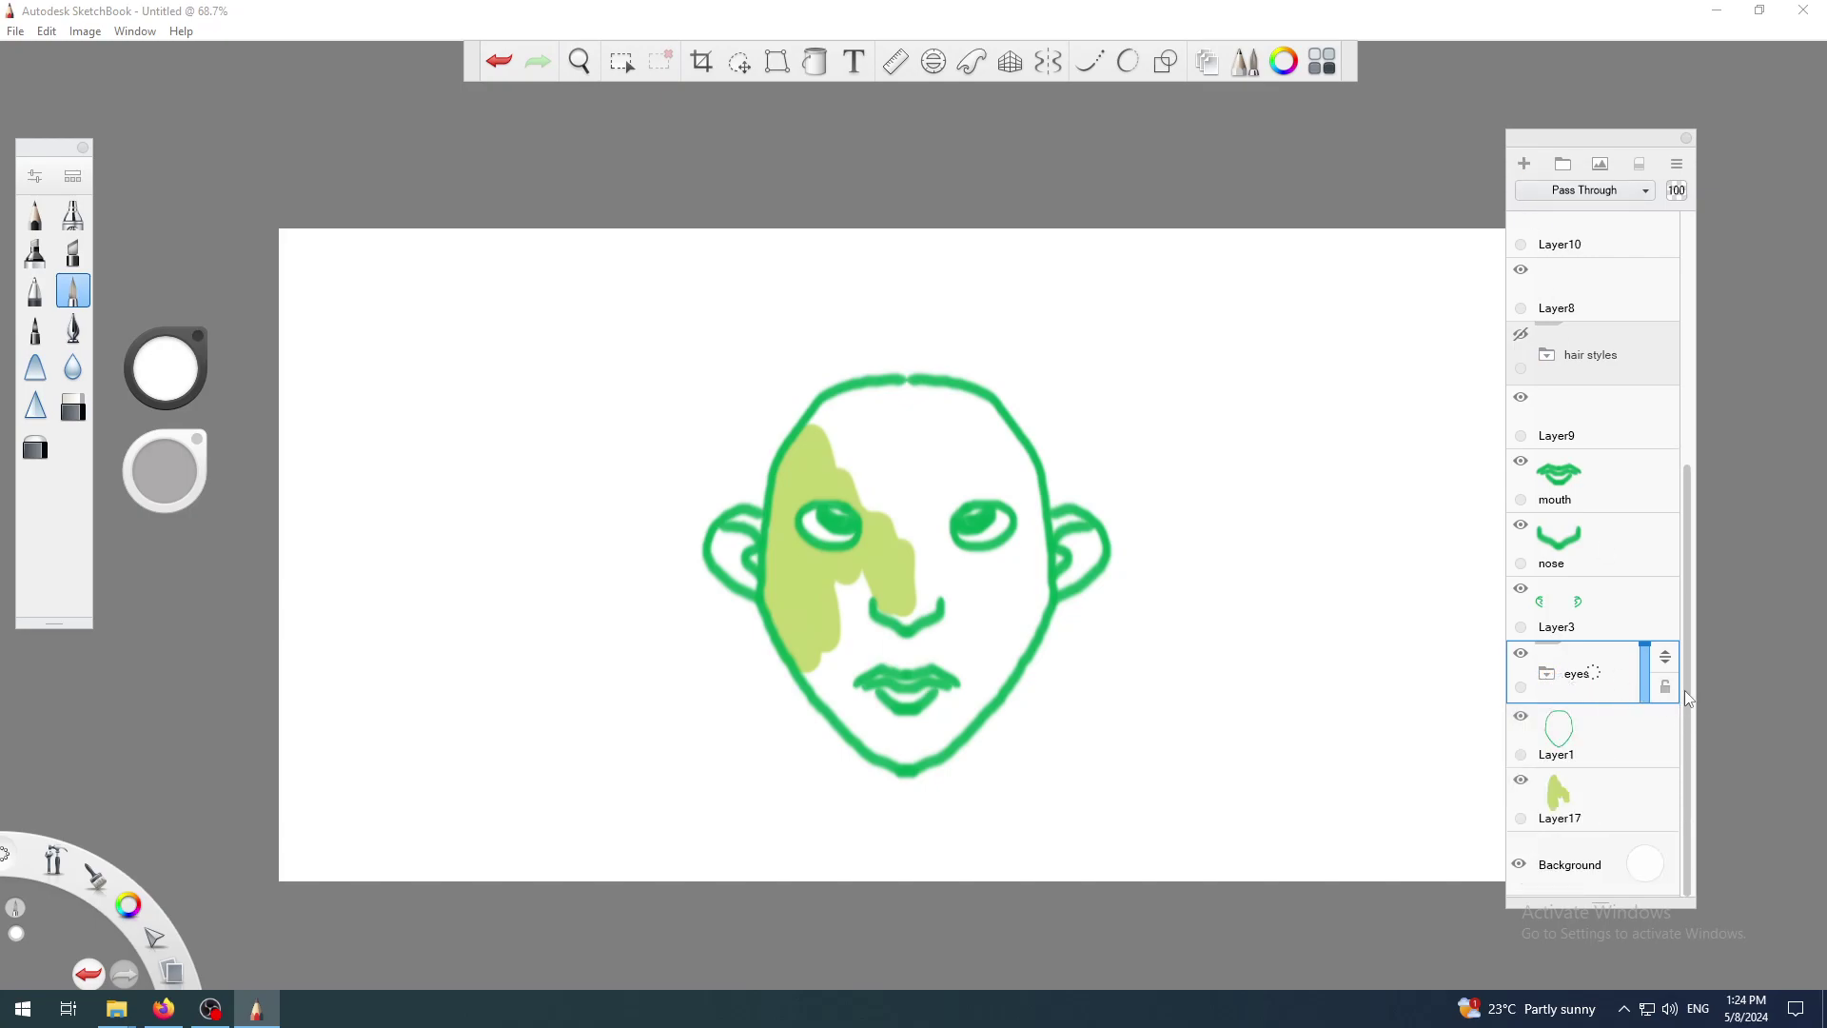
drag(1685, 689, 1707, 723)
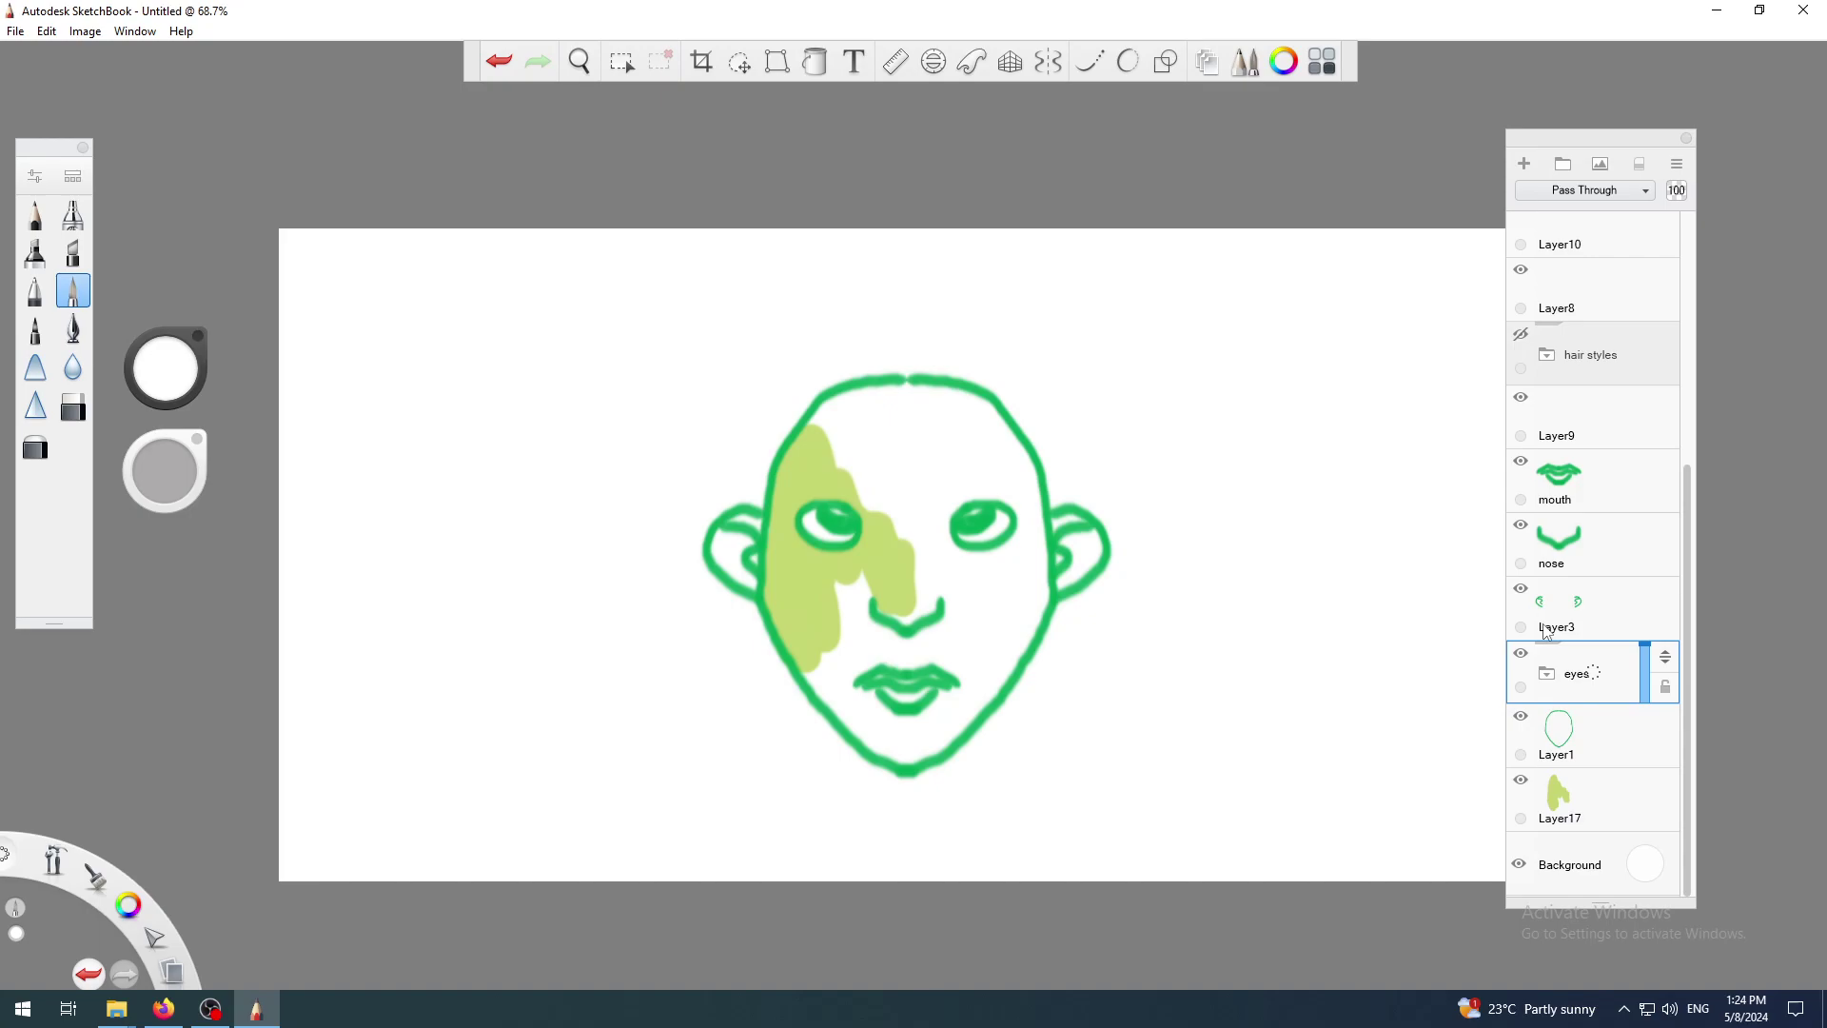
click(1589, 351)
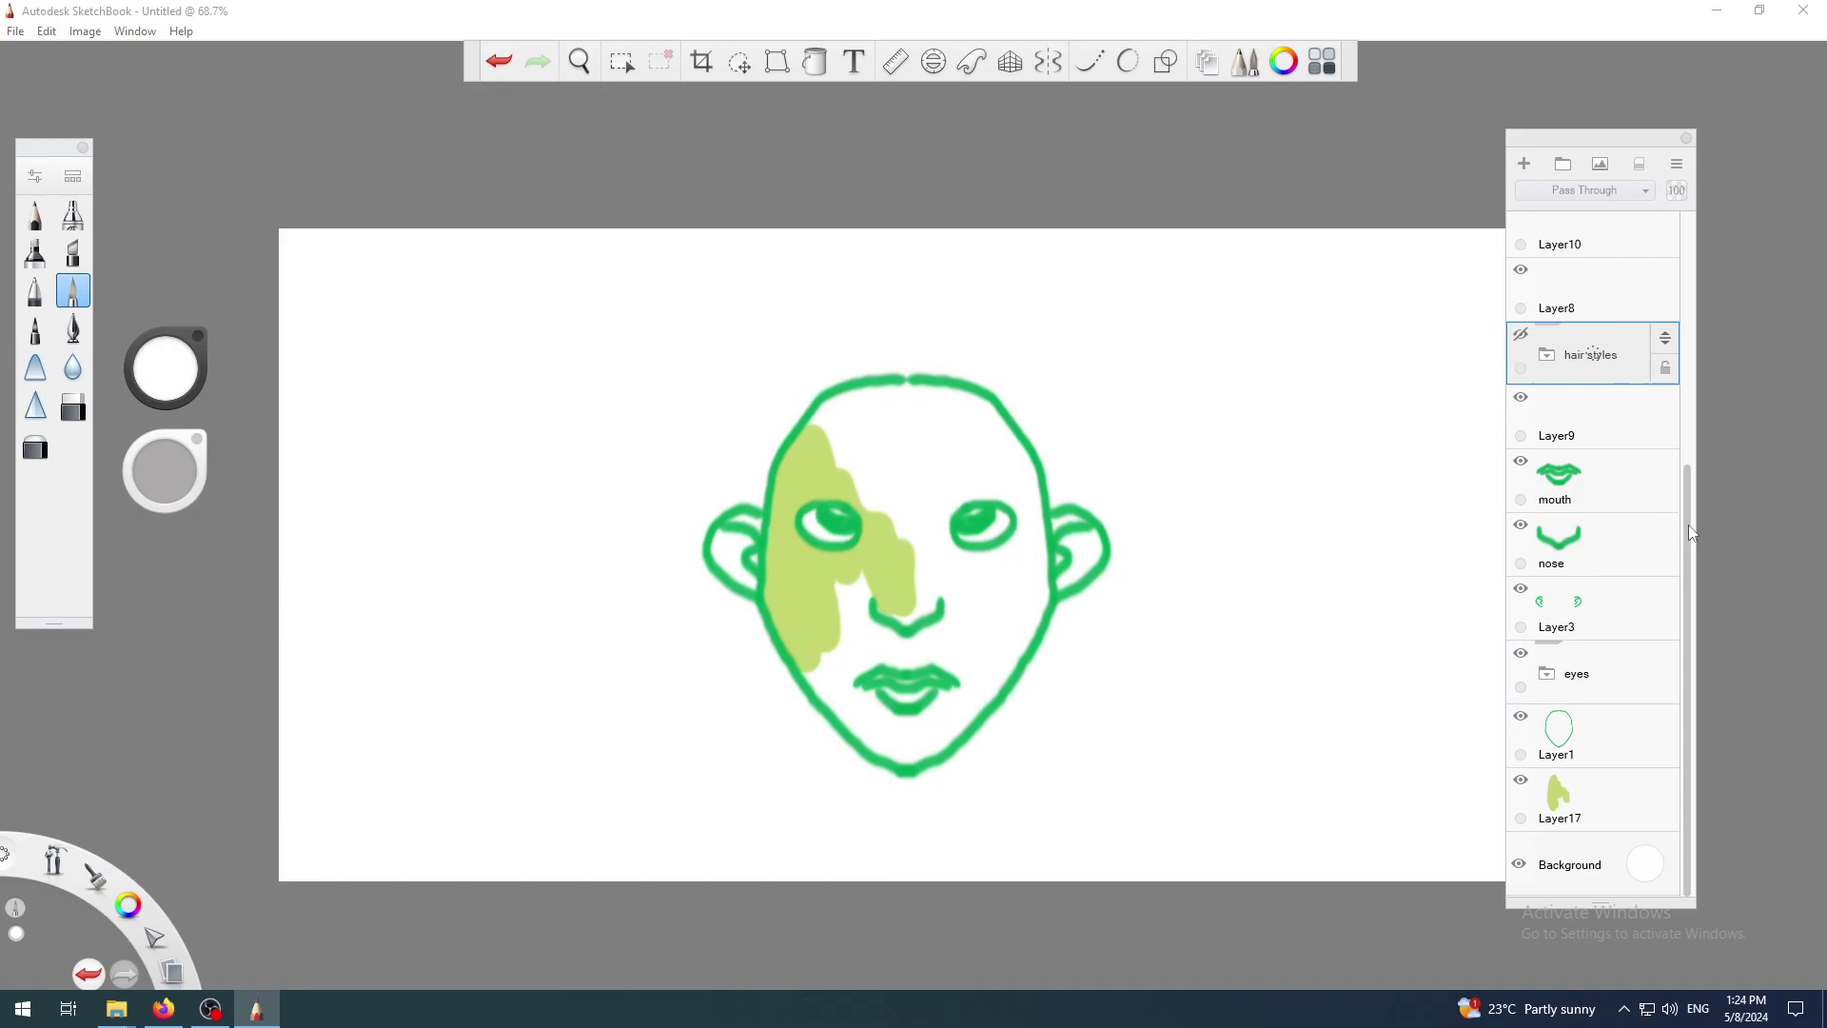
mouse_move(1692, 532)
mouse_down()
mouse_move(1689, 484)
mouse_move(1681, 541)
mouse_up()
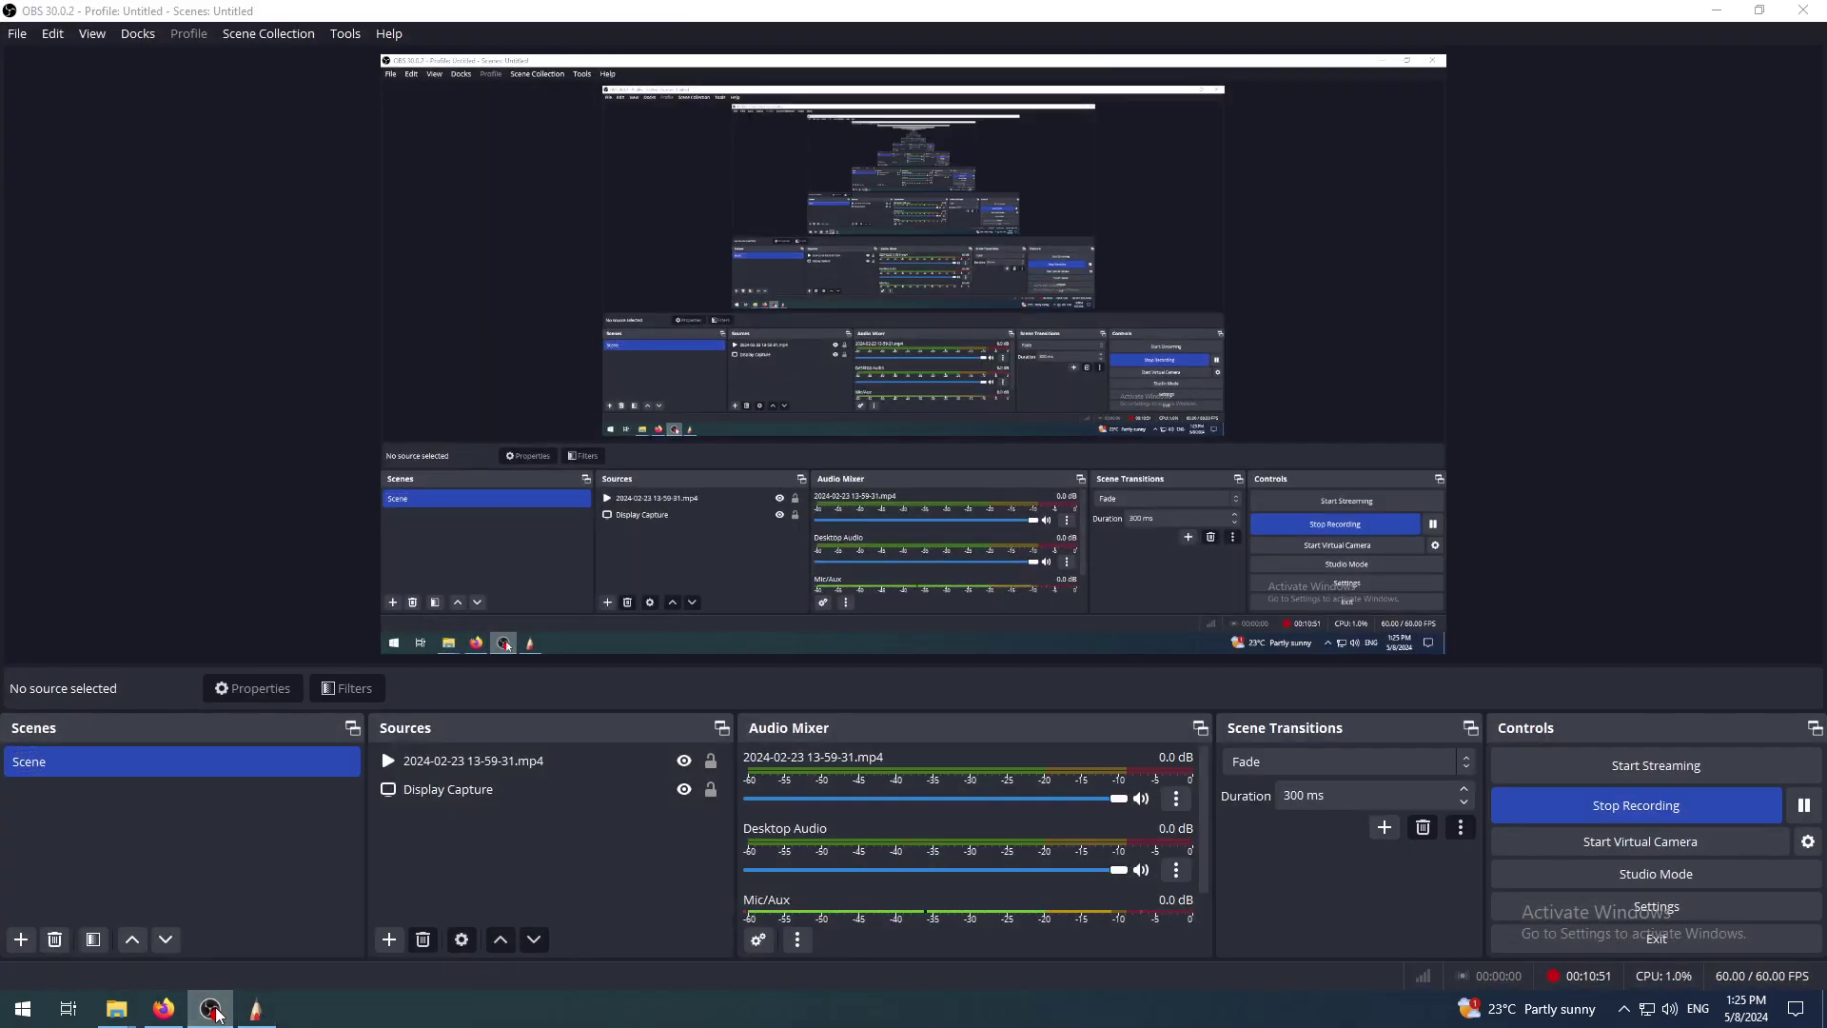
click(257, 1012)
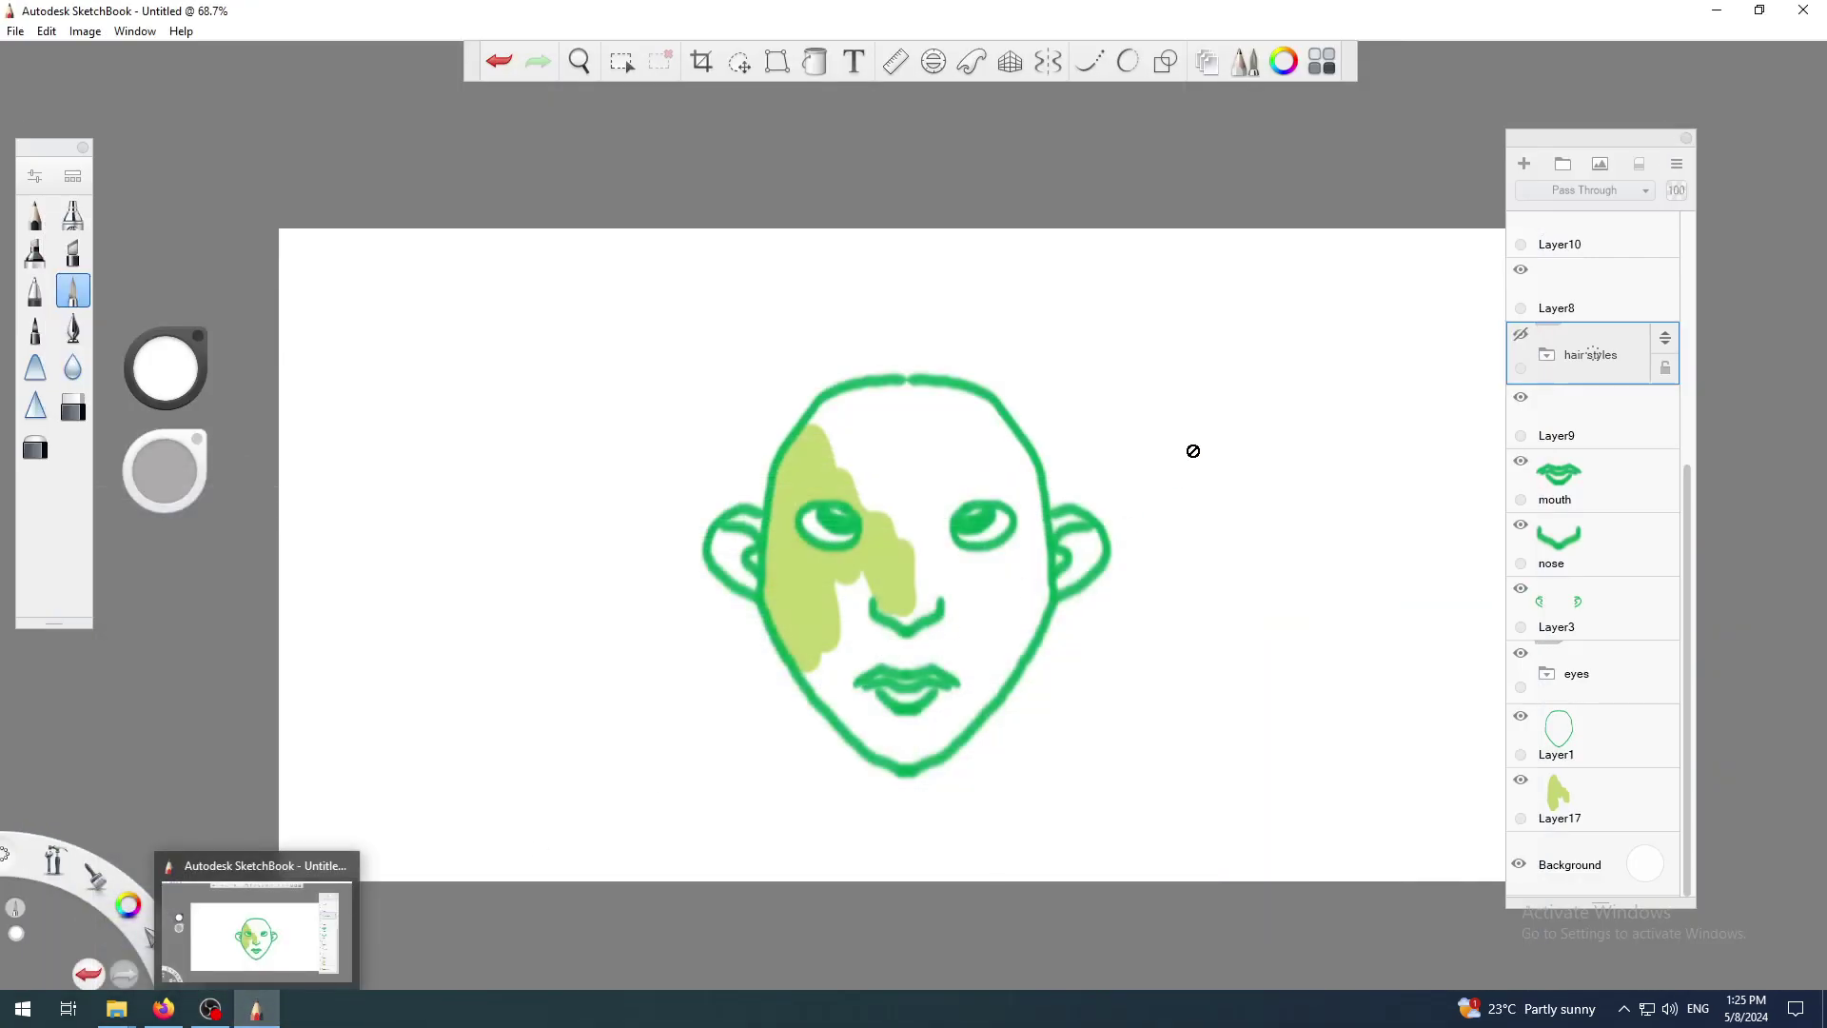